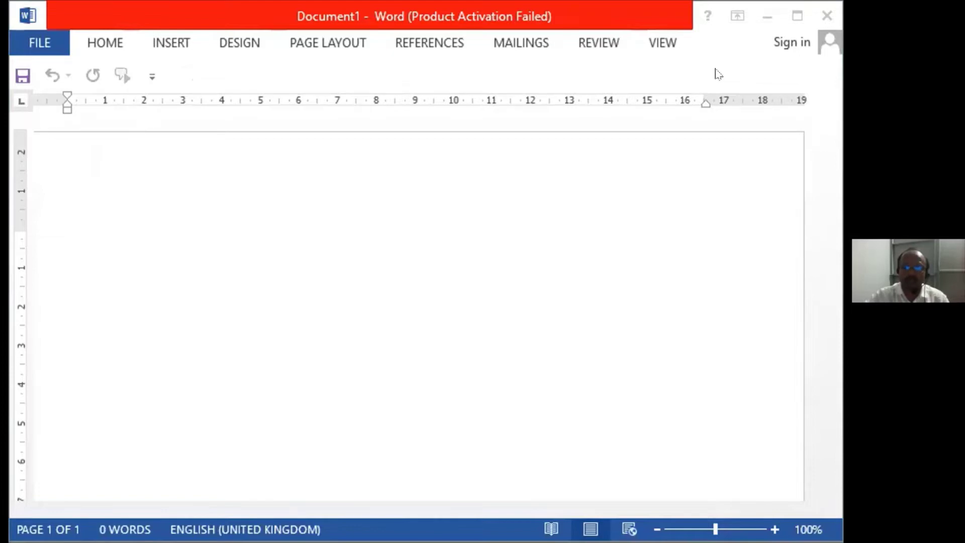
Open Word Options, look through the General settings and the available option categories, and close them without changes
left_click(25, 34)
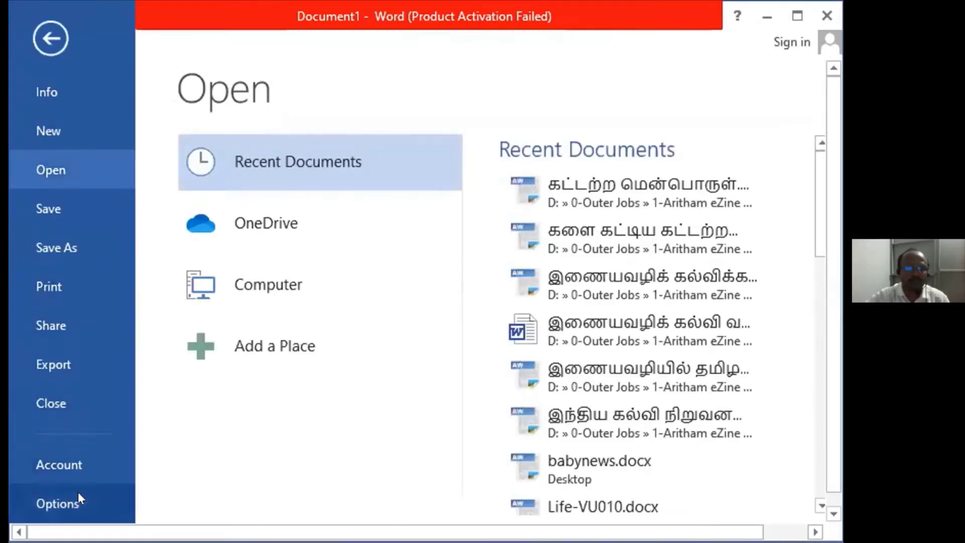
key("Escape")
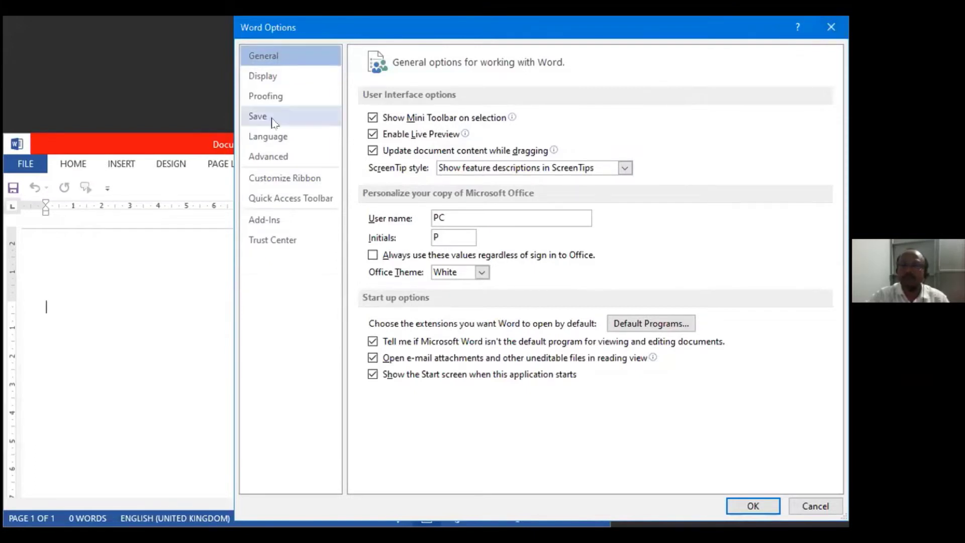
left_click(81, 135)
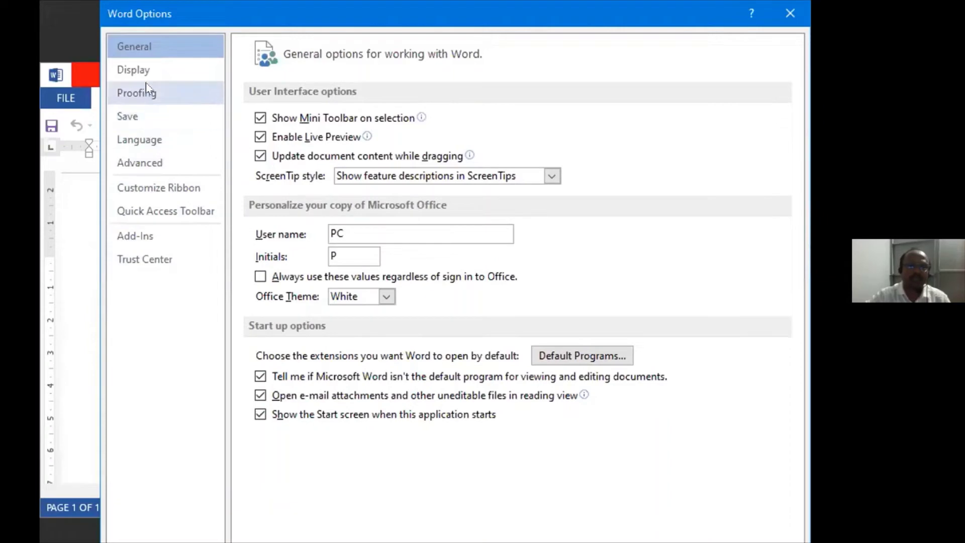
left_click(799, 17)
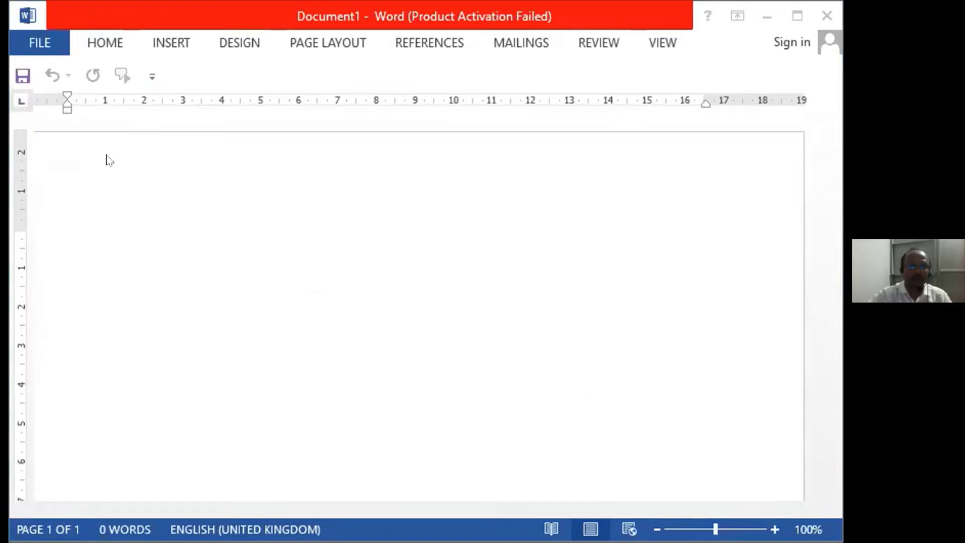
Enter the word "welcome" in the blank document, clearing the stray letters entered before it
left_click(130, 173)
type("tfgh")
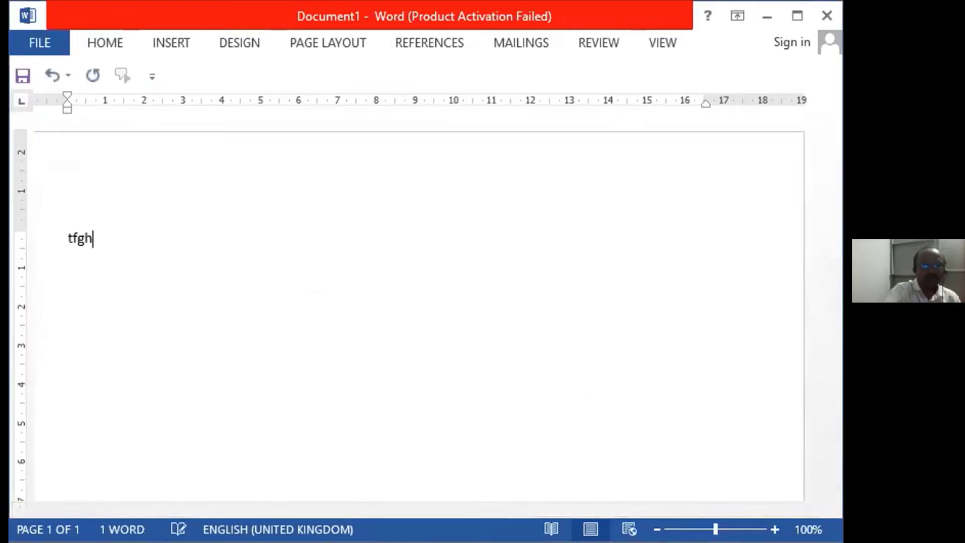
key("BackSpace")
key("BackSpace")
key("BackSpace")
key("BackSpace")
type("welc")
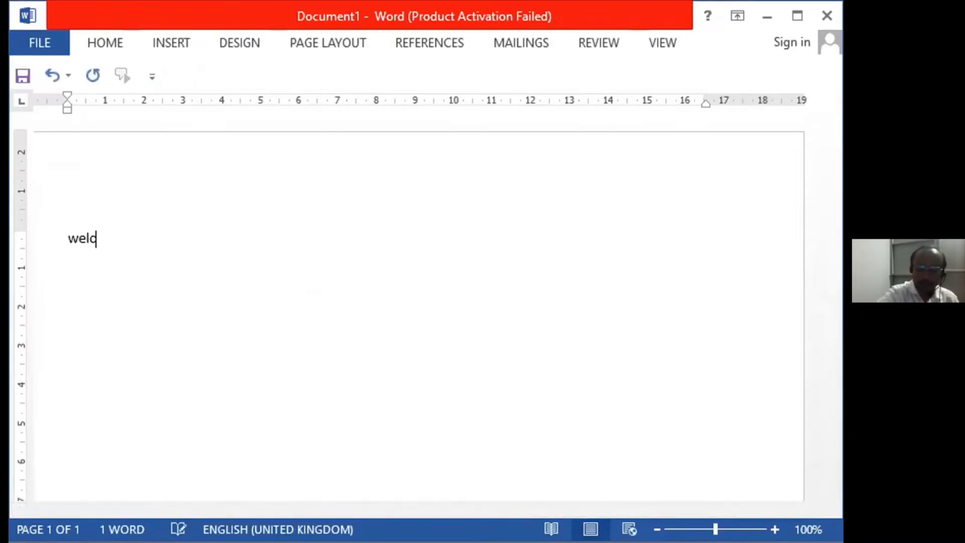
type("ome")
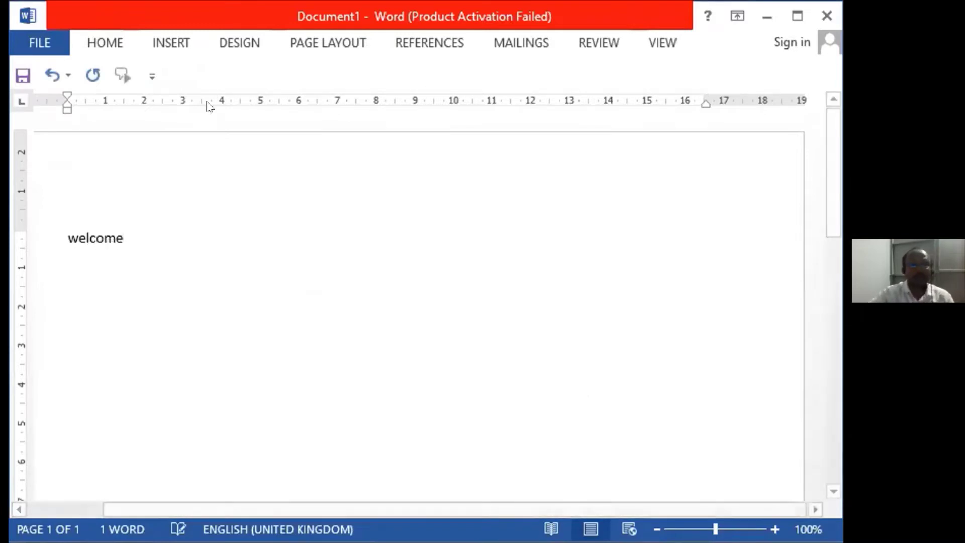
Have the word "welcome" read aloud with Speak selected text and close the document without saving
triple_click(101, 238)
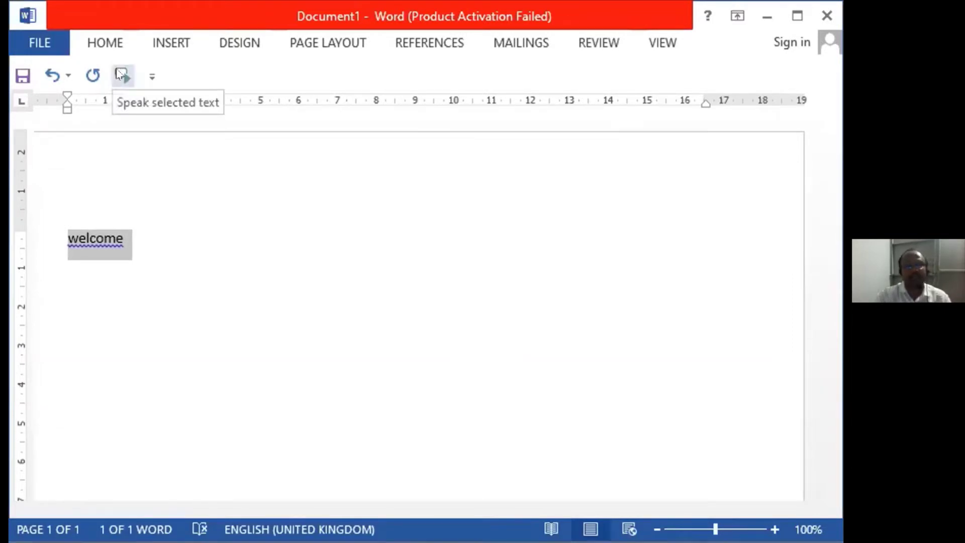
left_click(120, 75)
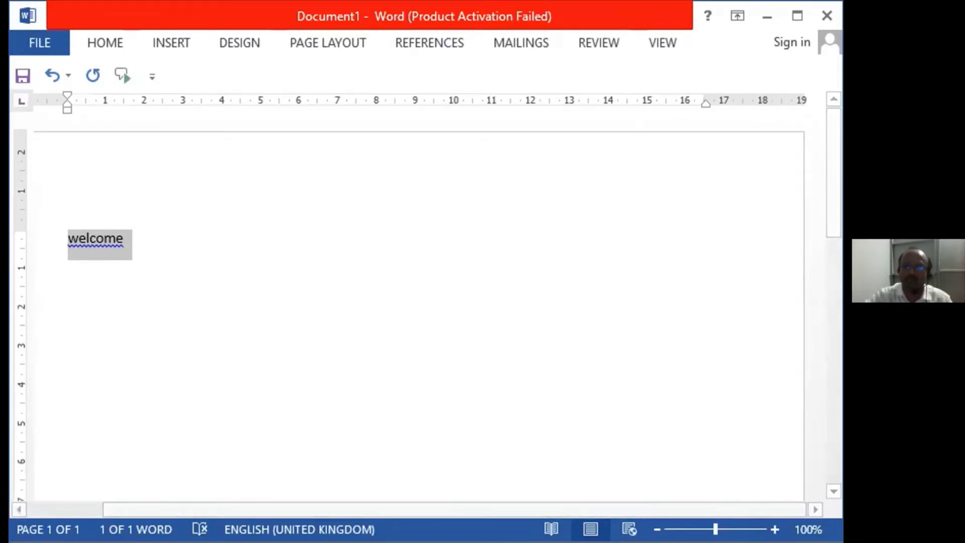
left_click(827, 16)
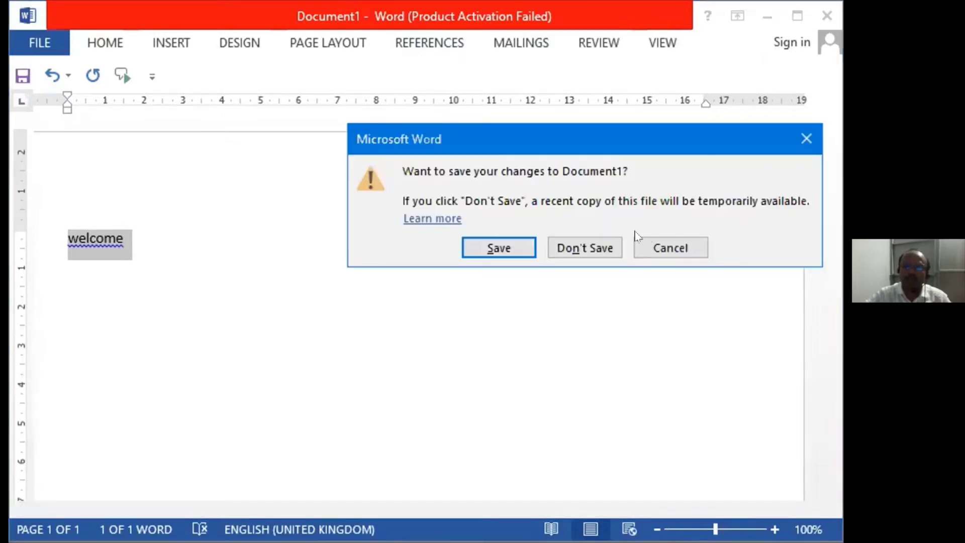
left_click(576, 246)
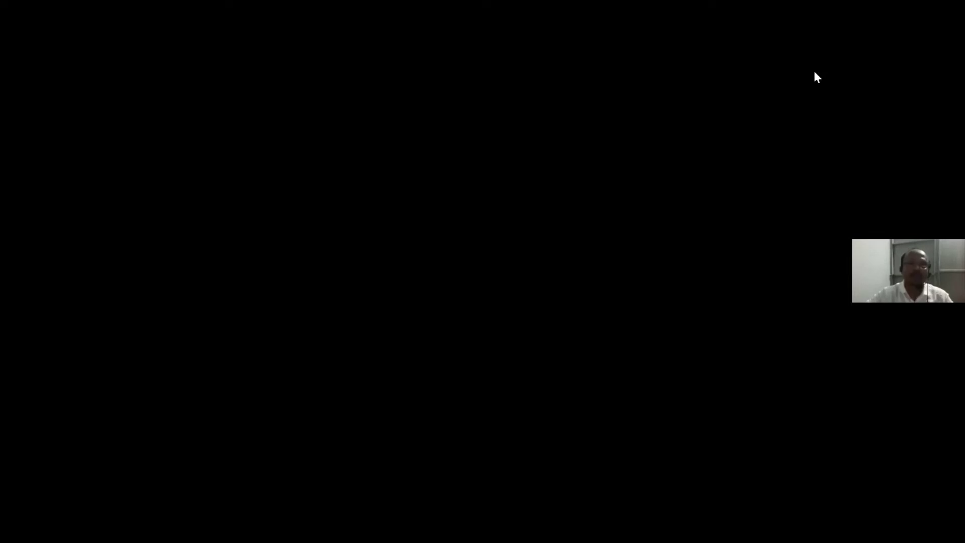
Switch to Chrome, search for "docs.google.com online" and go to Google Docs from the Google Docs about page
key("alt+Tab")
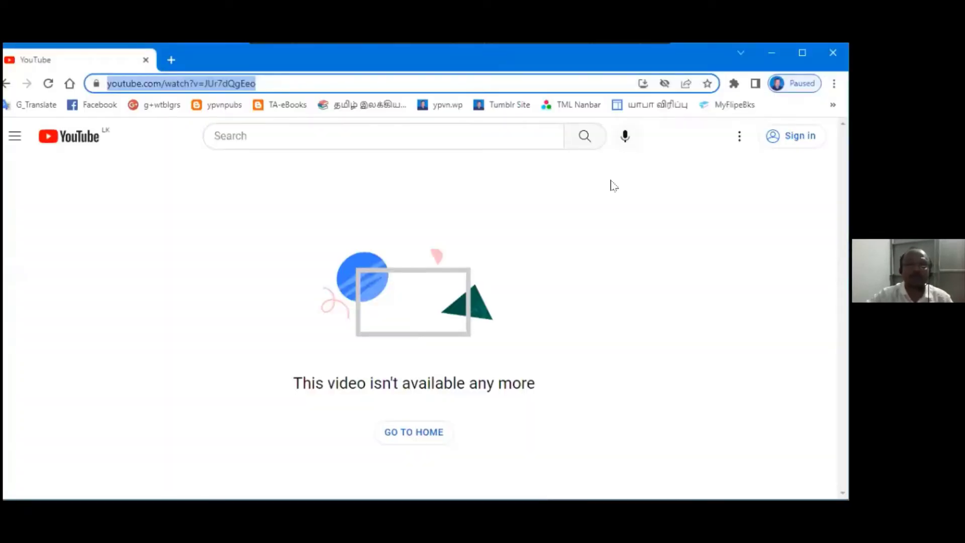
left_click(184, 83)
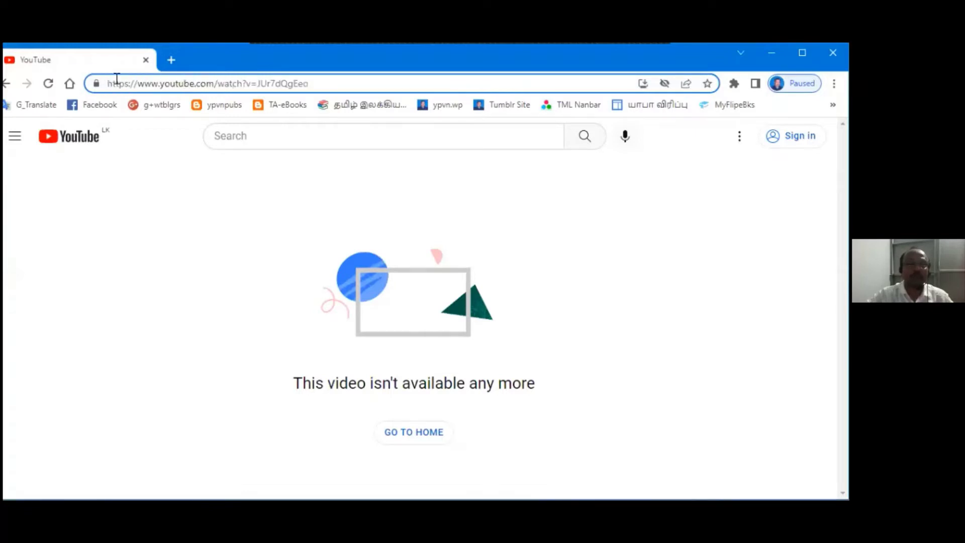
left_click_drag(108, 84, 524, 177)
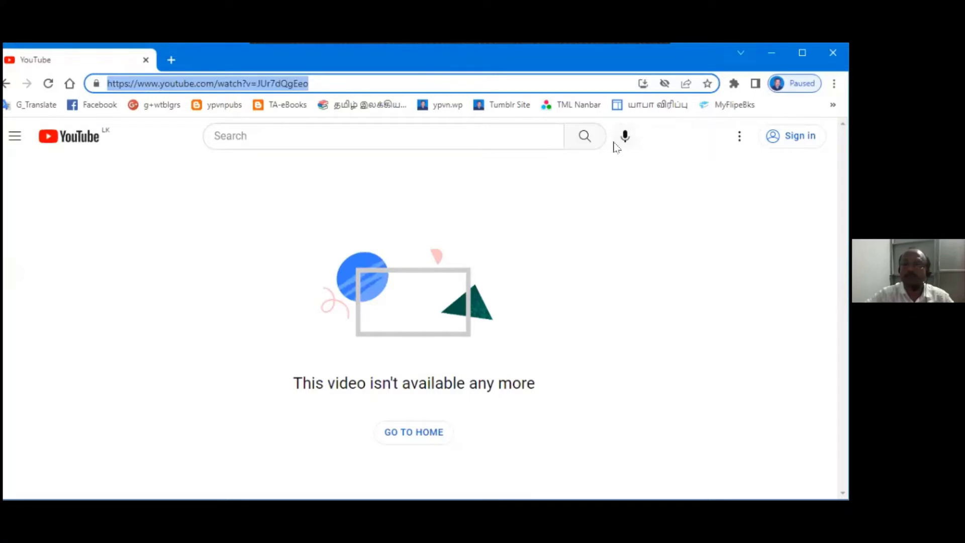
key("BackSpace")
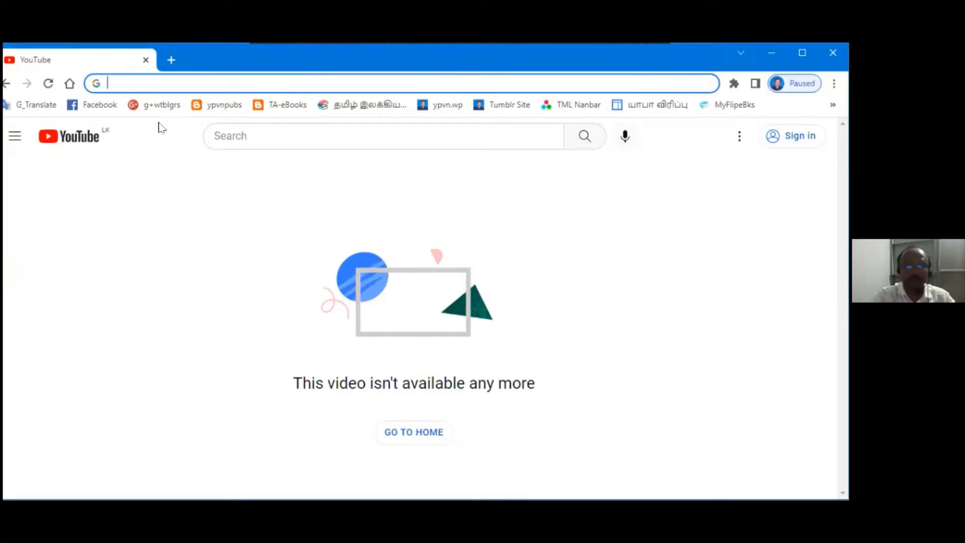
type("do")
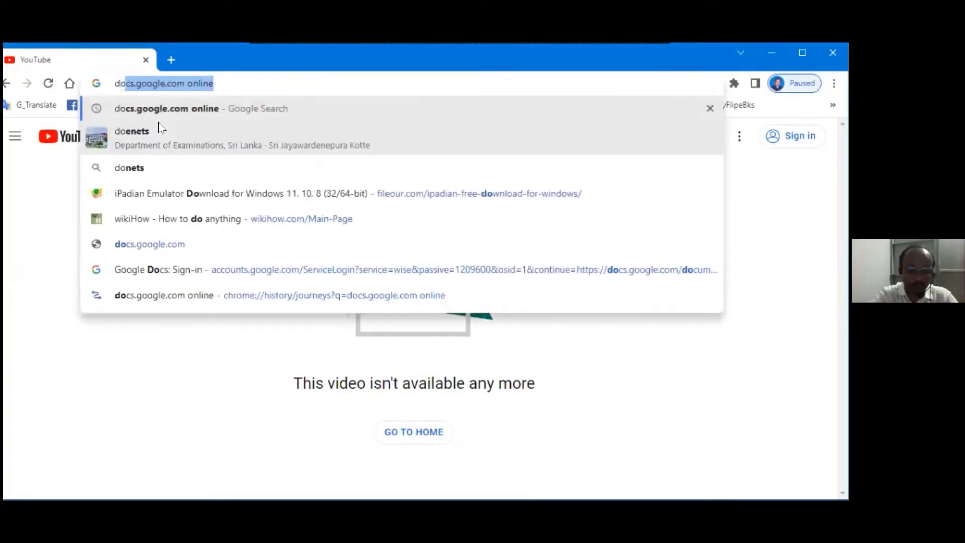
type("cs.")
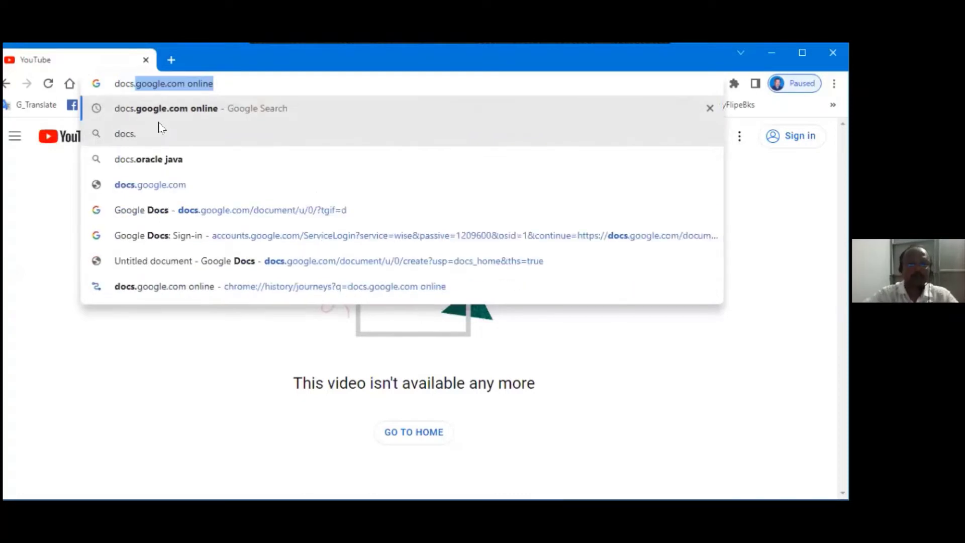
left_click(166, 112)
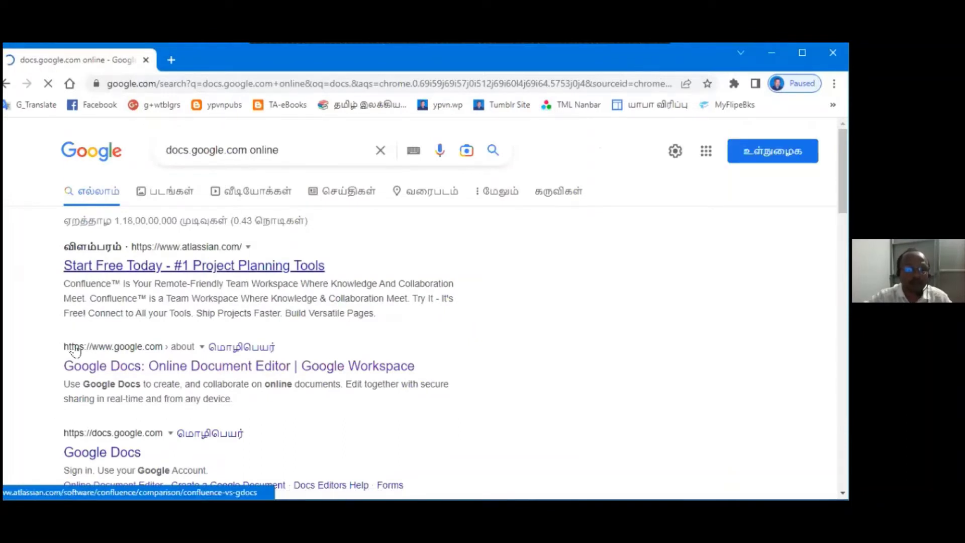
left_click(81, 371)
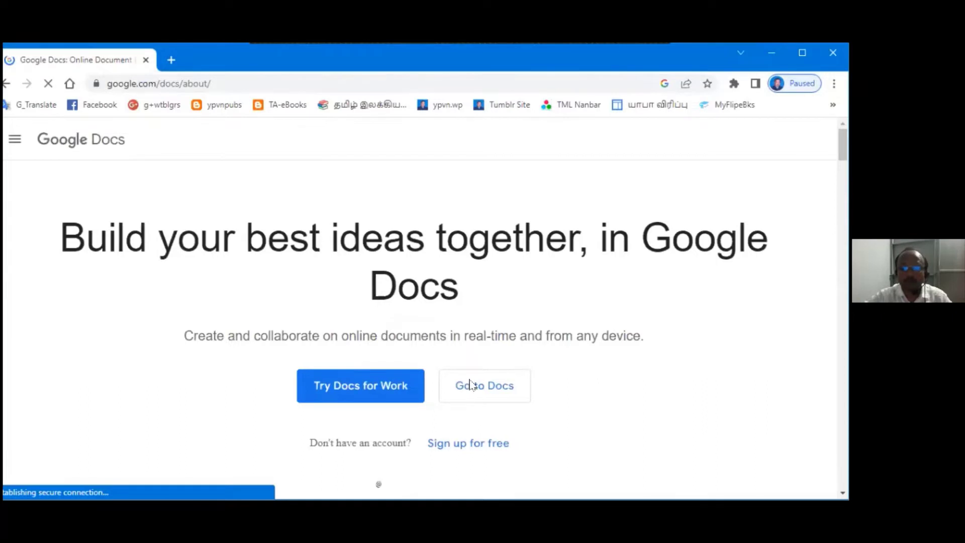
left_click(454, 386)
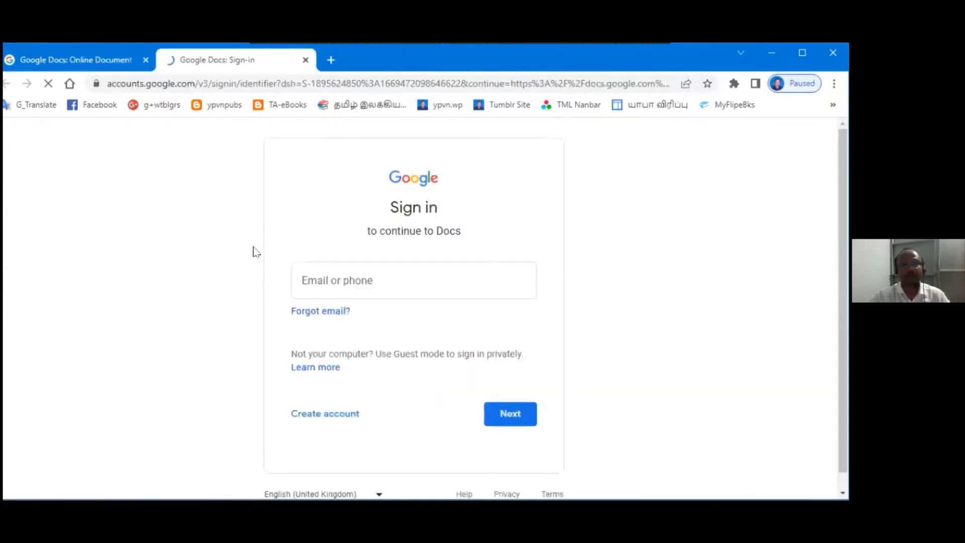
Sign in to Google Docs with the account's e-mail address, correcting the suggested one, and the account password
left_click(356, 280)
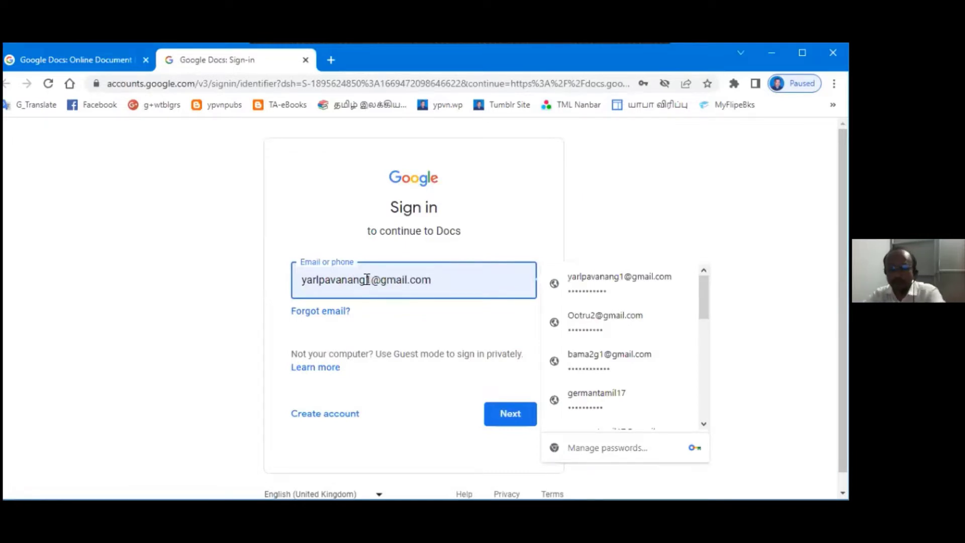
left_click(367, 280)
key("BackSpace")
key("BackSpace")
left_click(419, 321)
left_click(506, 415)
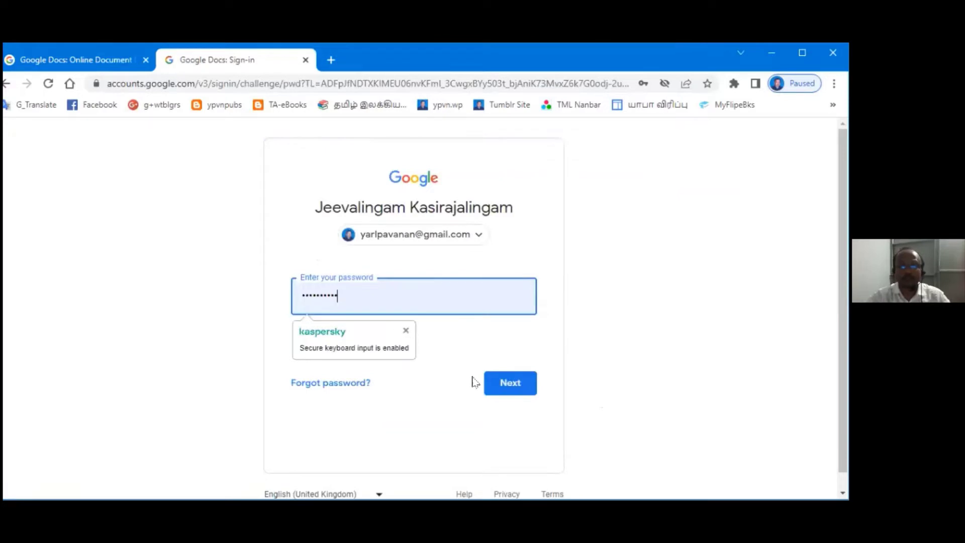
left_click(494, 382)
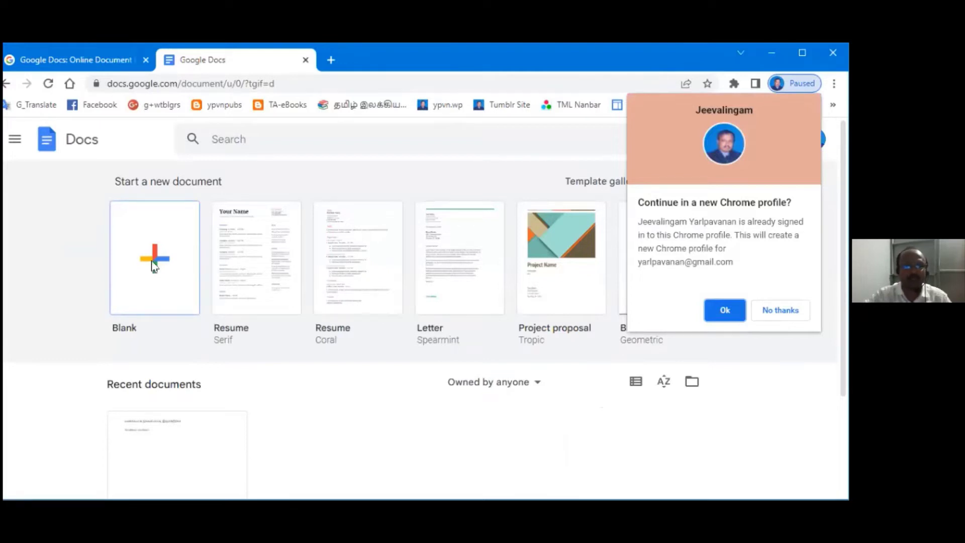
Create a blank Google Docs document and start the Voice typing tool
left_click(152, 267)
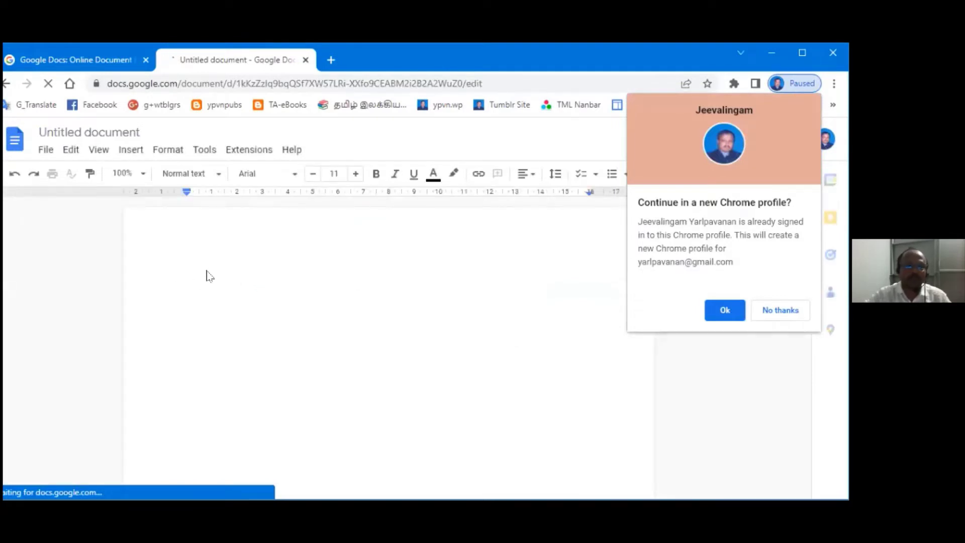
left_click(206, 150)
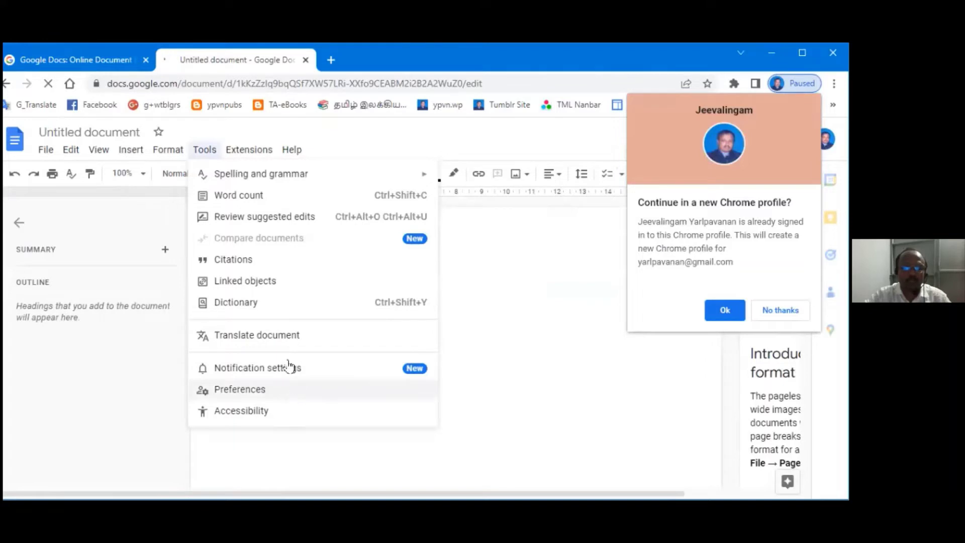
left_click(199, 150)
left_click(198, 150)
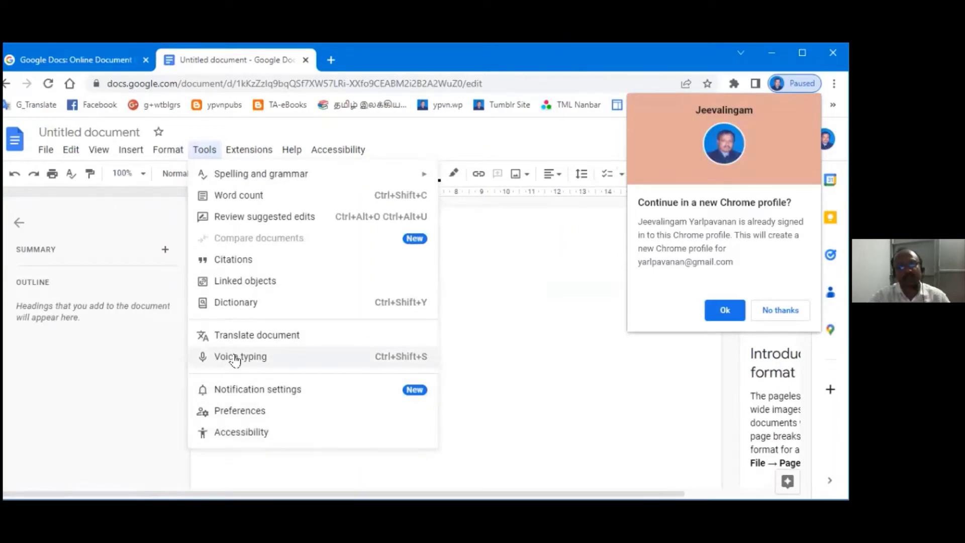
left_click(236, 358)
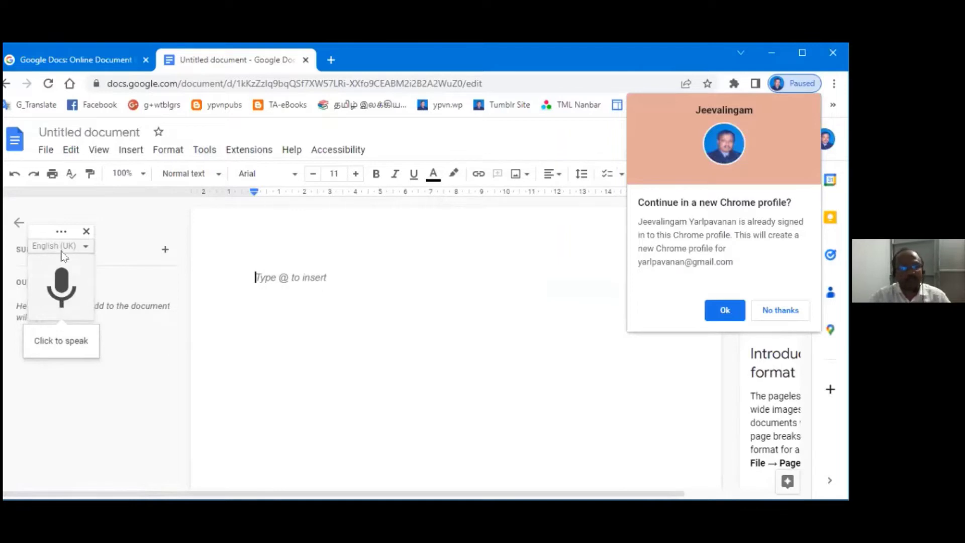
Continue in a new Chrome profile and dictate Tamil text into the document with voice typing, allowing microphone access
left_click(726, 313)
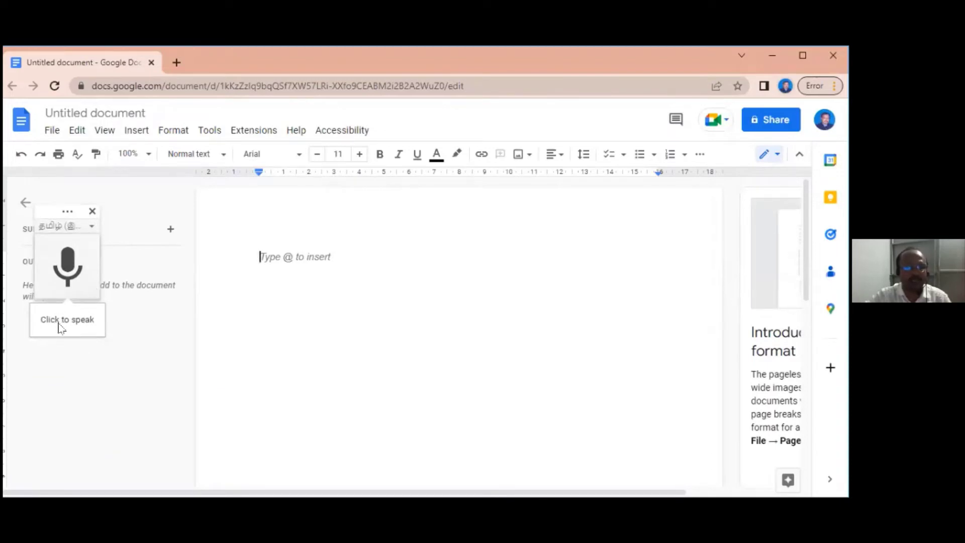
left_click(67, 266)
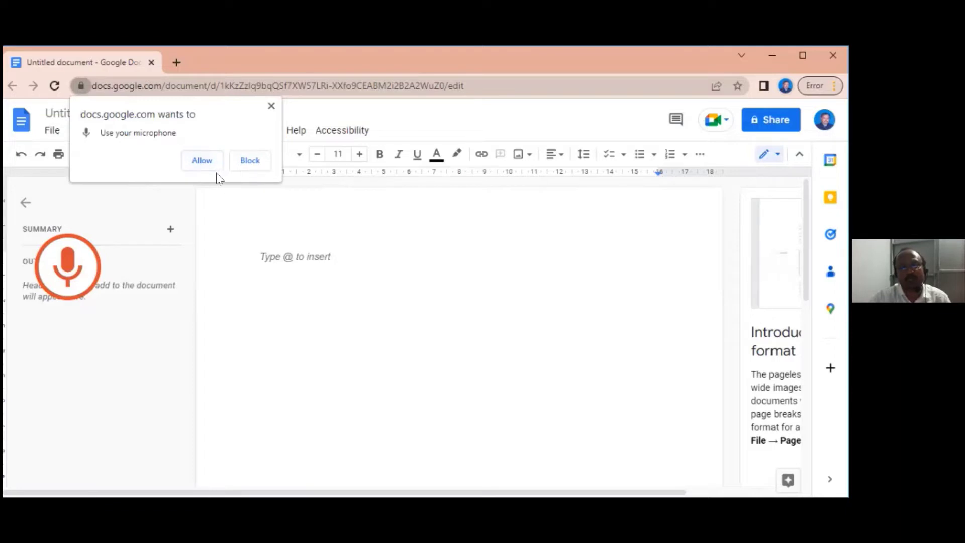
left_click(198, 162)
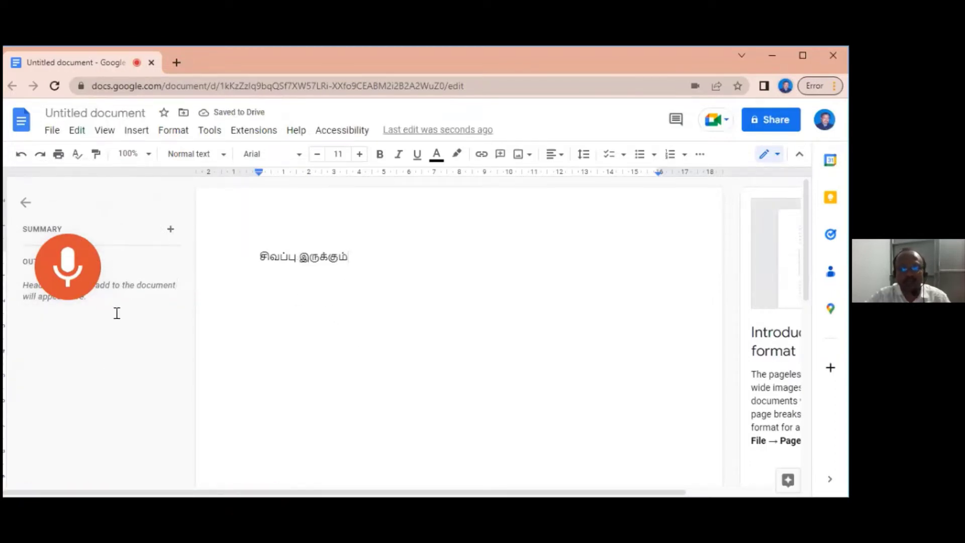
left_click(67, 268)
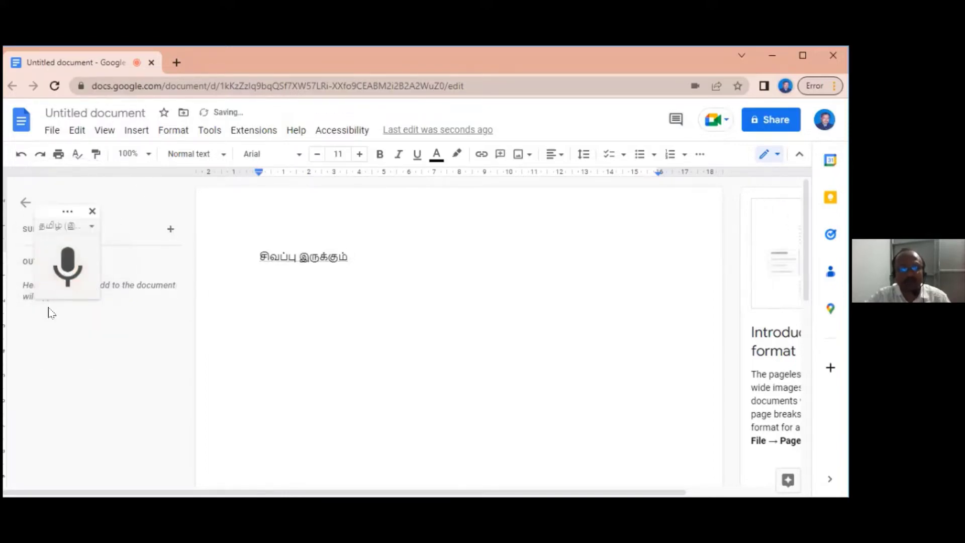
left_click(61, 273)
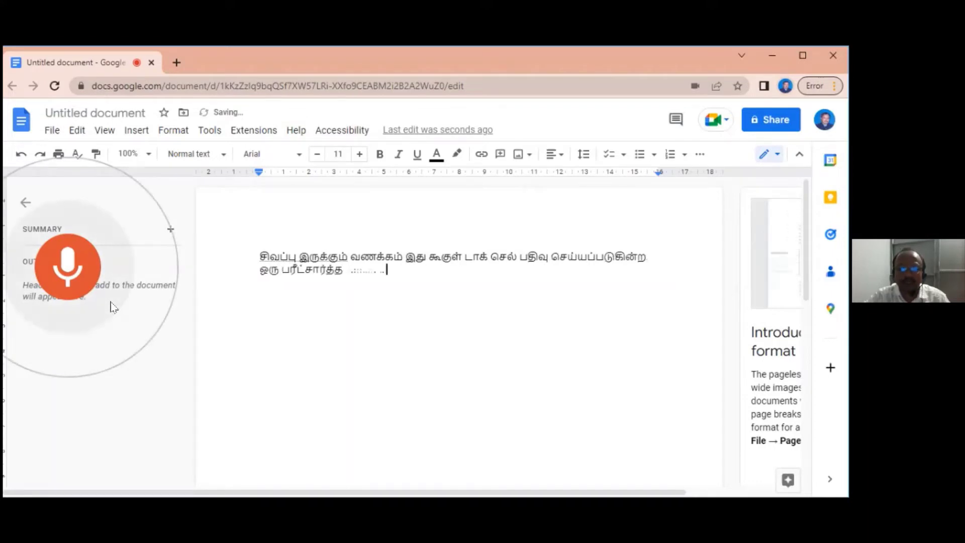
left_click(84, 274)
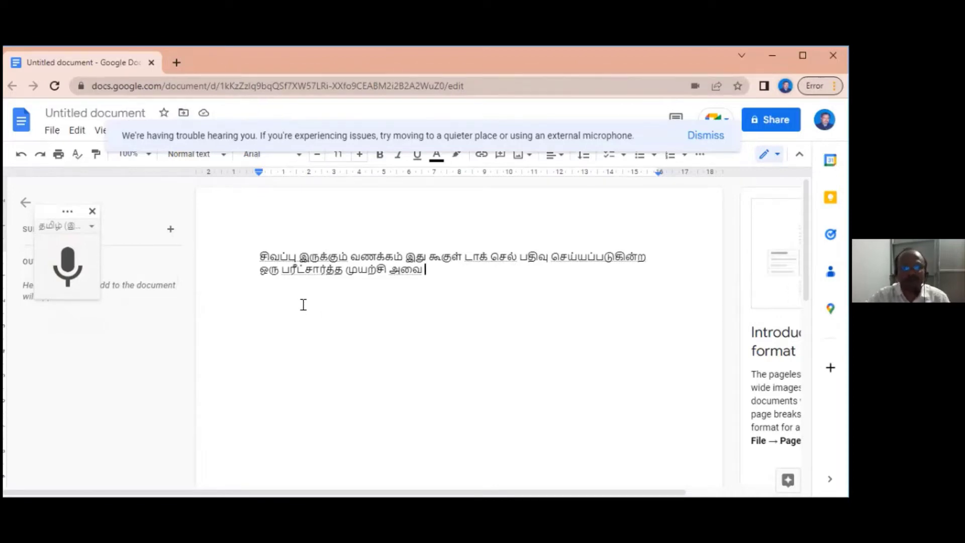
Open the gtricks.com article on using text-to-speech in Google Docs in a new tab, using the copied address
left_click(176, 62)
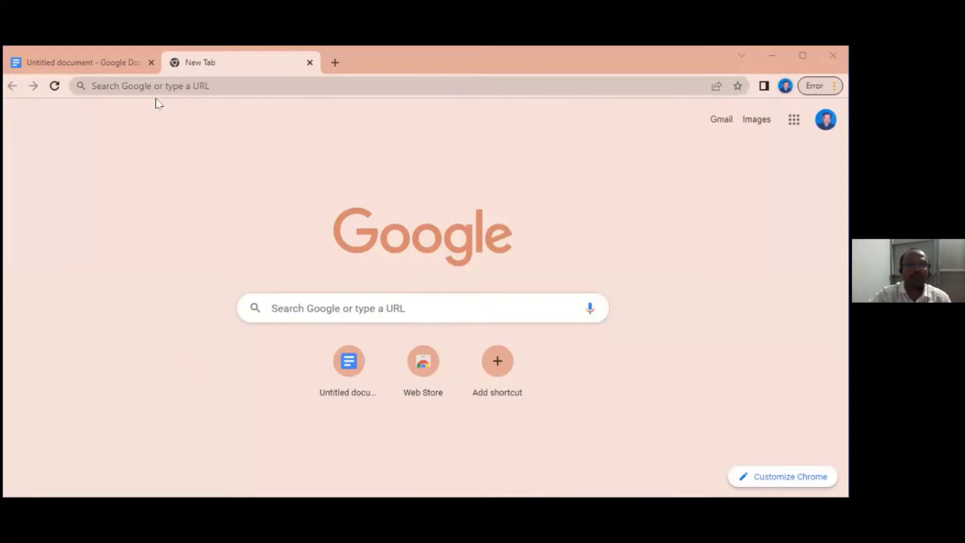
right_click(167, 86)
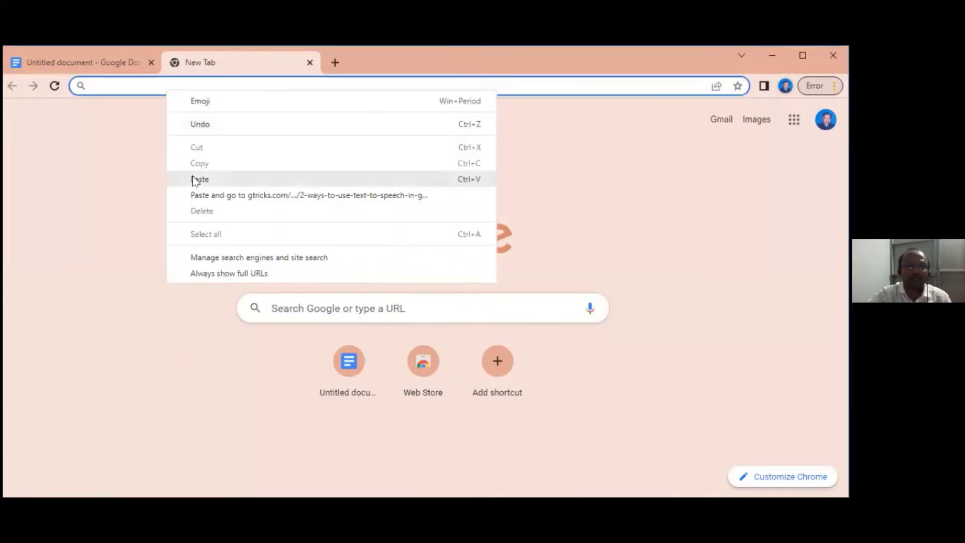
left_click(195, 177)
left_click(254, 111)
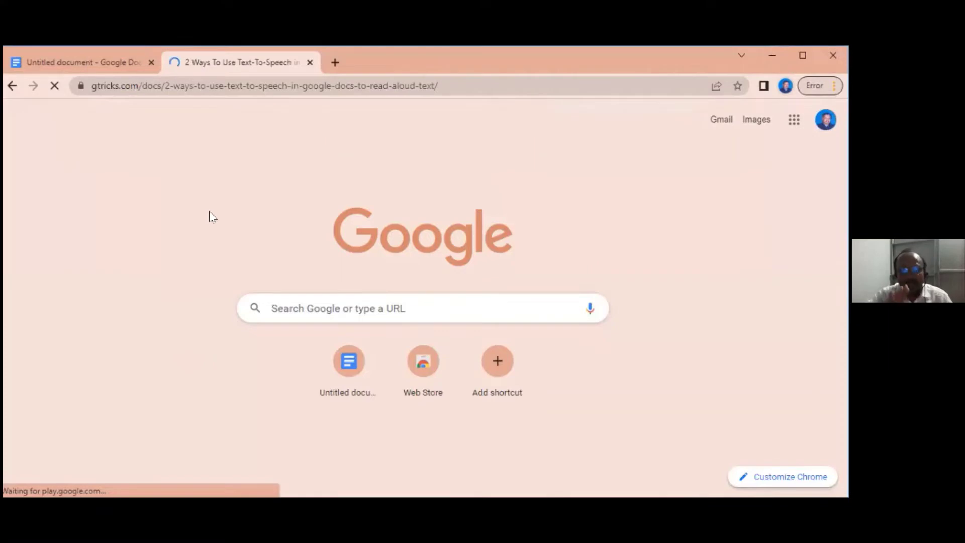
Examine the article's instructions for enabling the Google Docs screen reader through the accessibility settings
scroll(216, 204, "down", 5)
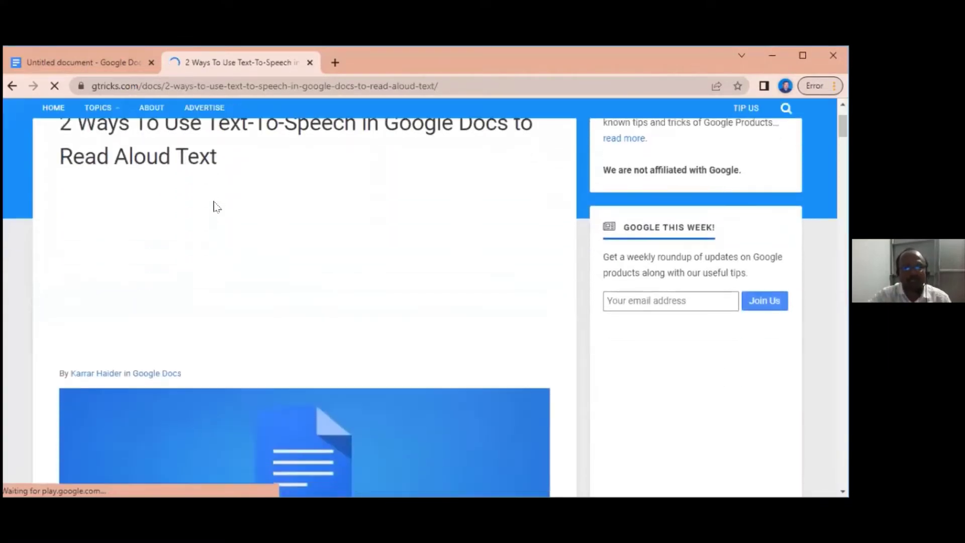
scroll(225, 194, "down", 6)
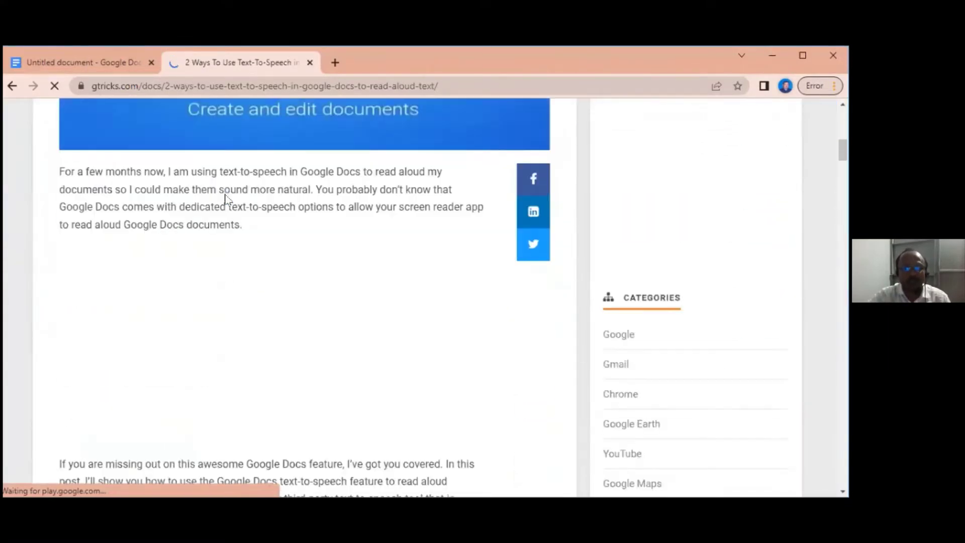
scroll(225, 199, "down", 8)
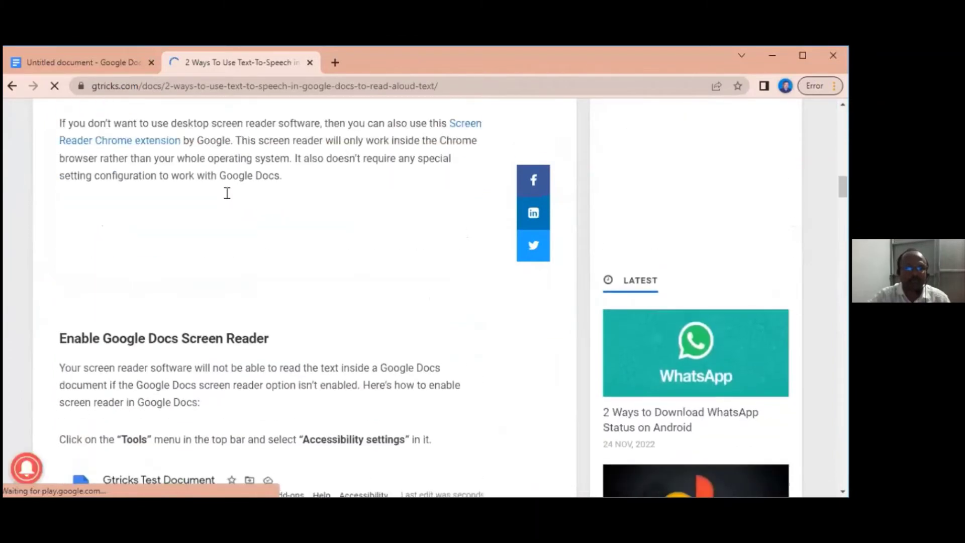
scroll(222, 198, "down", 3)
scroll(221, 201, "up", 5)
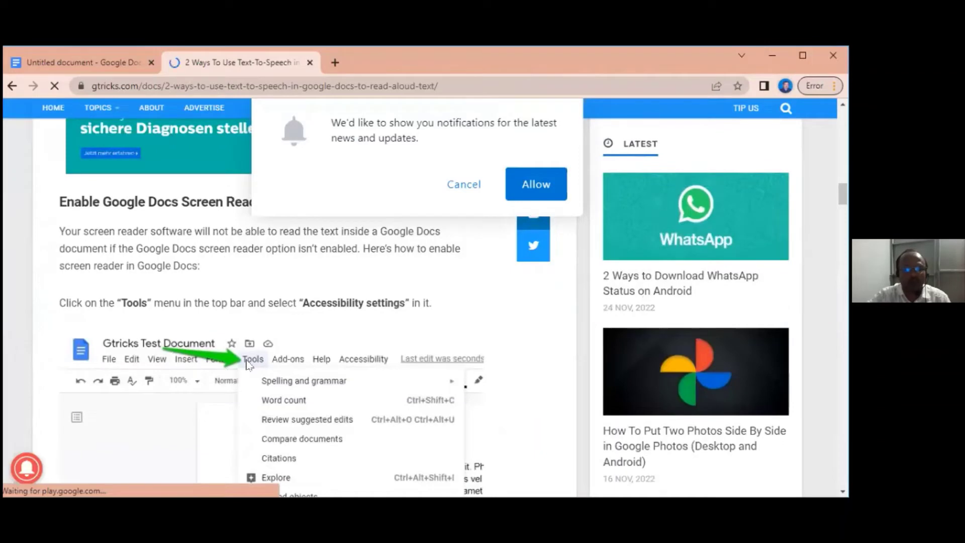
scroll(254, 352, "down", 3)
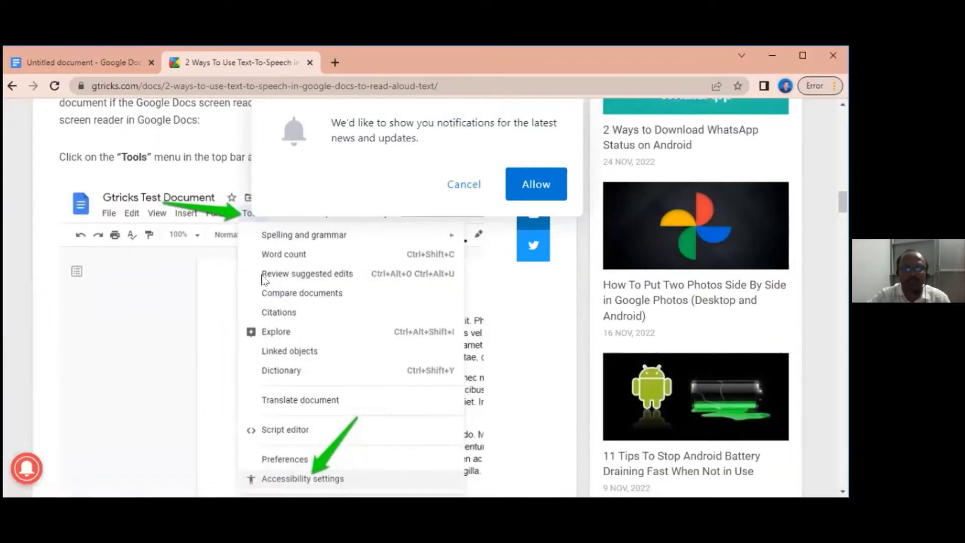
scroll(264, 274, "up", 3)
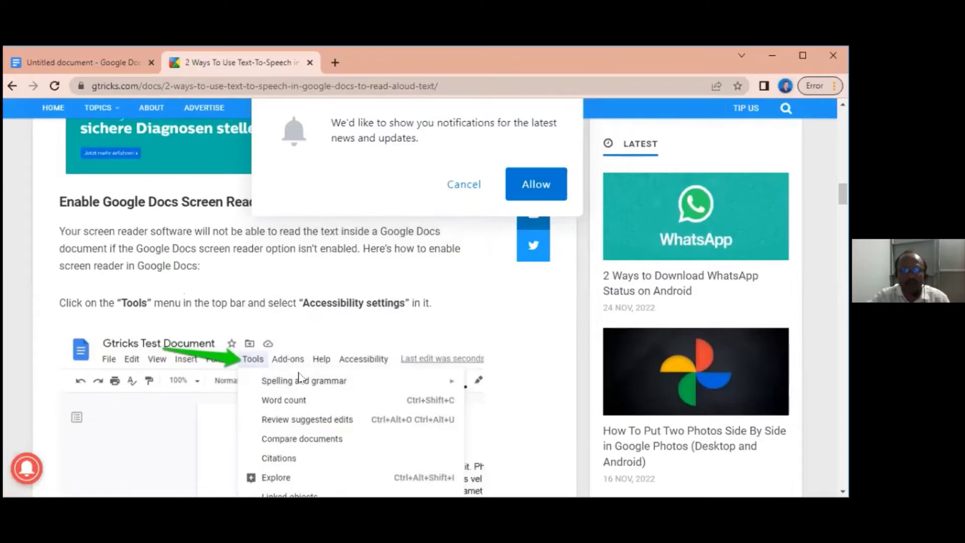
scroll(300, 377, "down", 5)
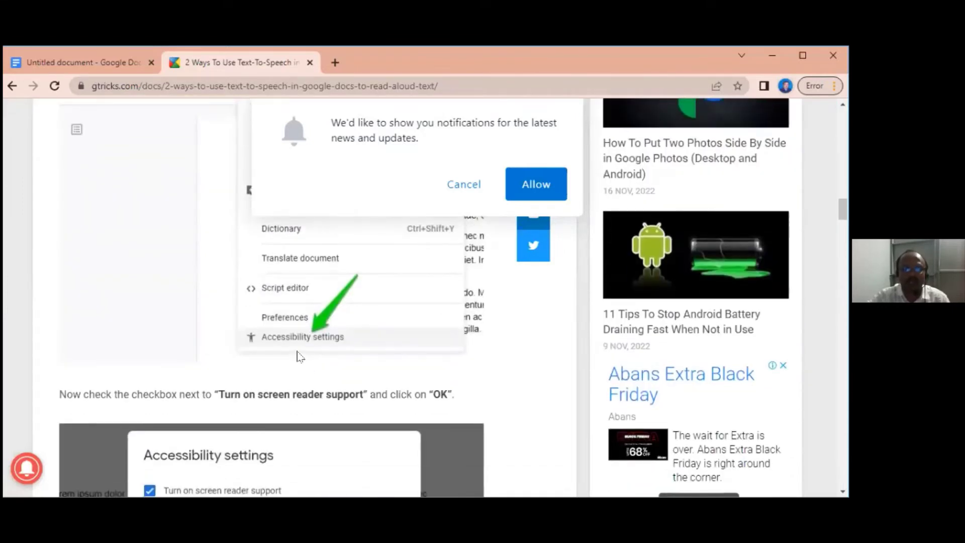
scroll(317, 346, "down", 7)
scroll(320, 347, "up", 5)
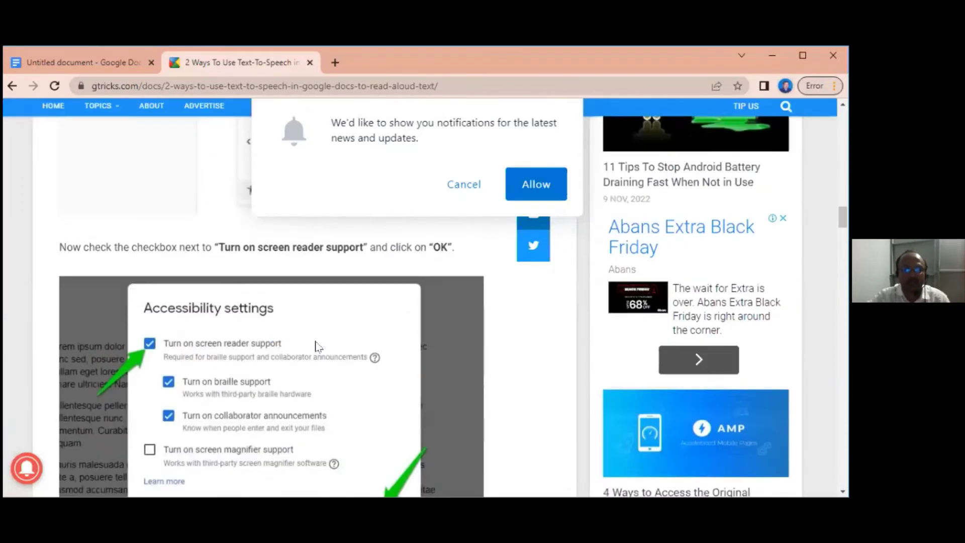
scroll(265, 377, "down", 3)
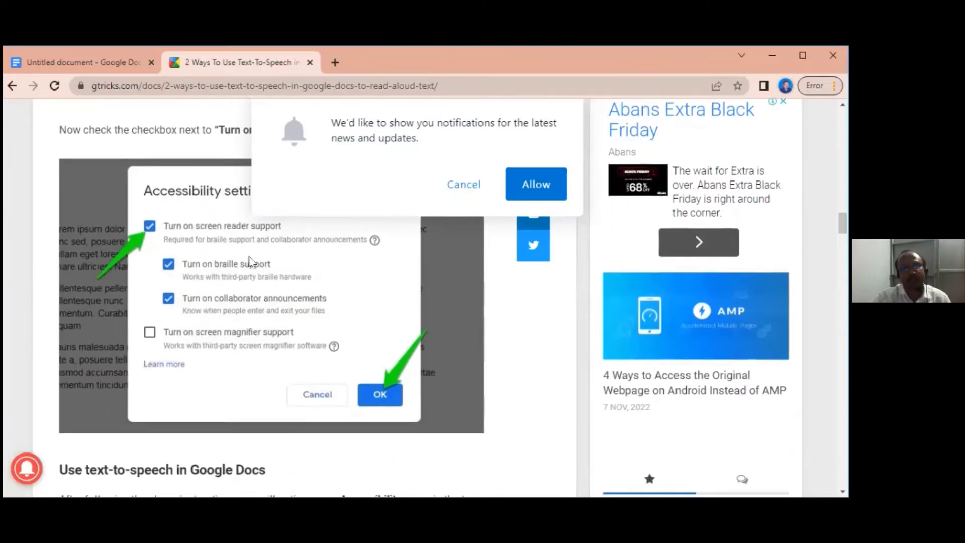
Read how to use Speak selection for reading text aloud in Google Docs, and close the article
scroll(265, 287, "down", 6)
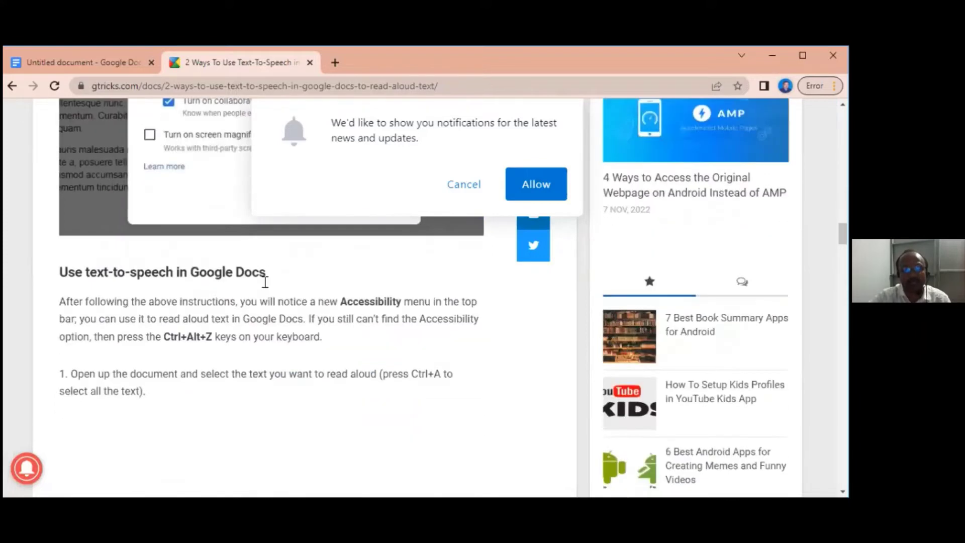
scroll(204, 294, "down", 3)
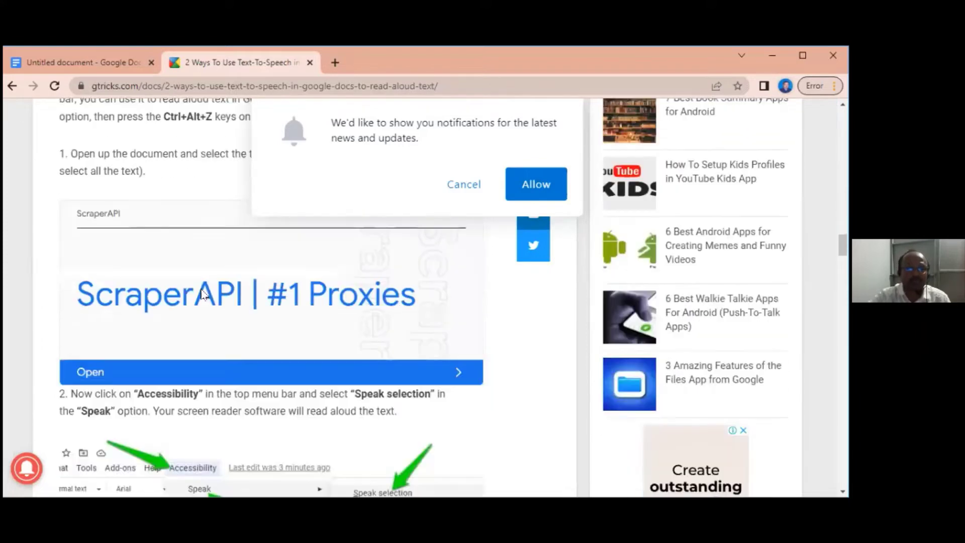
scroll(204, 294, "down", 3)
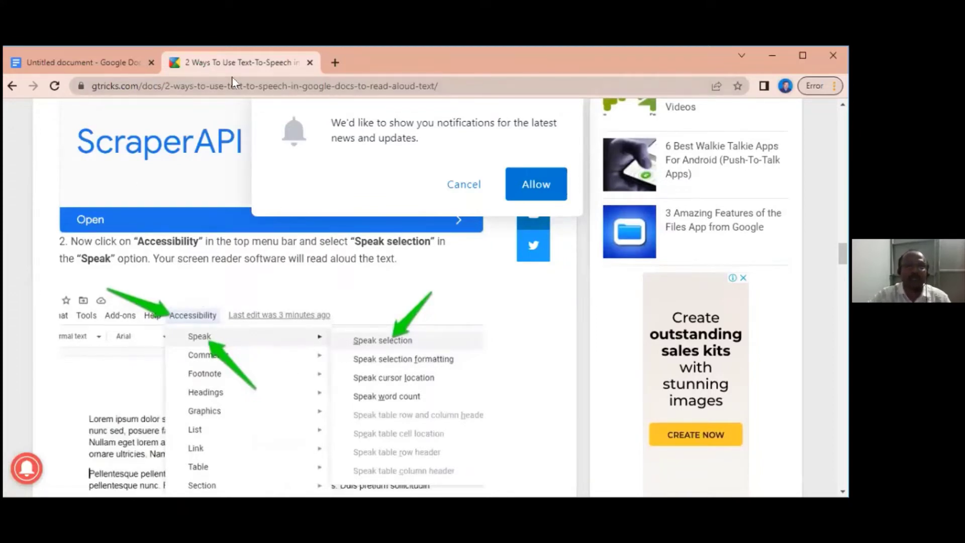
middle_click(176, 73)
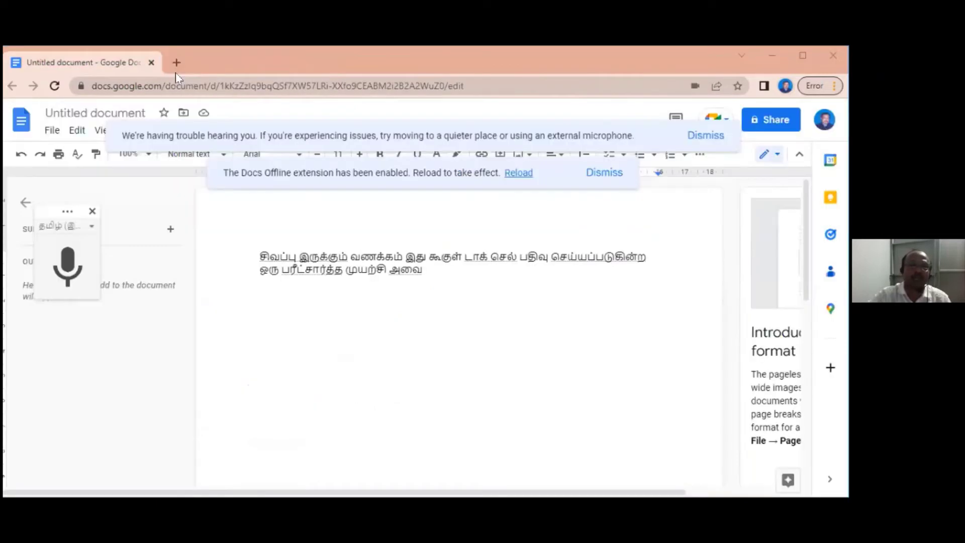
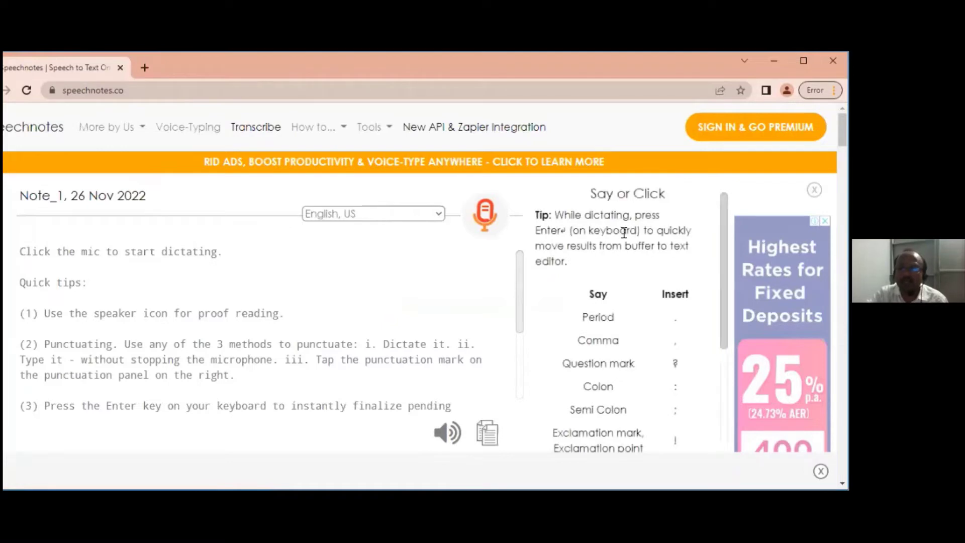
Set the Speechnotes dictation language to Tamil (India)
left_click(473, 219)
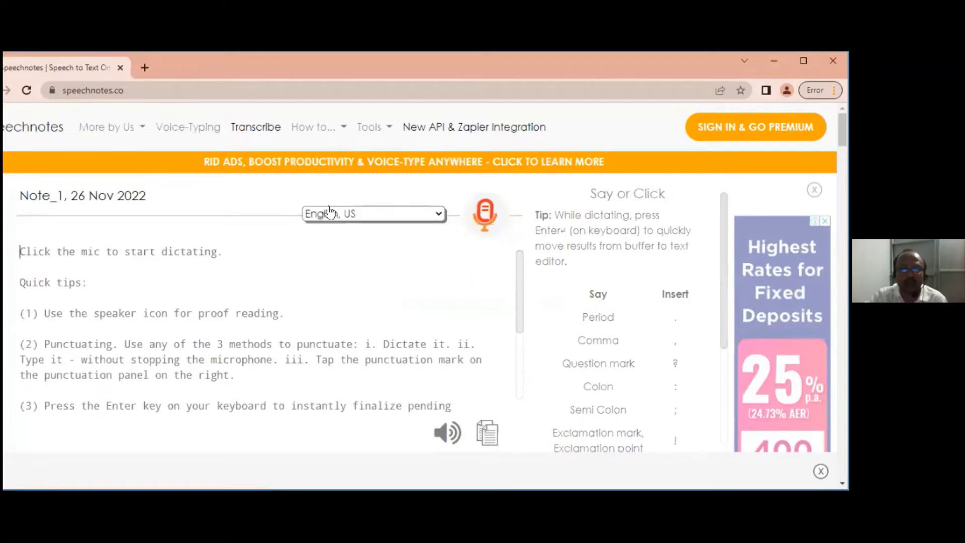
left_click(439, 217)
scroll(402, 286, "down", 8)
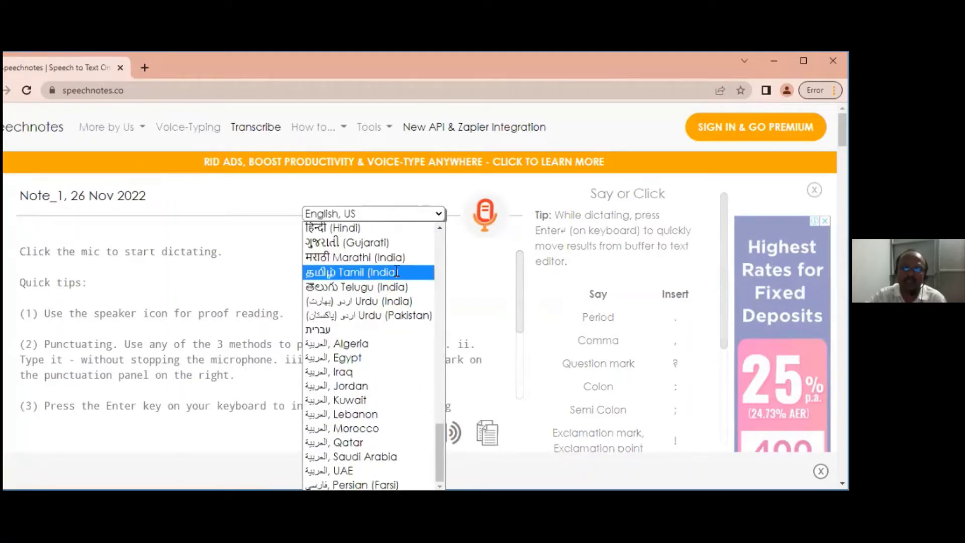
left_click(396, 272)
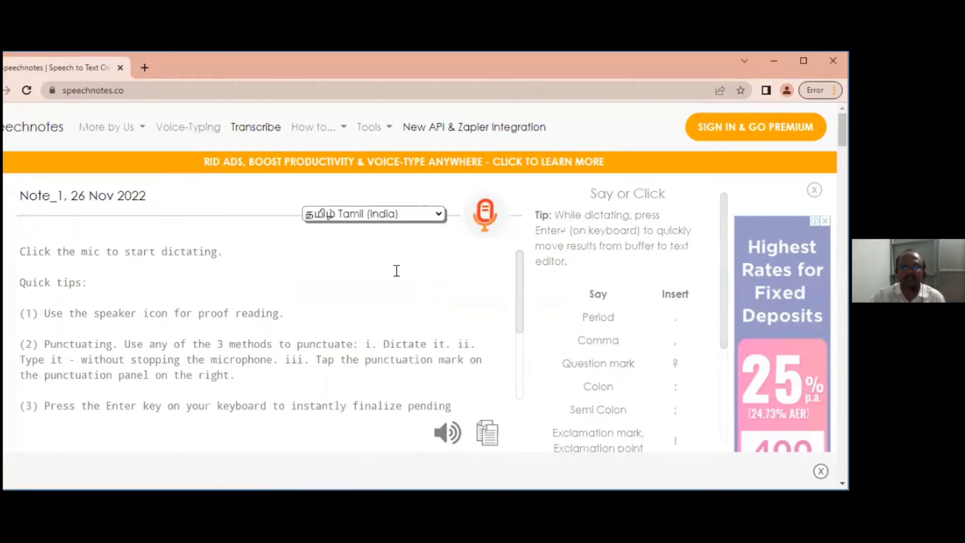
Dictate Tamil text into the Speechnotes note, allowing microphone access and pausing and resuming the recording
left_click(493, 219)
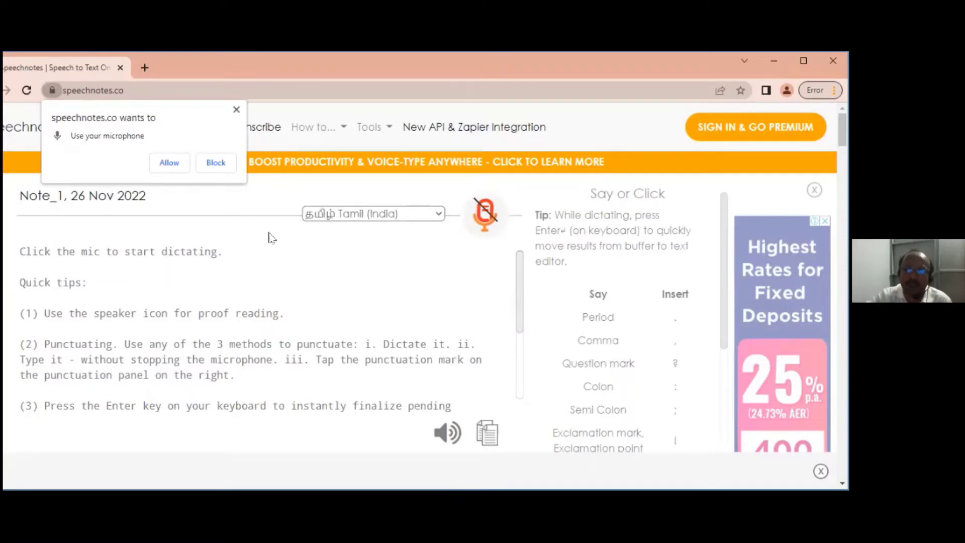
left_click(174, 166)
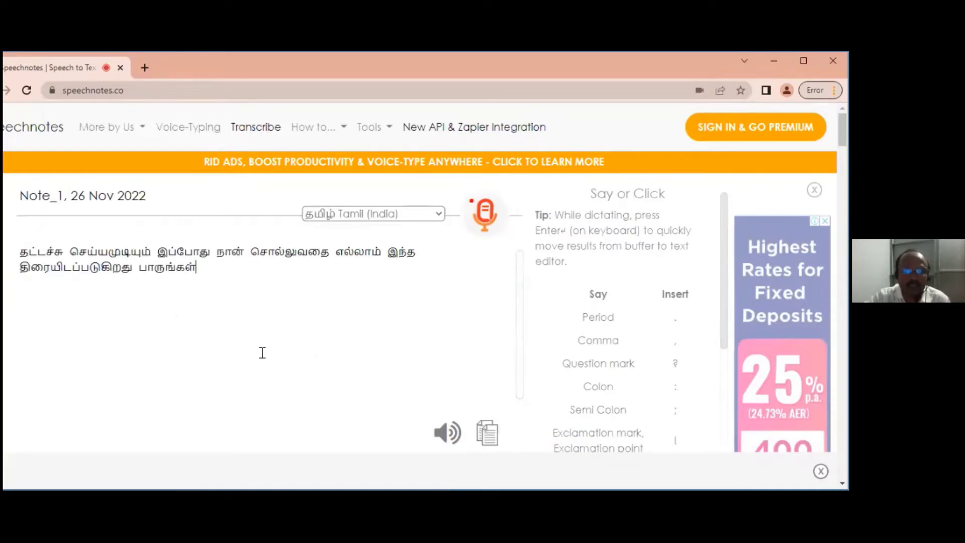
left_click(487, 217)
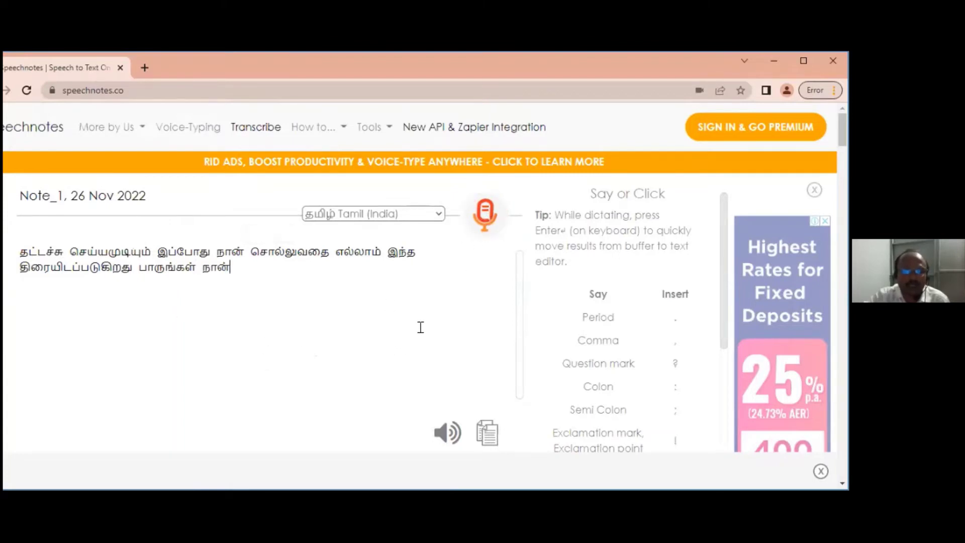
left_click(481, 226)
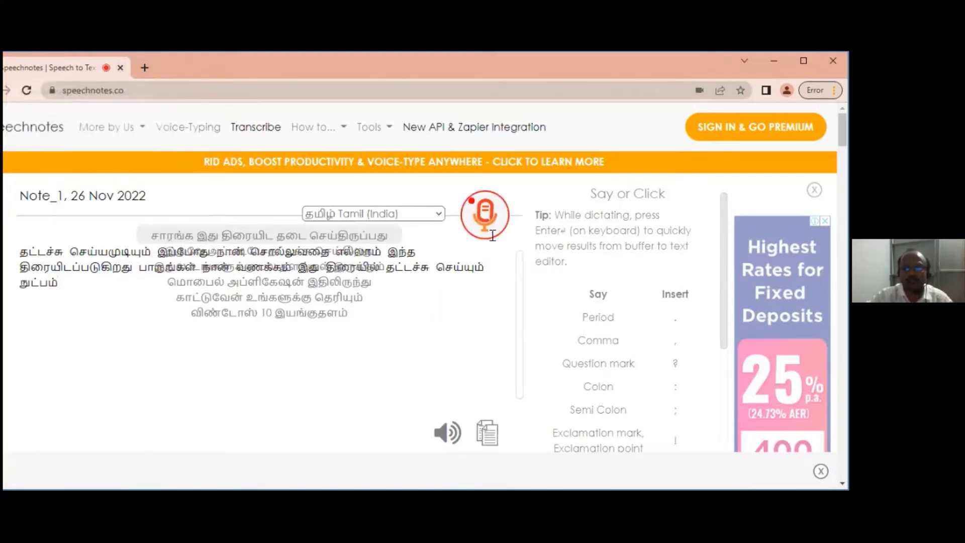
left_click(485, 215)
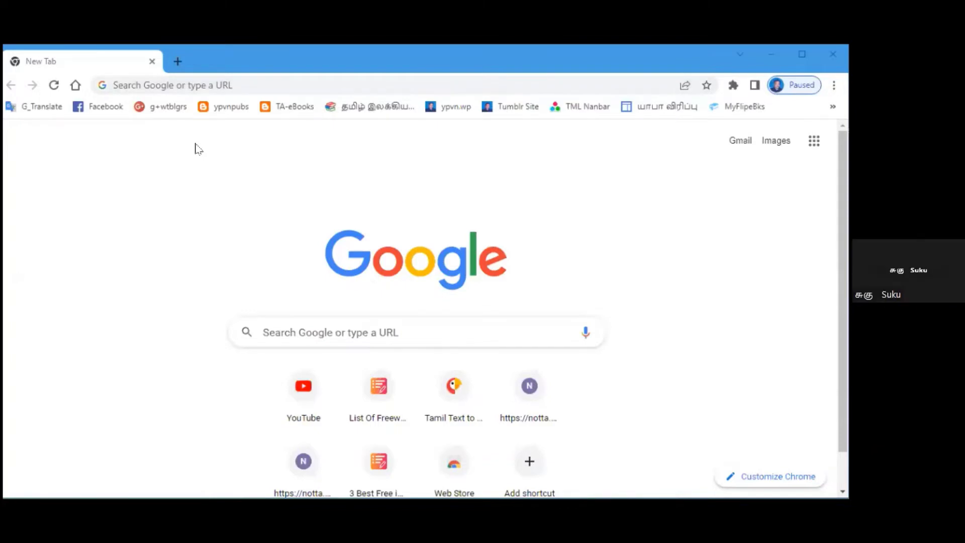
left_click(198, 148)
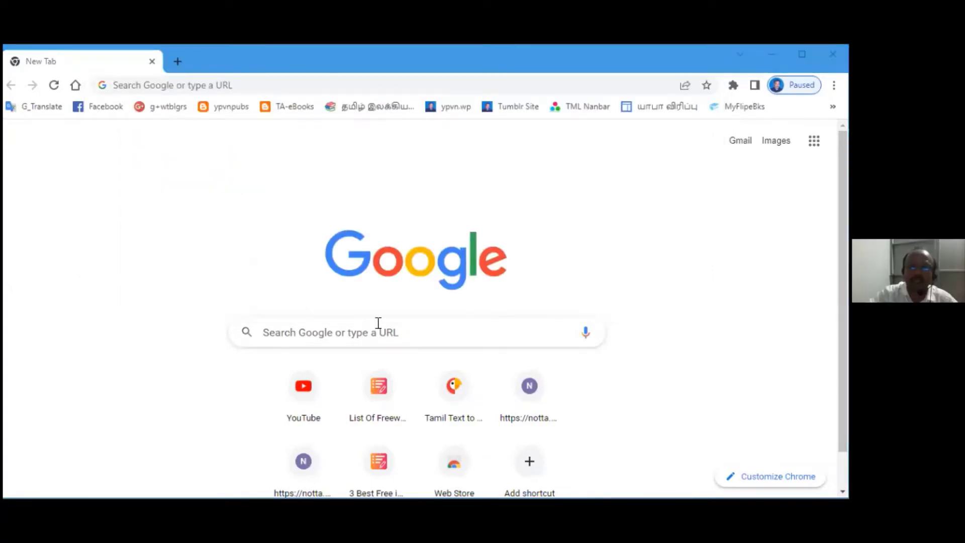
right_click(173, 85)
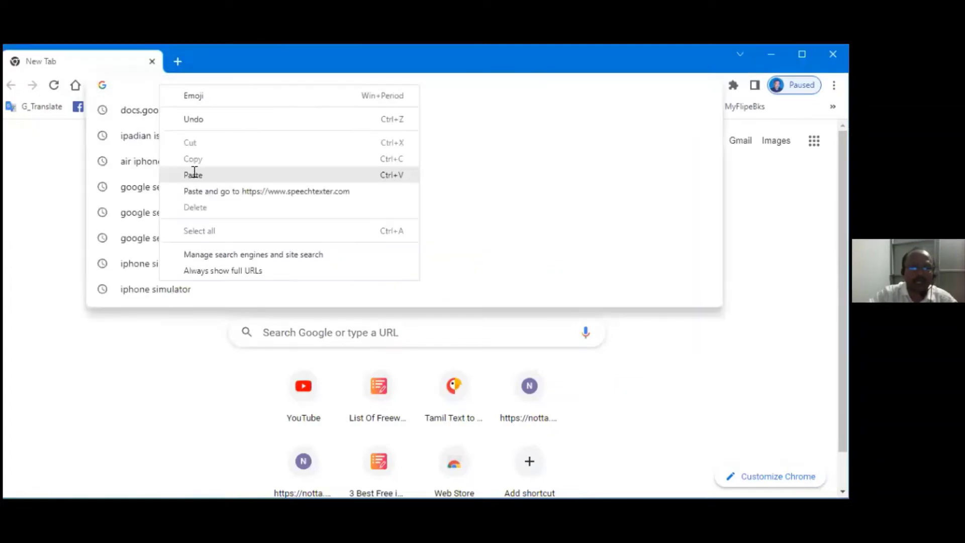
left_click(191, 172)
key("Return")
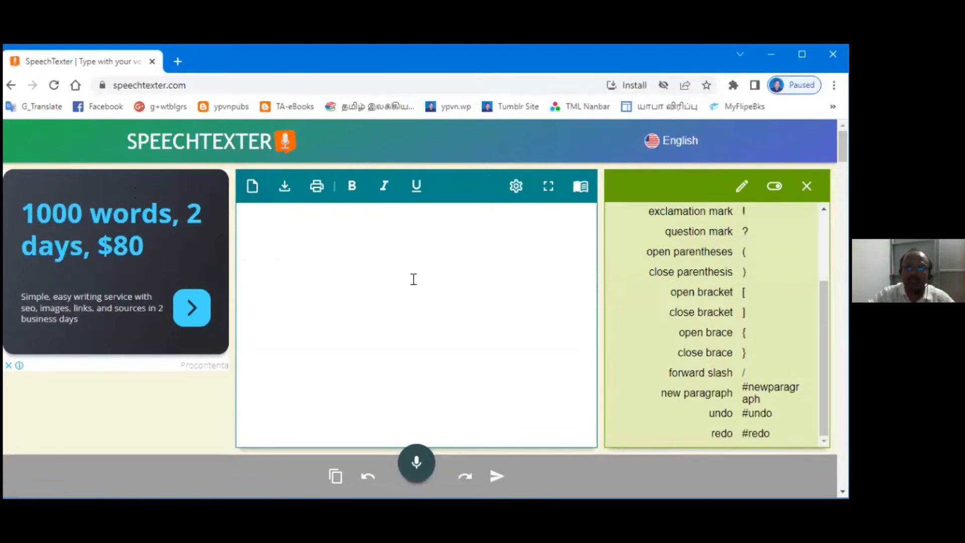
Change the SpeechTexter dictation language from the language list to Tamil (Sri Lanka)
left_click(671, 146)
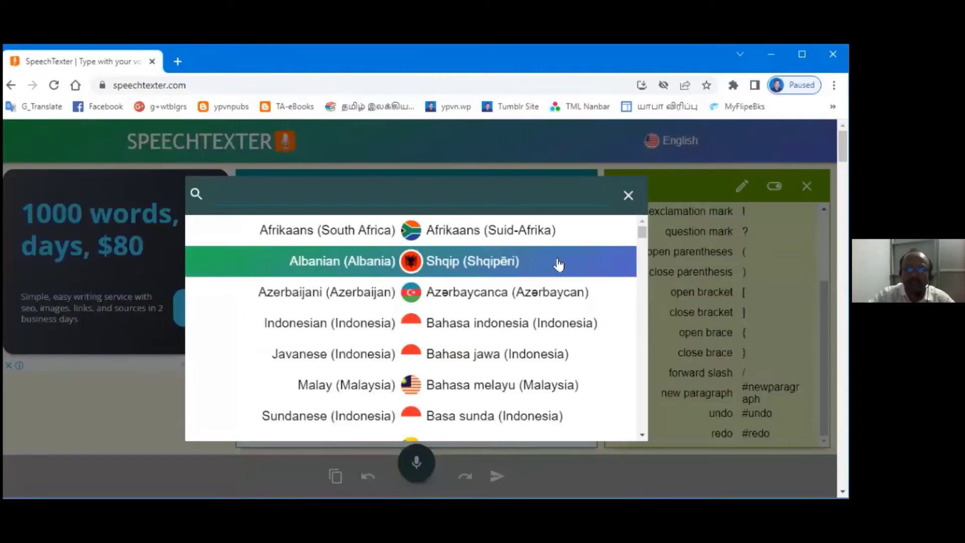
scroll(556, 264, "down", 5)
scroll(558, 268, "down", 20)
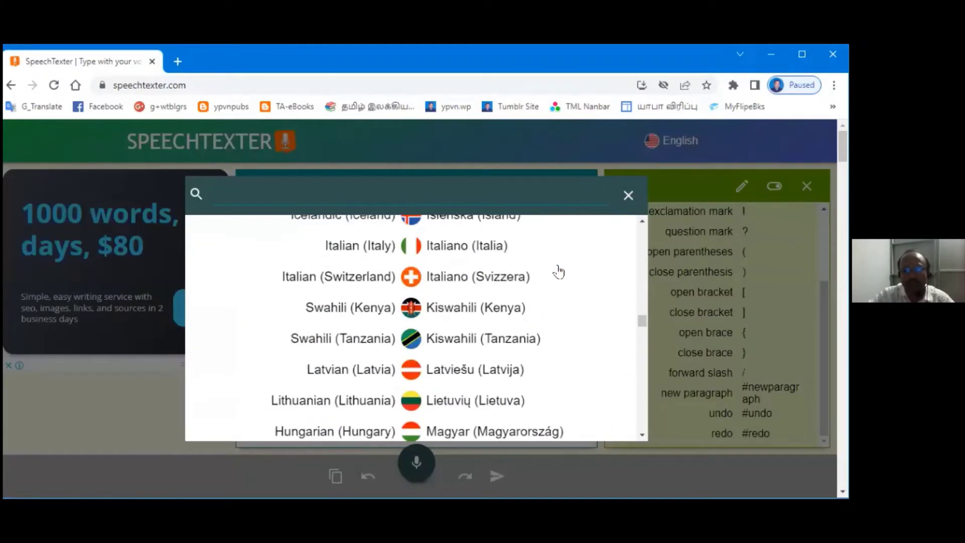
scroll(558, 274, "down", 20)
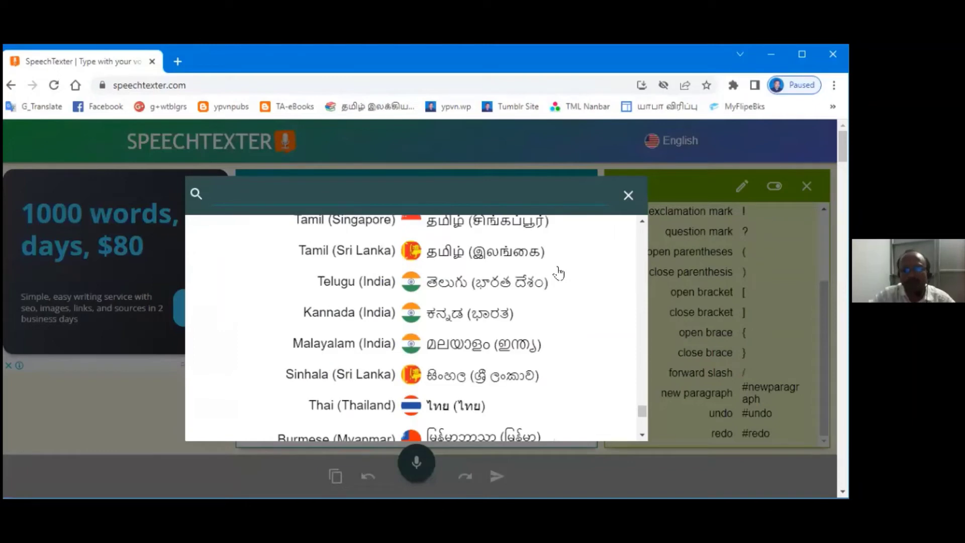
scroll(558, 274, "down", 3)
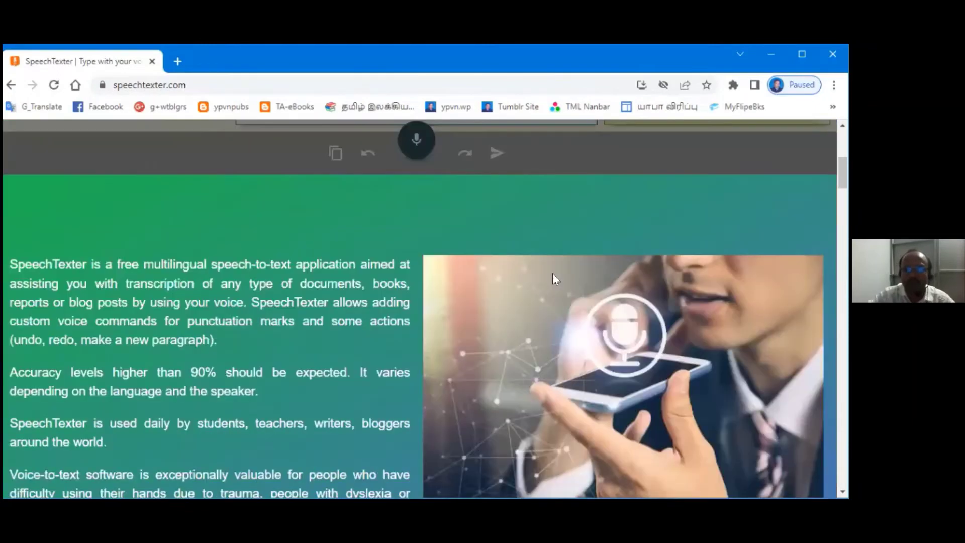
scroll(541, 286, "up", 5)
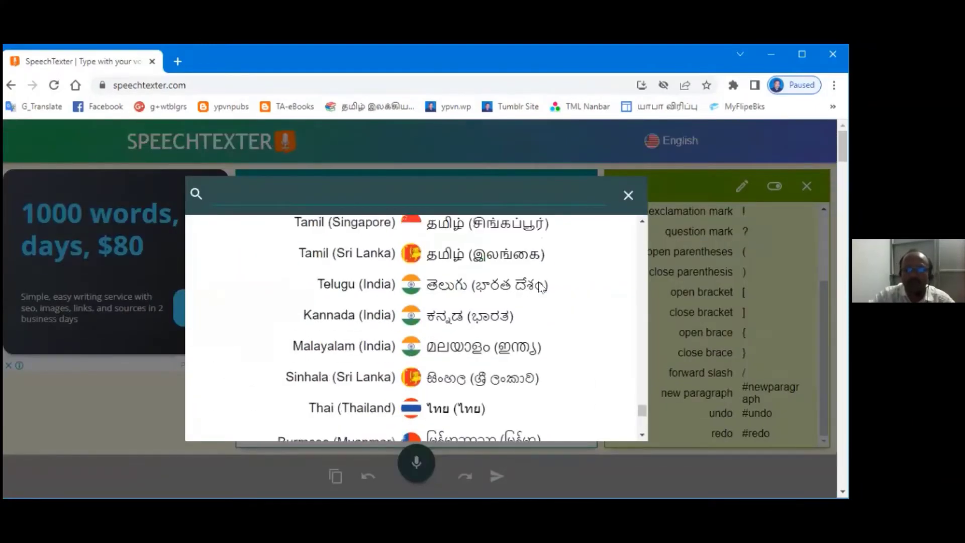
scroll(540, 287, "up", 1)
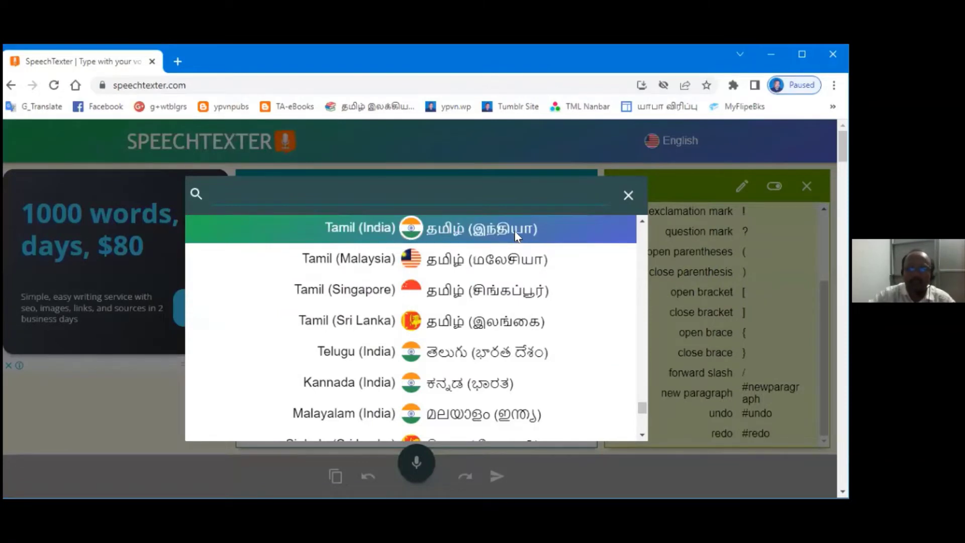
left_click(511, 322)
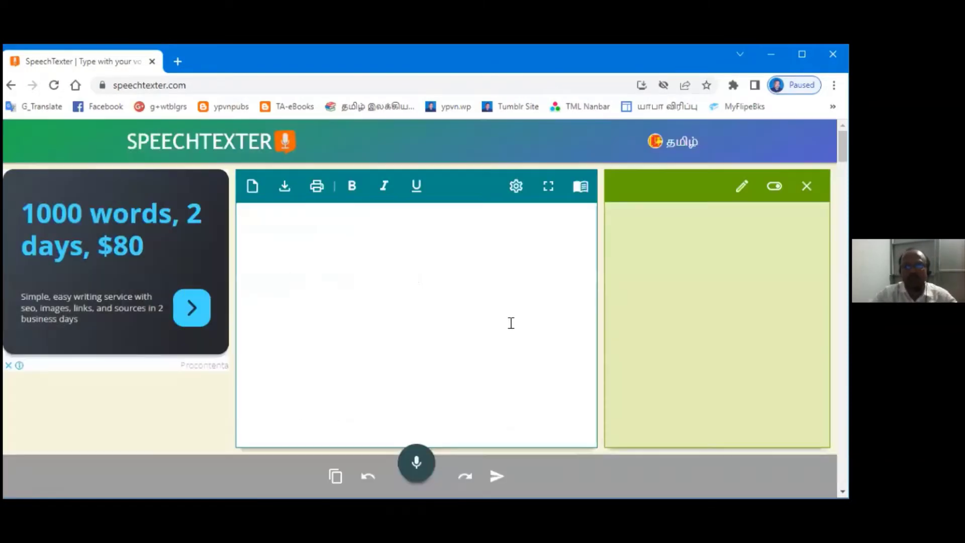
Dictate a passage of Tamil text into the SpeechTexter editor and review the live transcript
left_click(418, 462)
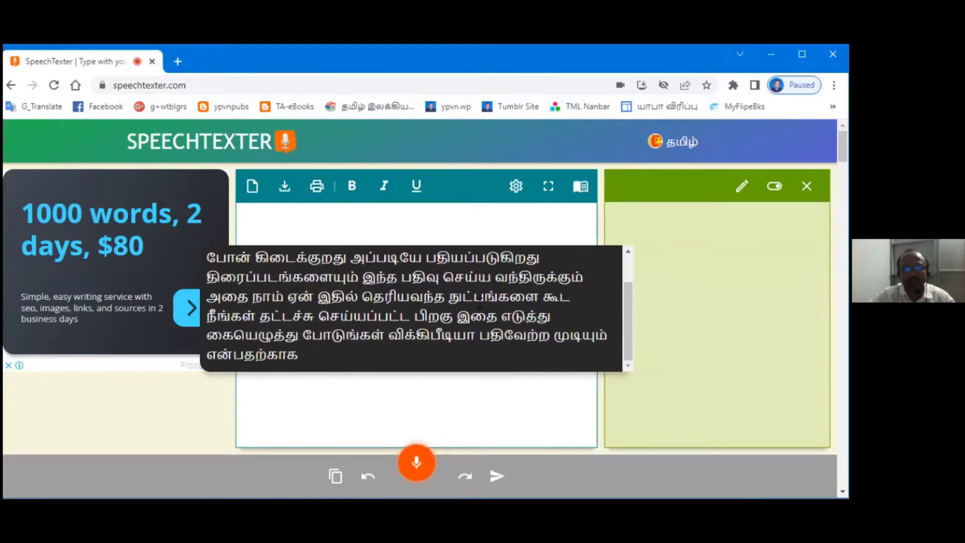
scroll(483, 304, "down", 1)
scroll(487, 299, "down", 6)
scroll(487, 300, "up", 7)
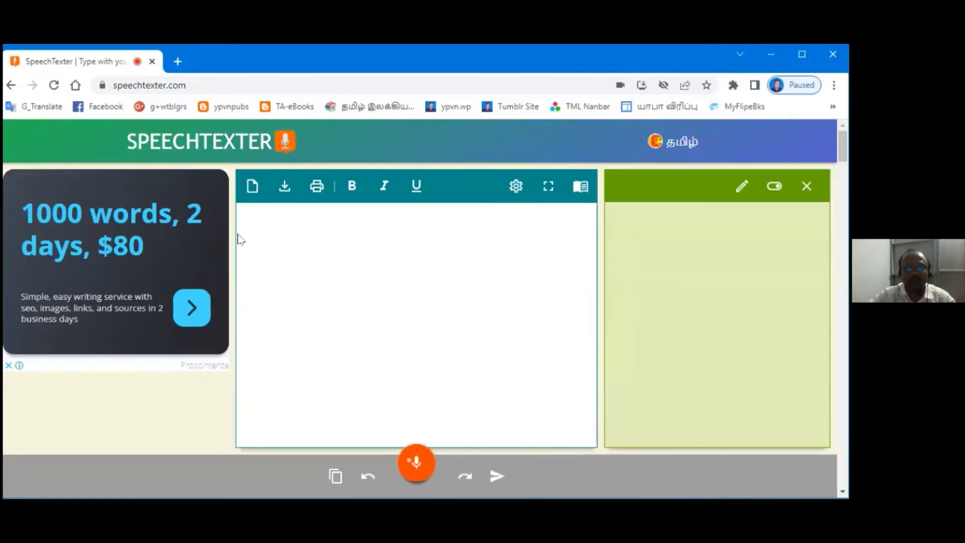
left_click(202, 85)
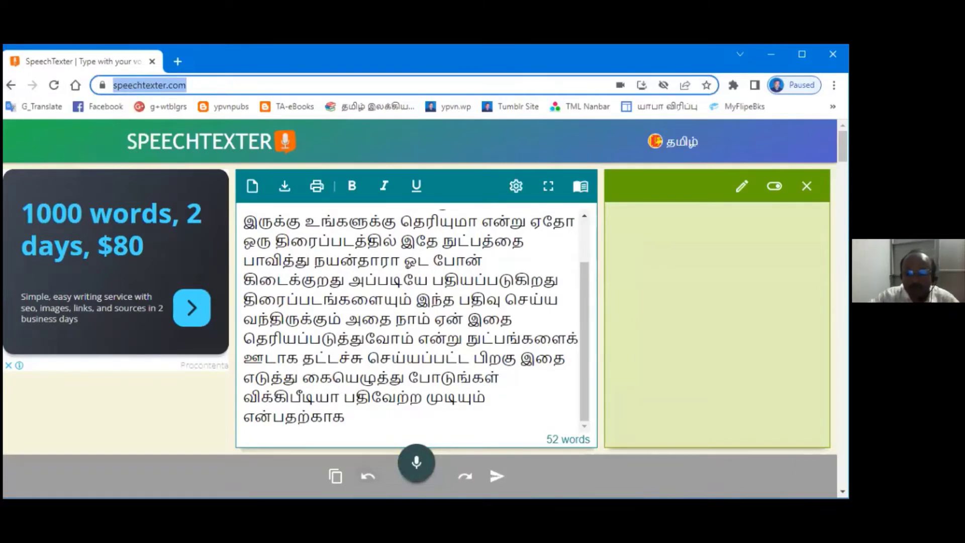
key("alt+Tab")
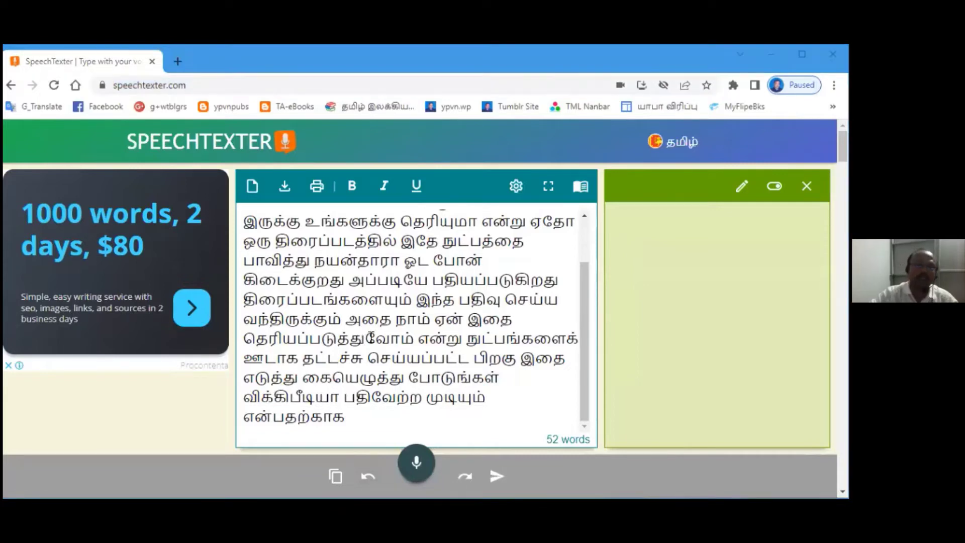
left_click(166, 82)
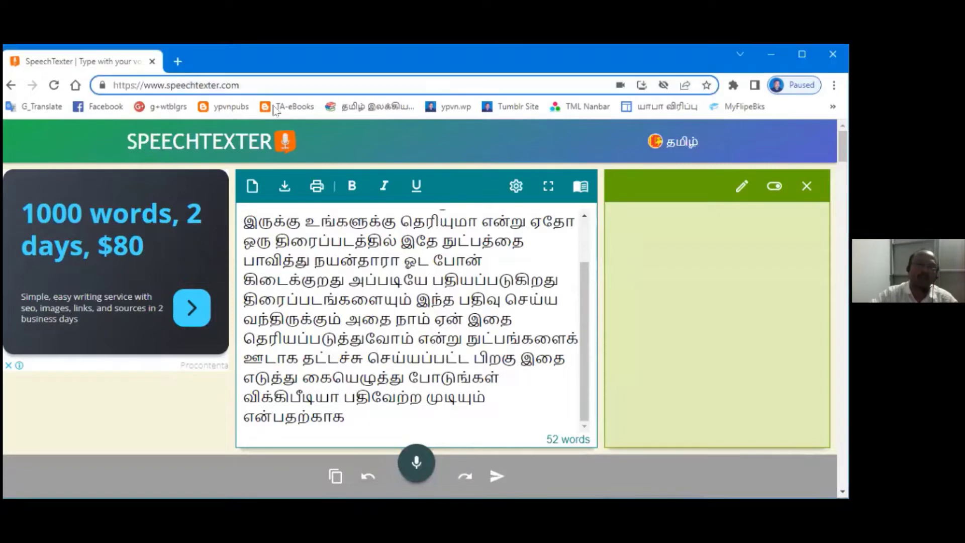
triple_click(245, 86)
right_click(132, 85)
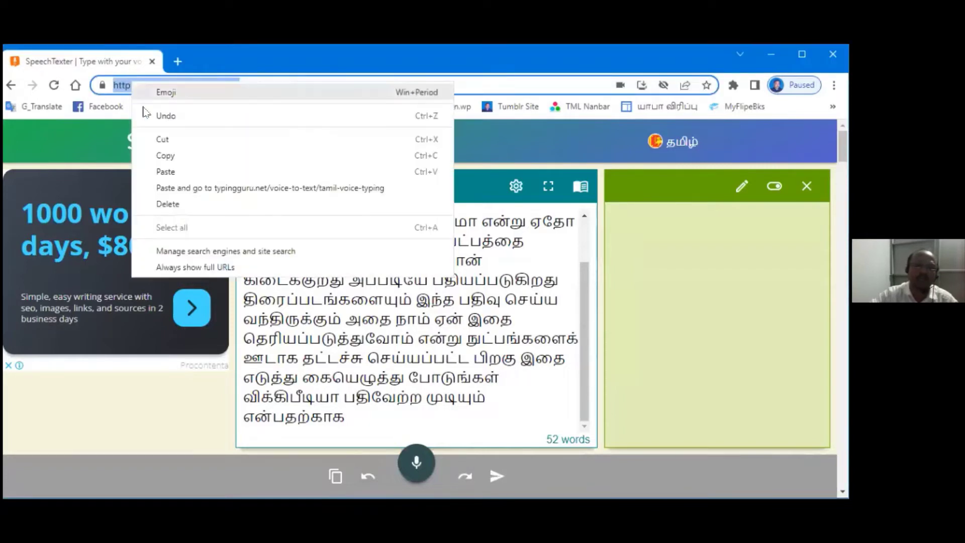
left_click(166, 172)
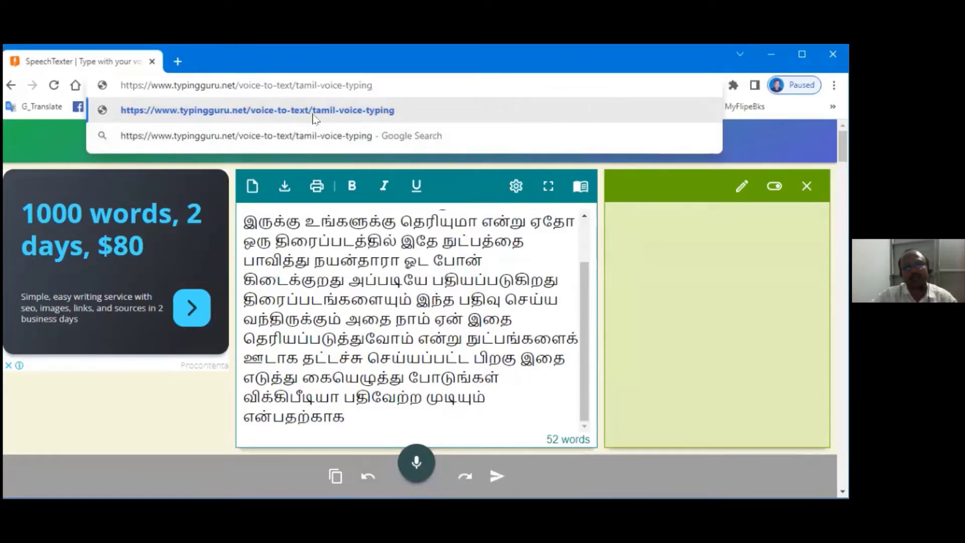
key("Return")
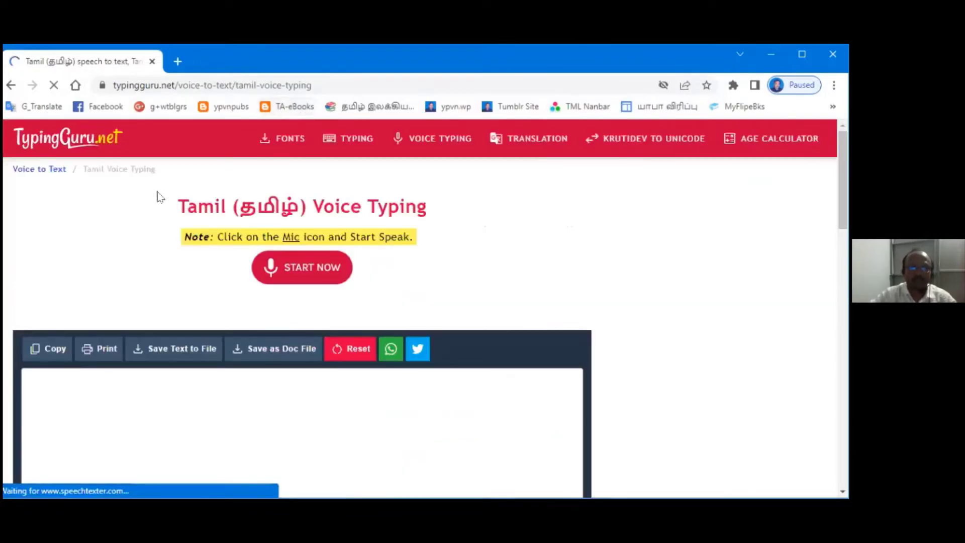
Start Tamil voice typing on TypingGuru and dictate a Tamil greeting and sentence into the text box
scroll(155, 194, "down", 1)
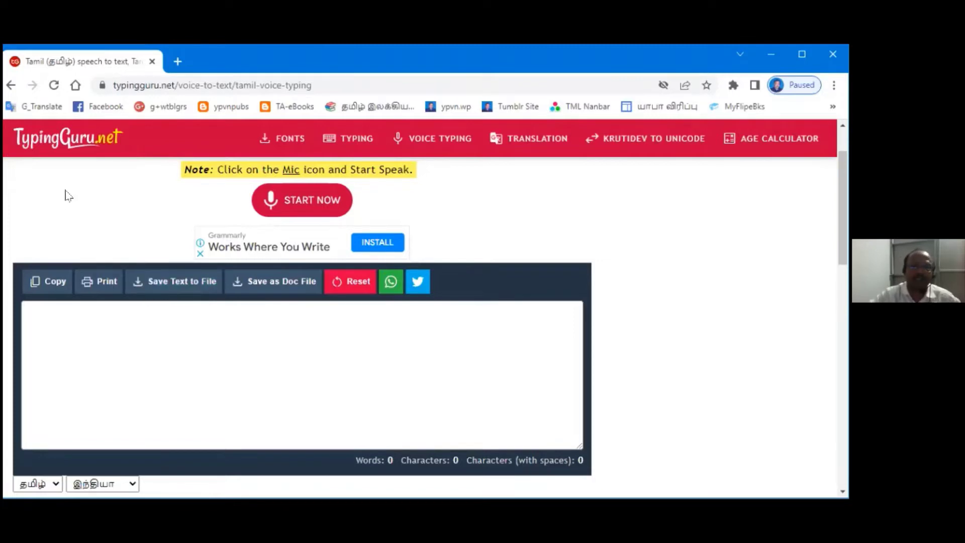
left_click(310, 204)
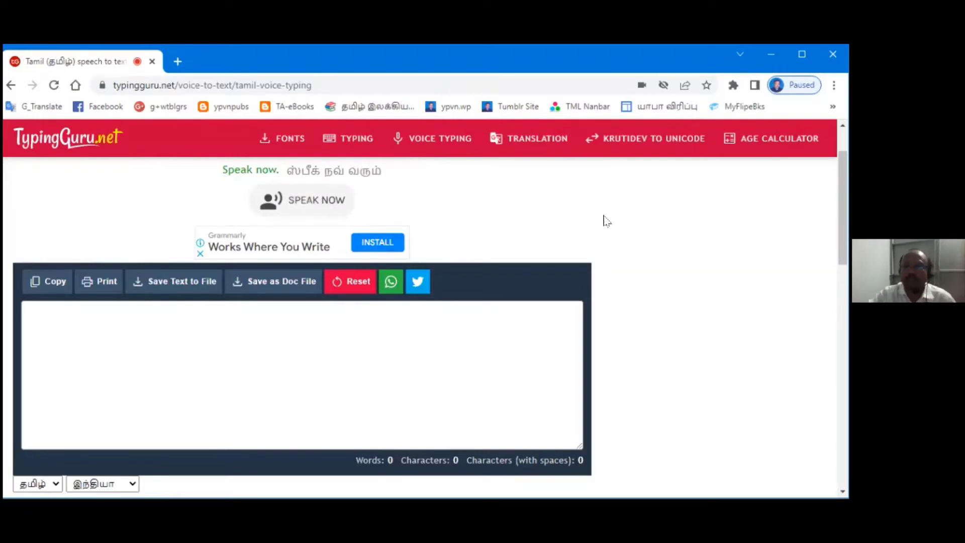
scroll(679, 222, "down", 1)
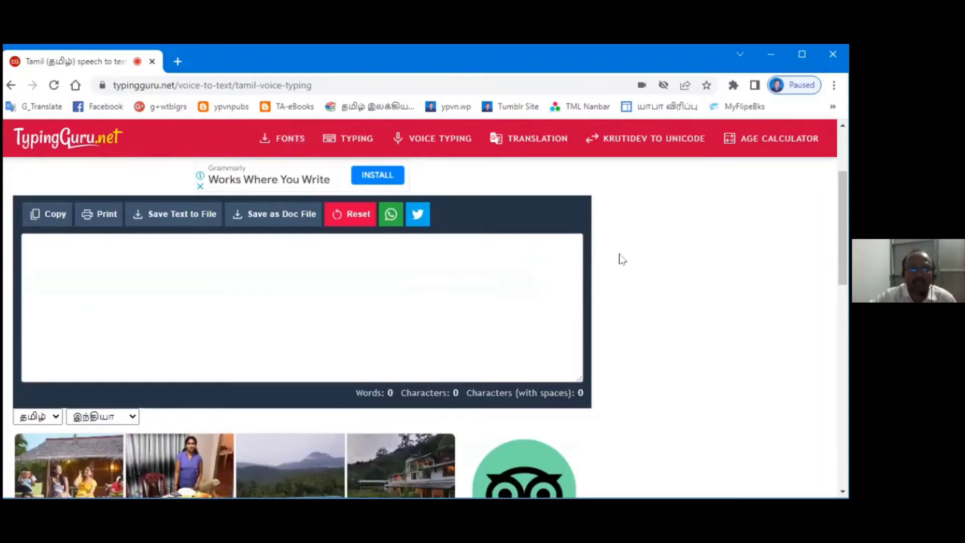
left_click(250, 276)
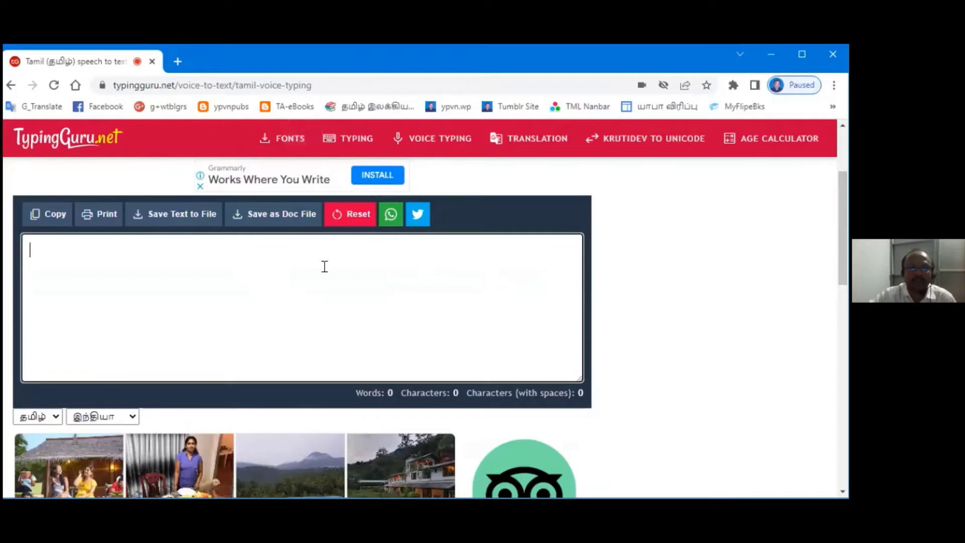
scroll(407, 269, "up", 2)
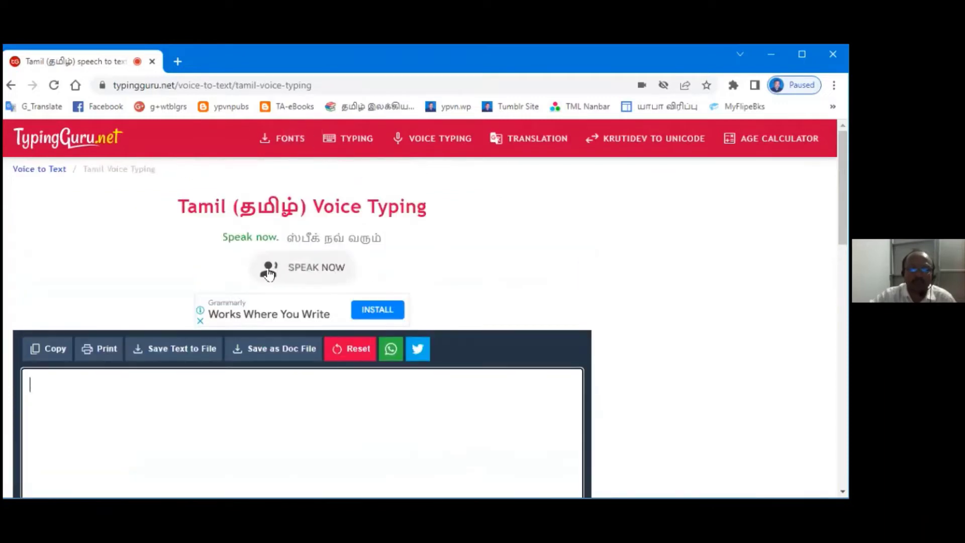
left_click(323, 276)
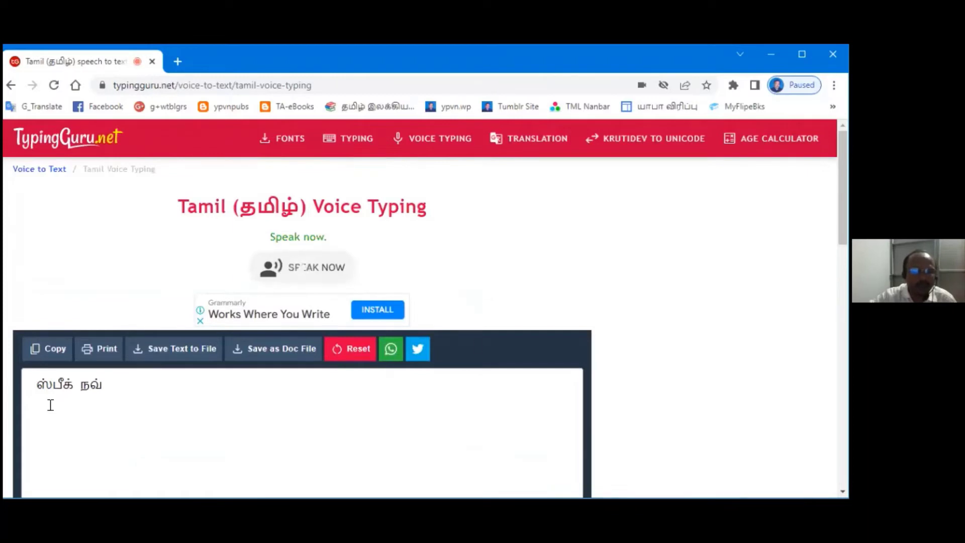
left_click(208, 384)
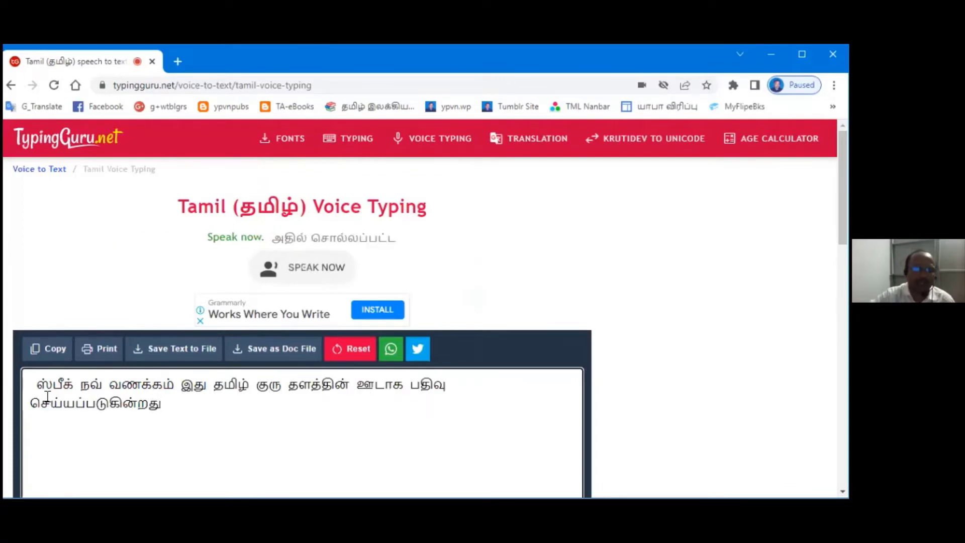
Try the WhatsApp and Twitter sharing options for the dictated text, and return to the voice typing page
left_click(390, 352)
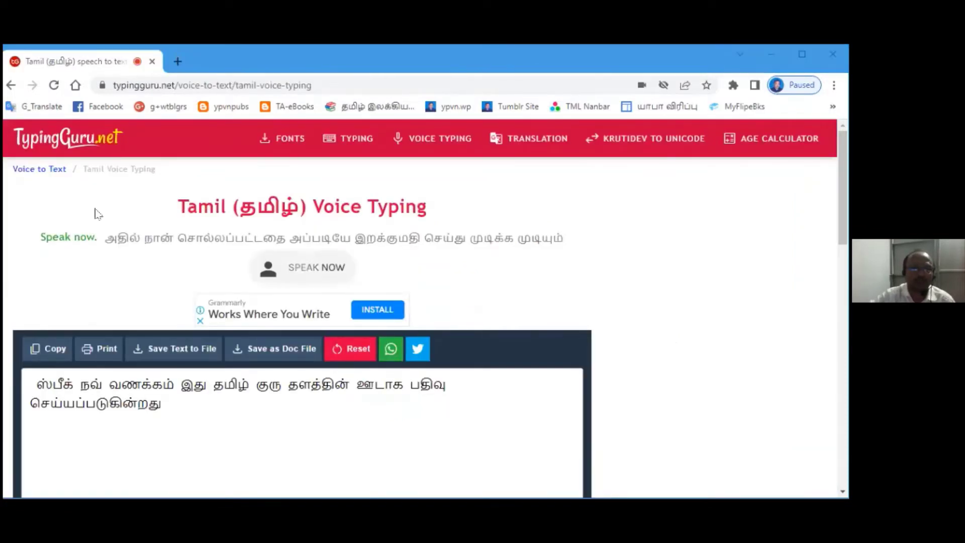
left_click(417, 348)
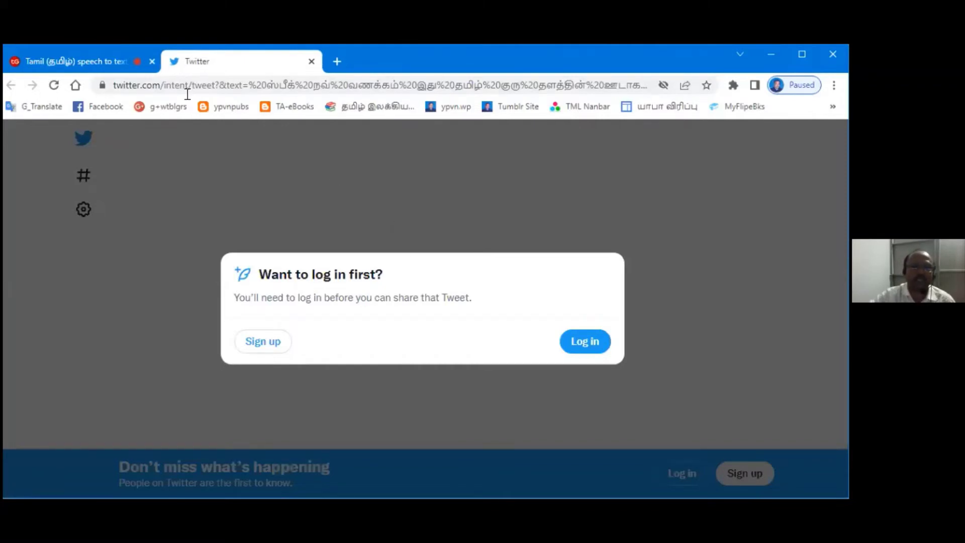
key("ctrl+w")
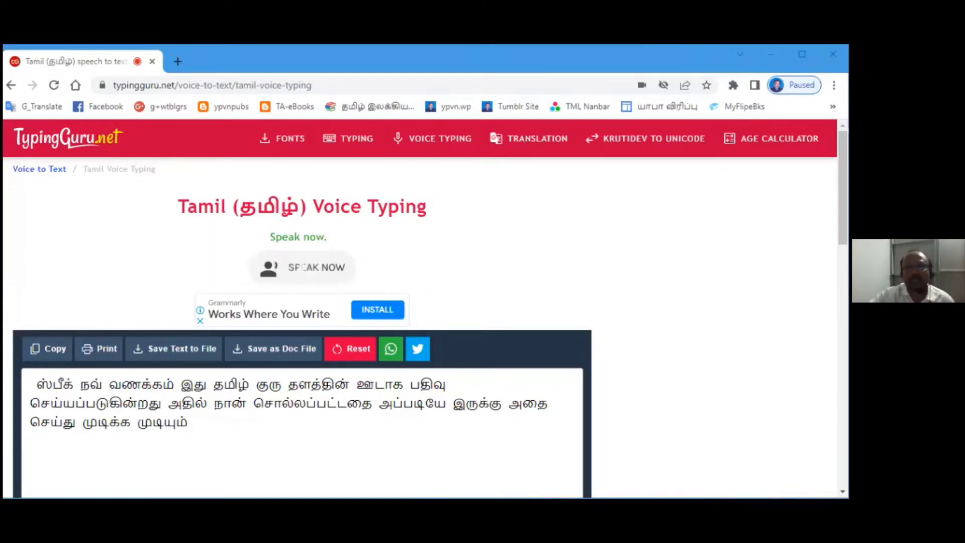
left_click(146, 218)
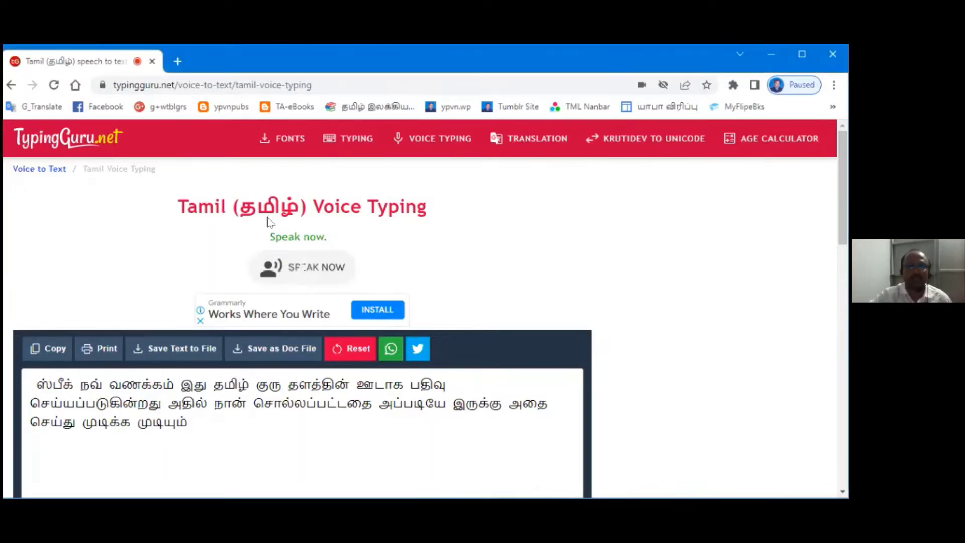
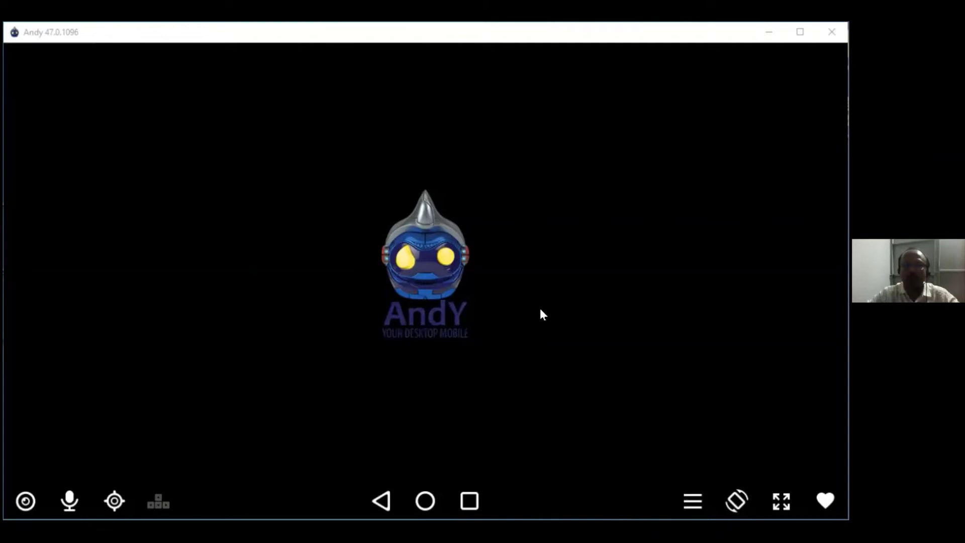
In the Andy Android emulator, open the Tamil Voice Typing app and dictate "வணக்கம்" into its text area
left_click(519, 273)
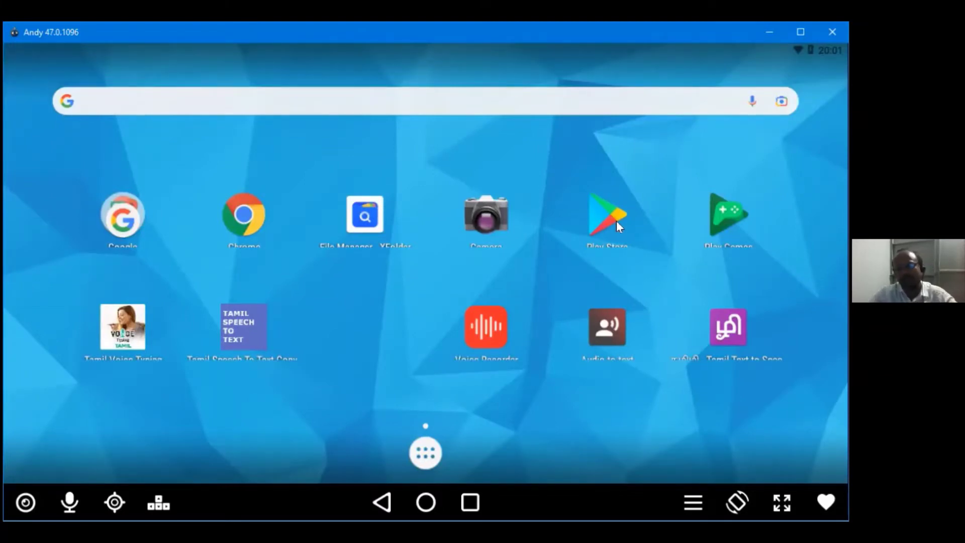
left_click(121, 334)
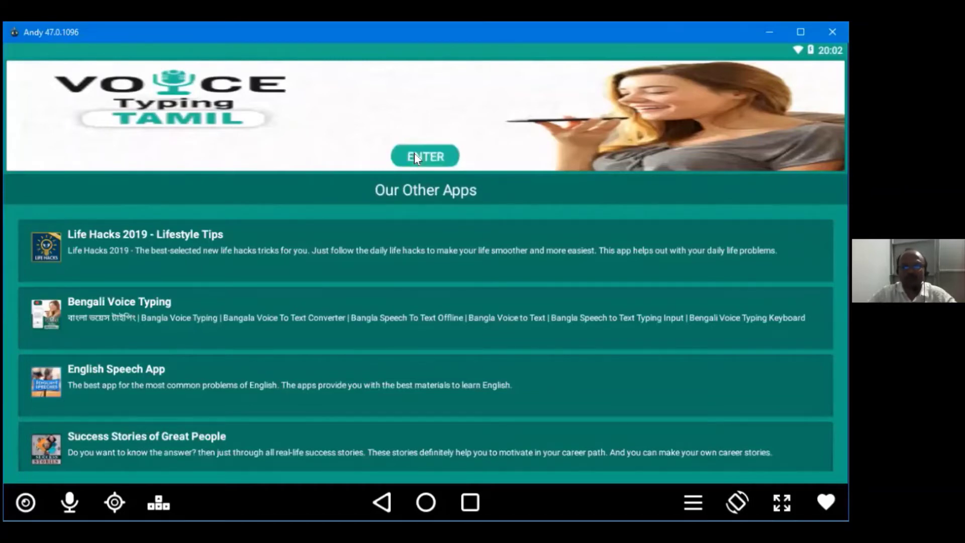
left_click(414, 154)
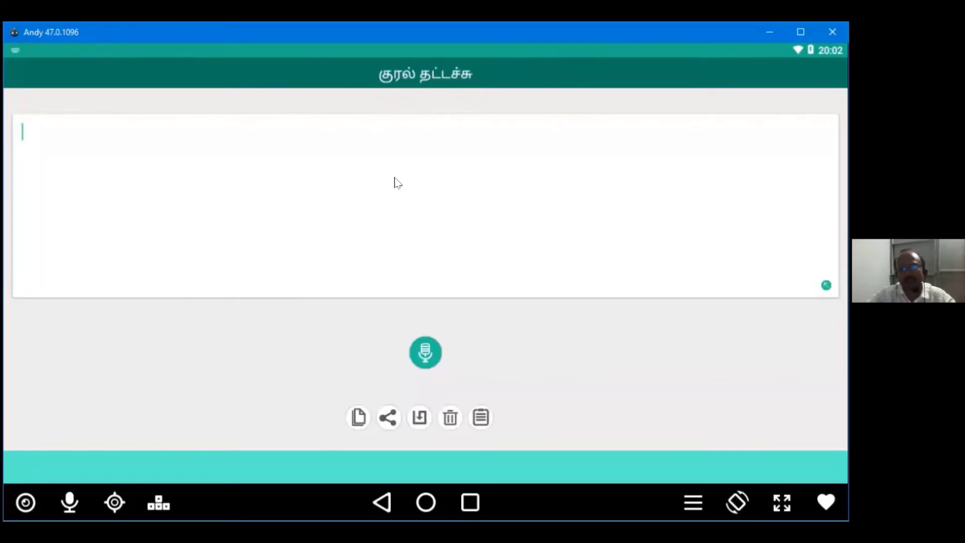
left_click(425, 353)
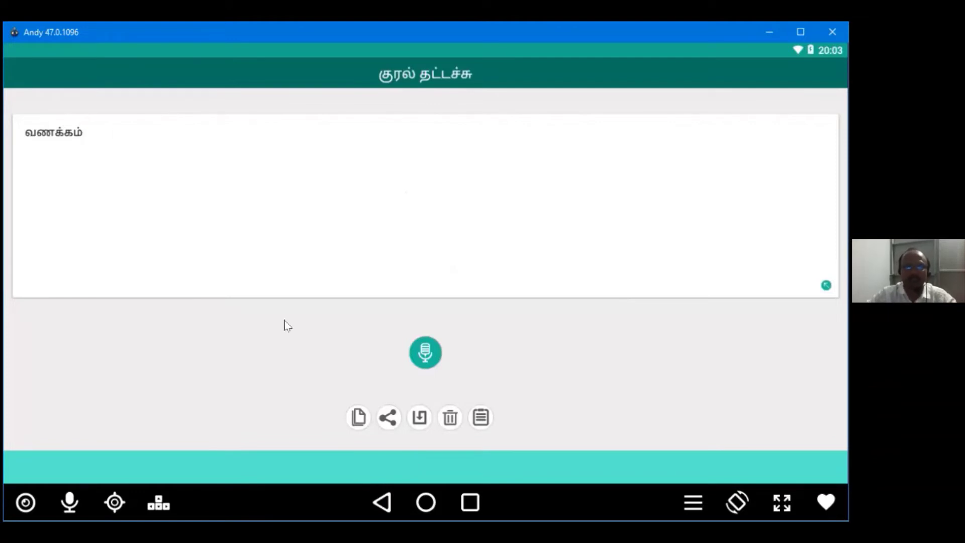
Exit the Tamil Voice Typing app and return to the Android home screen
key("Escape")
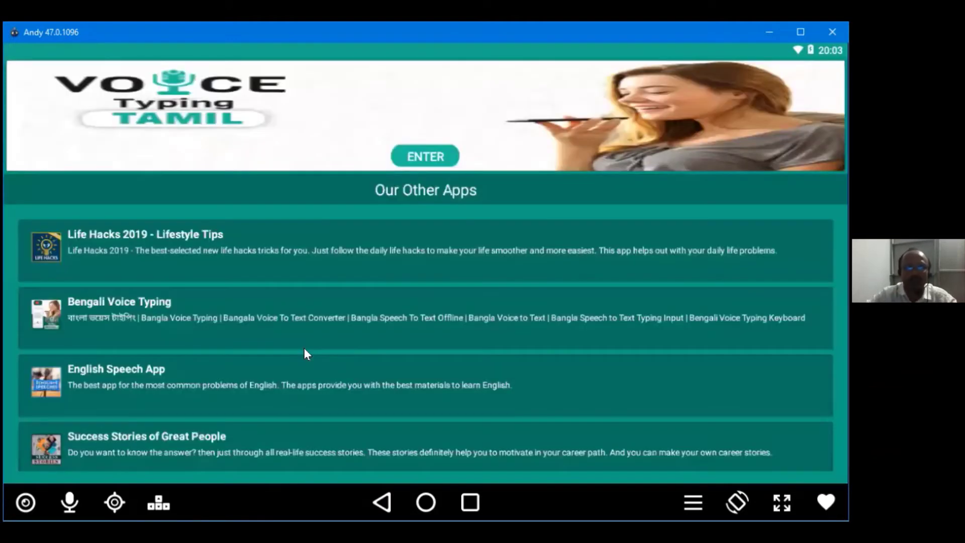
left_click(380, 500)
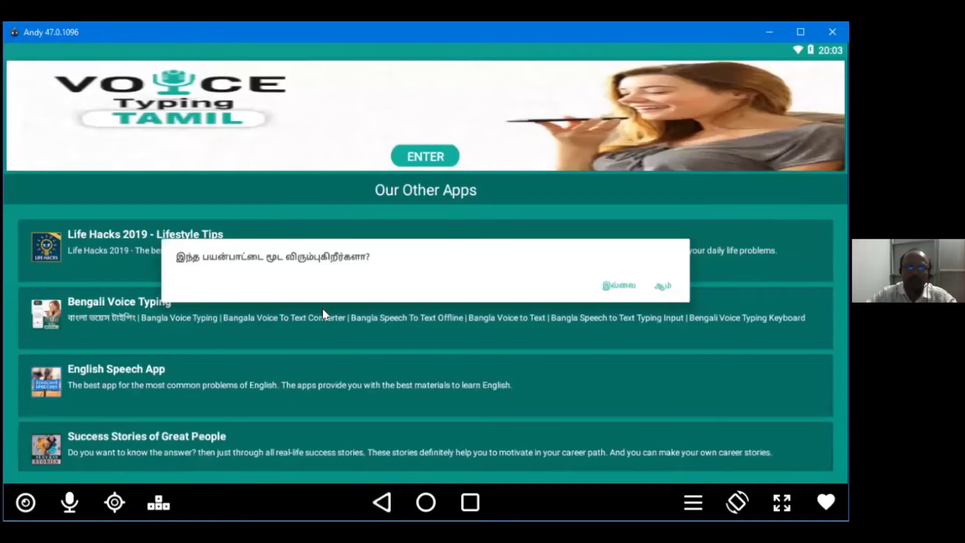
left_click(402, 377)
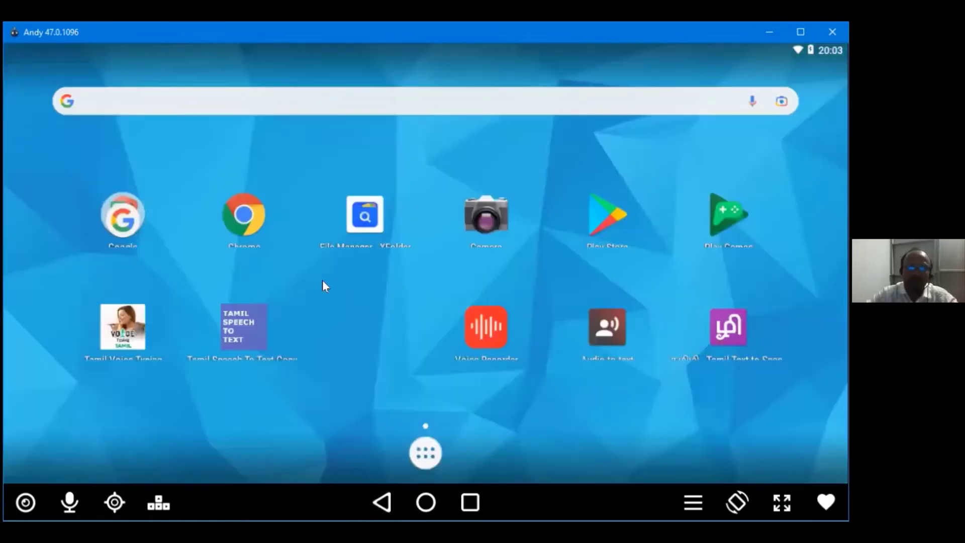
Open the Play Store from the Android home screen and search for "speech to text tamil"
left_click(606, 224)
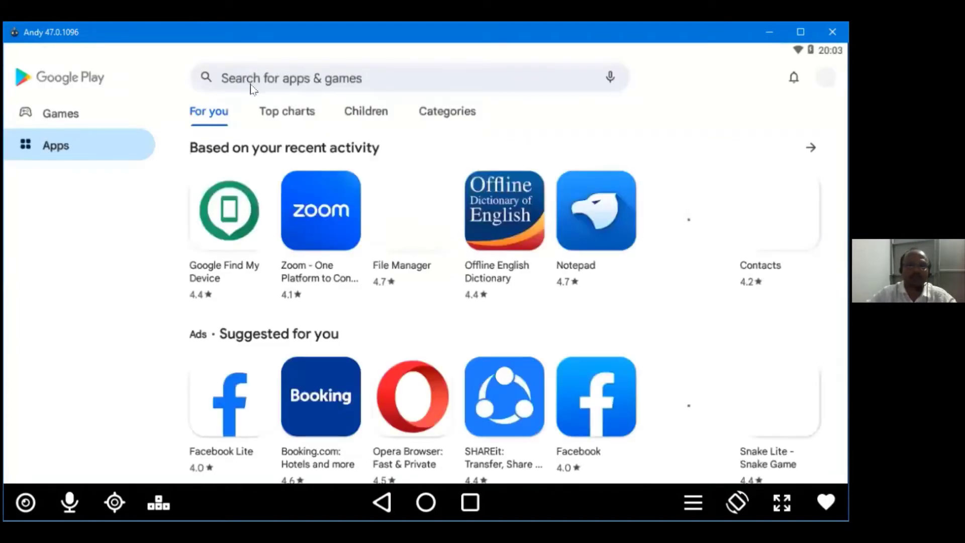
left_click(252, 86)
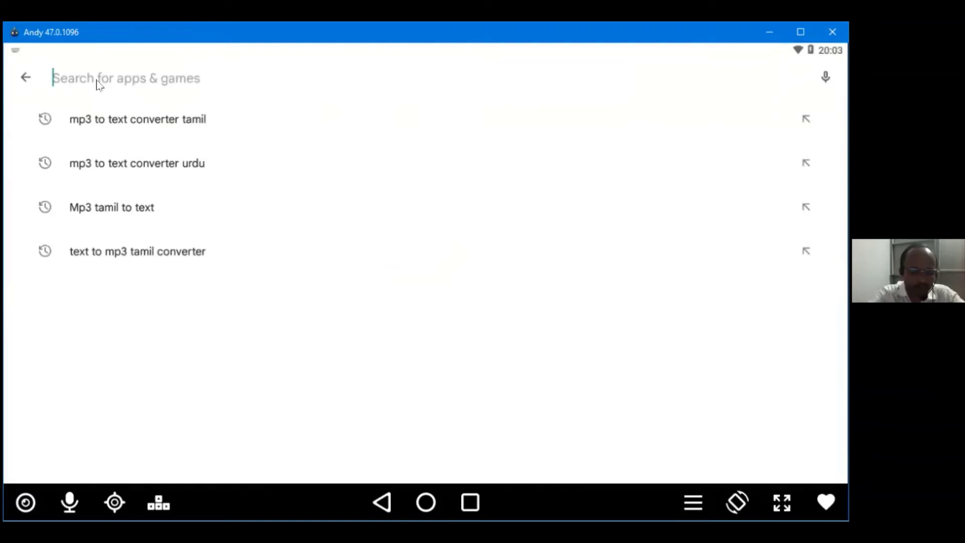
type("se")
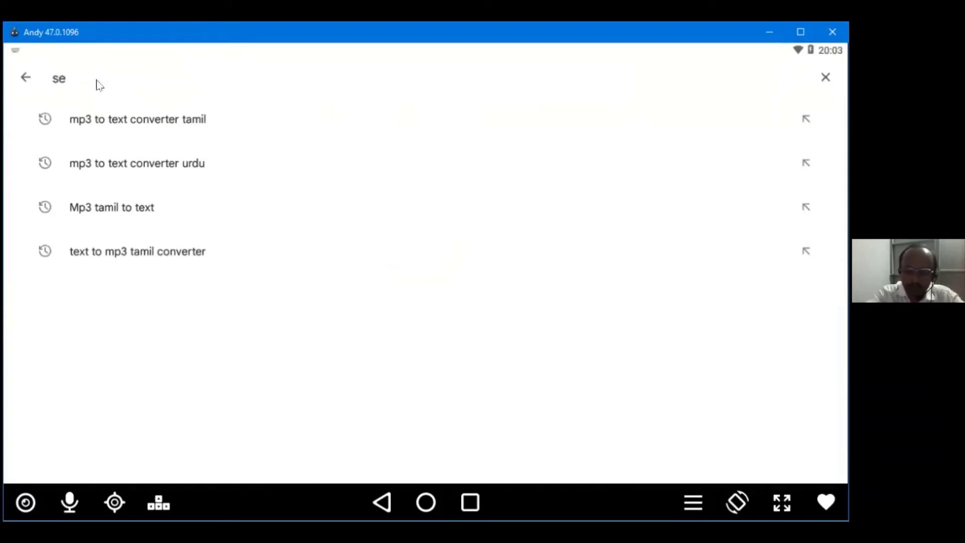
key("BackSpace")
type("pe")
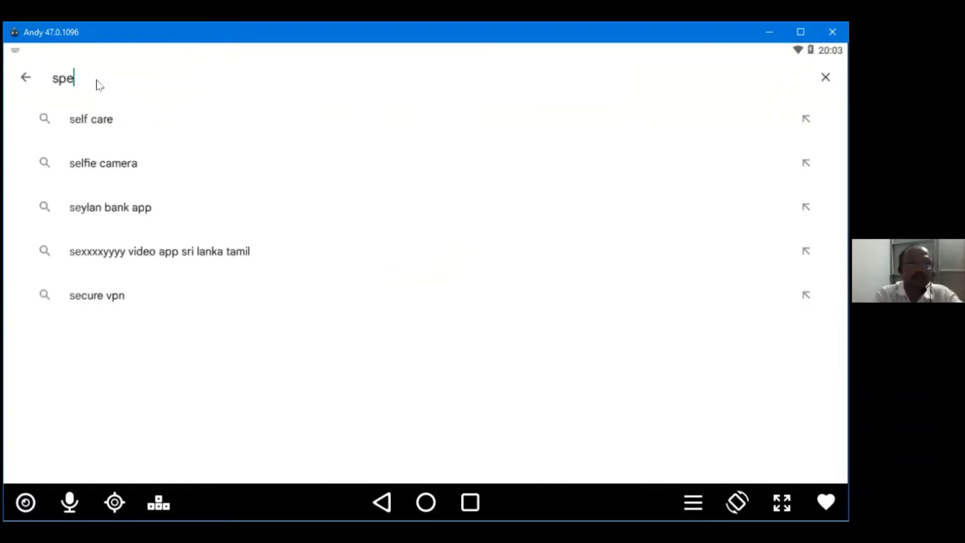
type("ach")
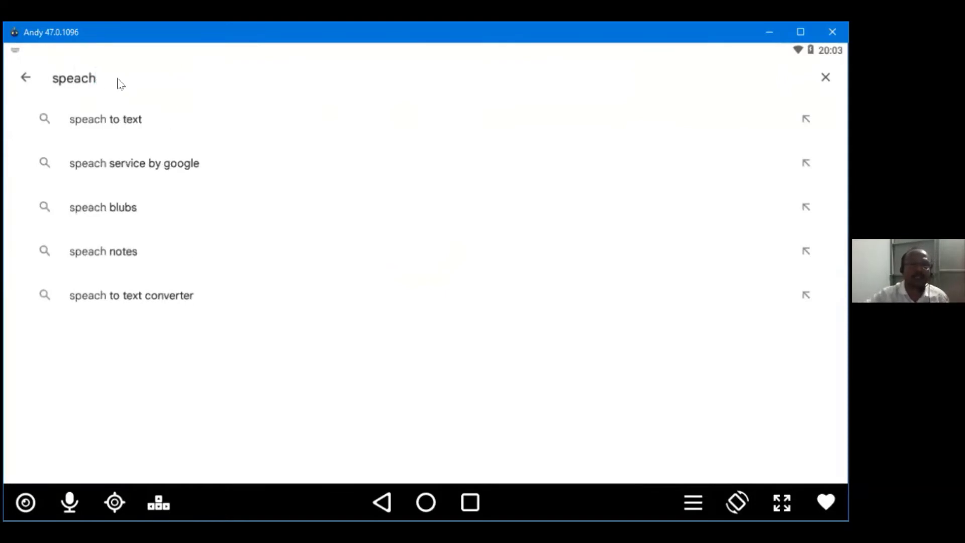
left_click(123, 106)
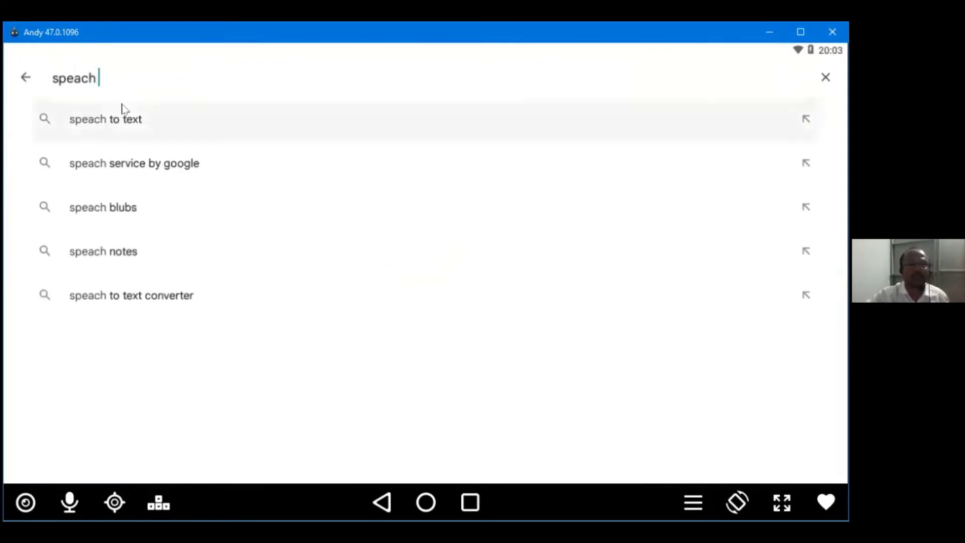
left_click(153, 85)
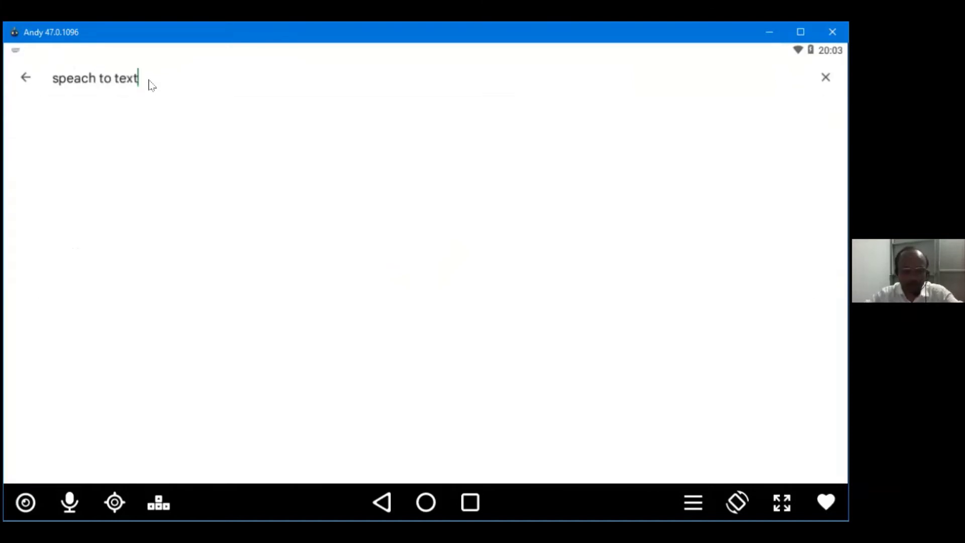
type("t")
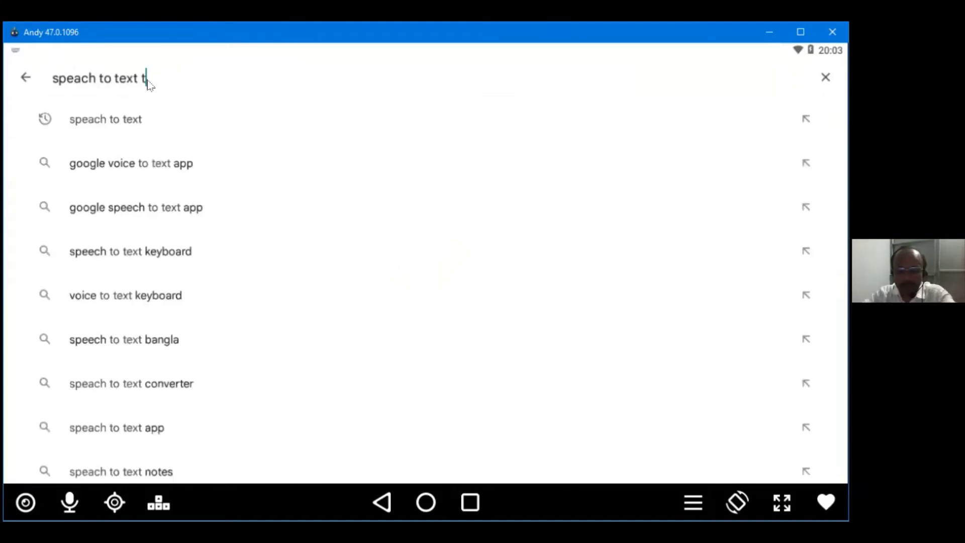
type("amil")
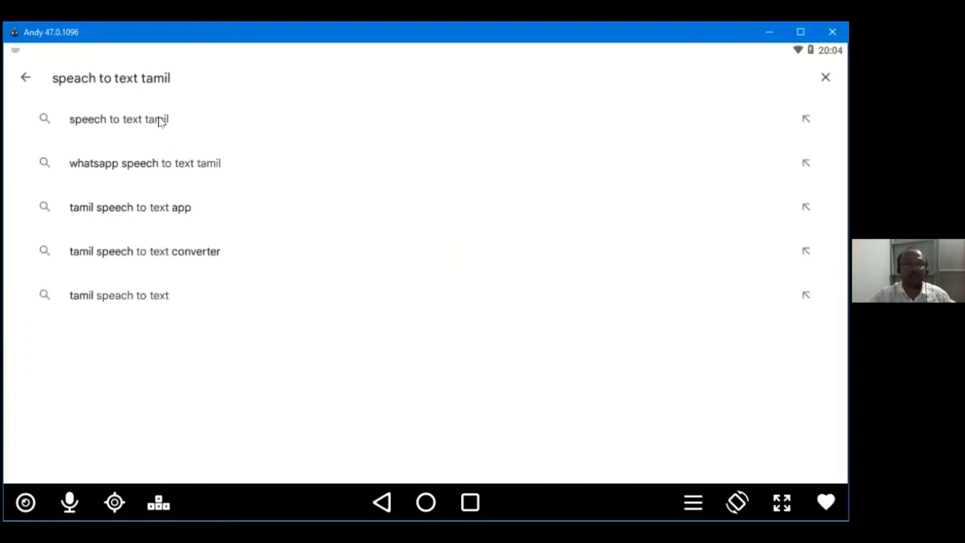
left_click(161, 121)
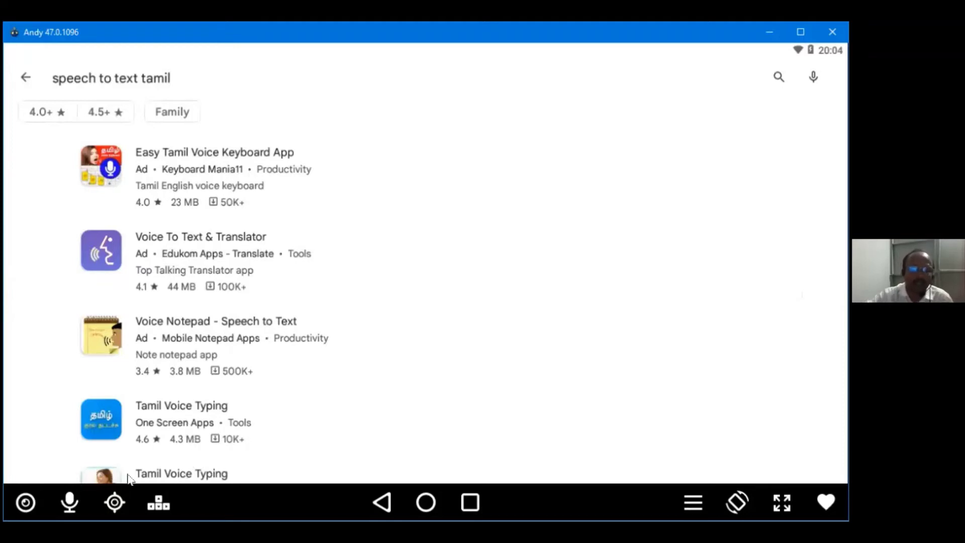
View the store page of Tamil Voice Typing by Solace Apps, and return to the Android home screen
left_click(150, 474)
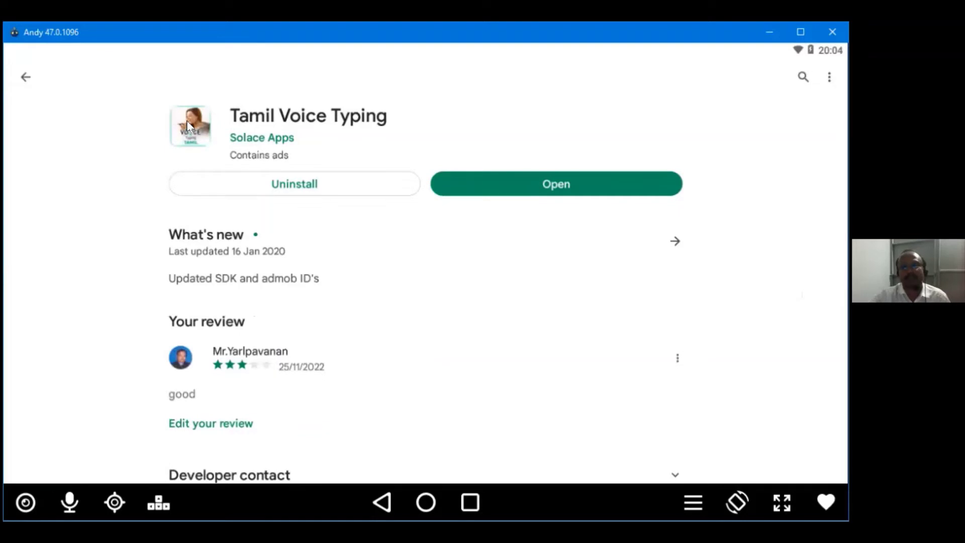
left_click(26, 79)
left_click(28, 81)
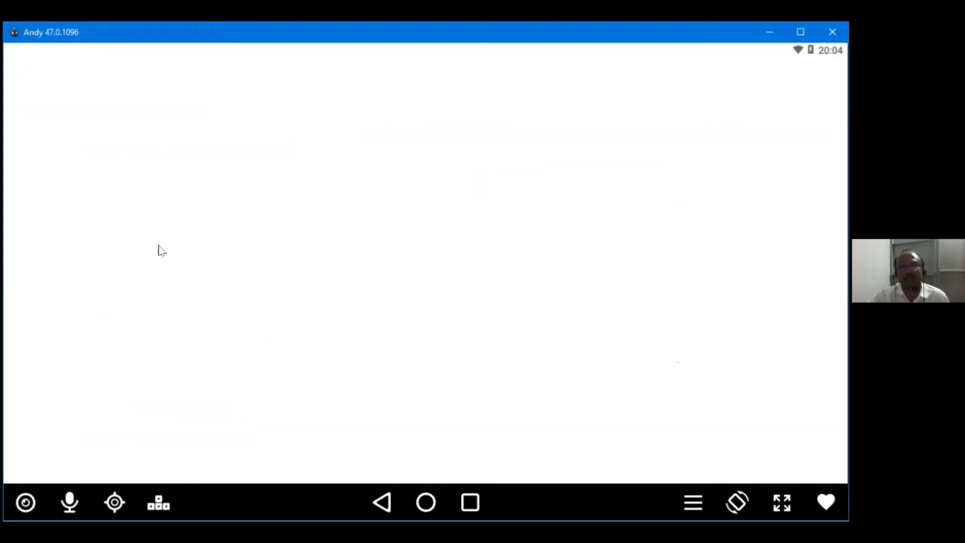
left_click(380, 502)
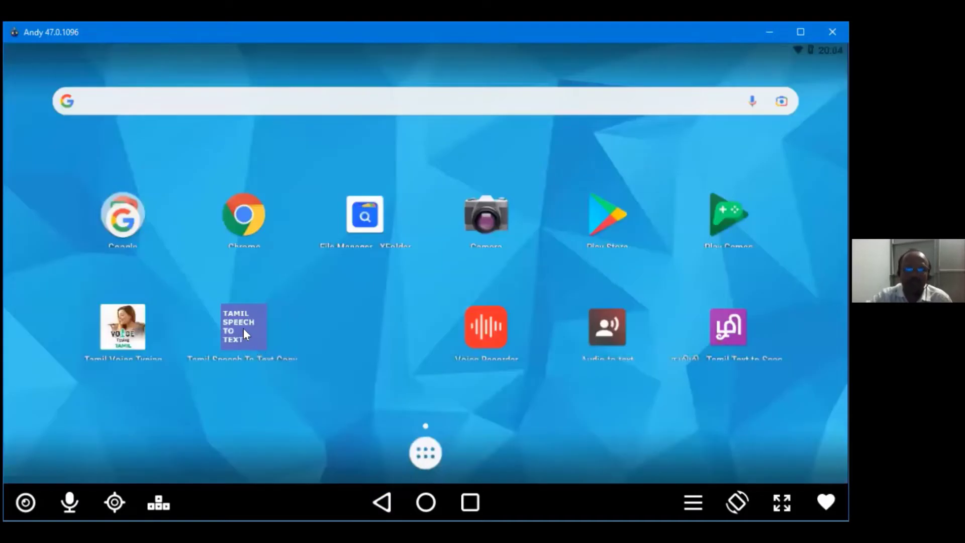
In Tamil Speech To Text Convertor, dictate "வணக்கம் தட்டச்சு செய்யும் நுட்பம்" and save the text
left_click(243, 331)
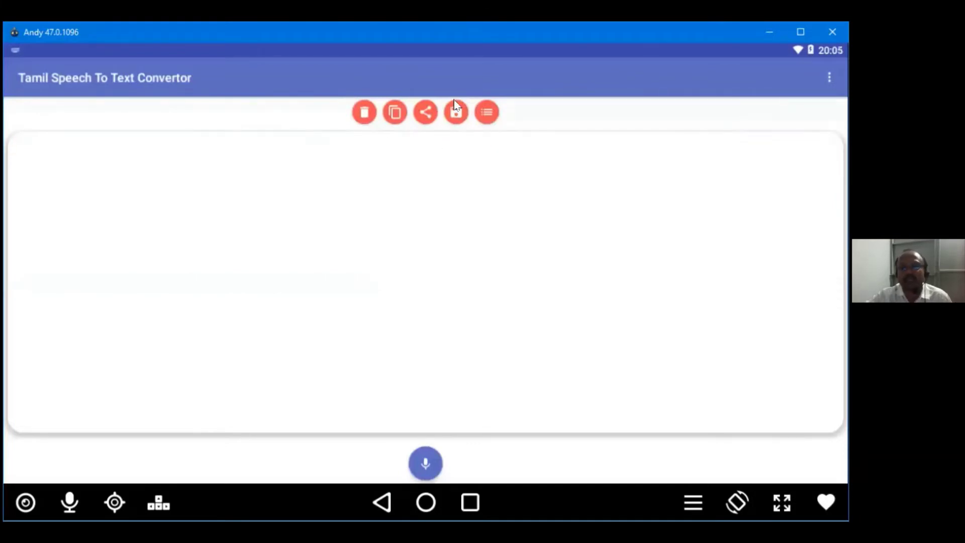
left_click(423, 462)
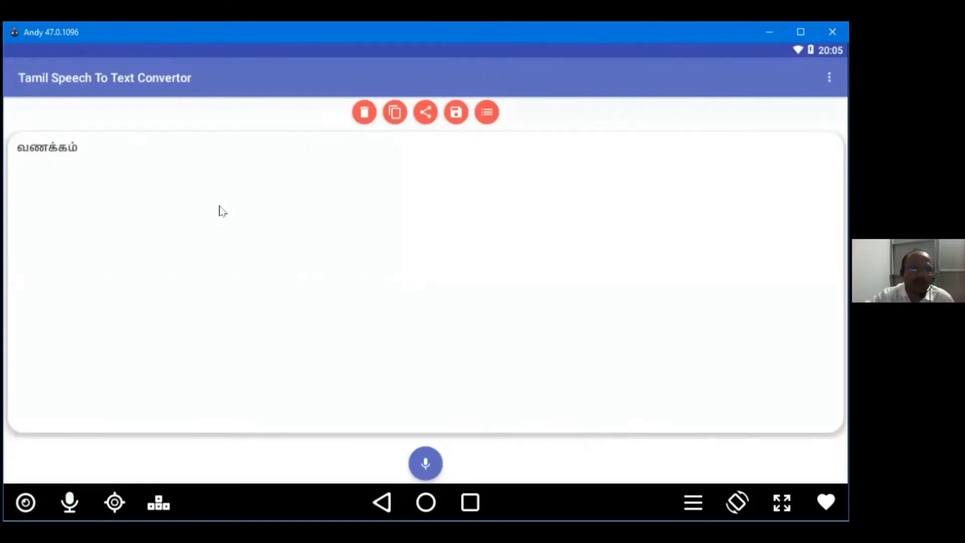
left_click(92, 151)
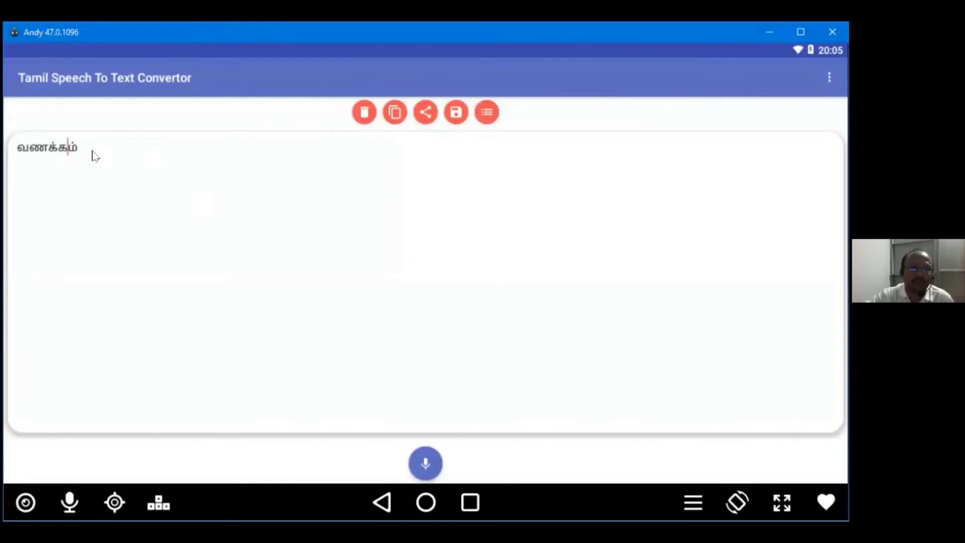
left_click(143, 168)
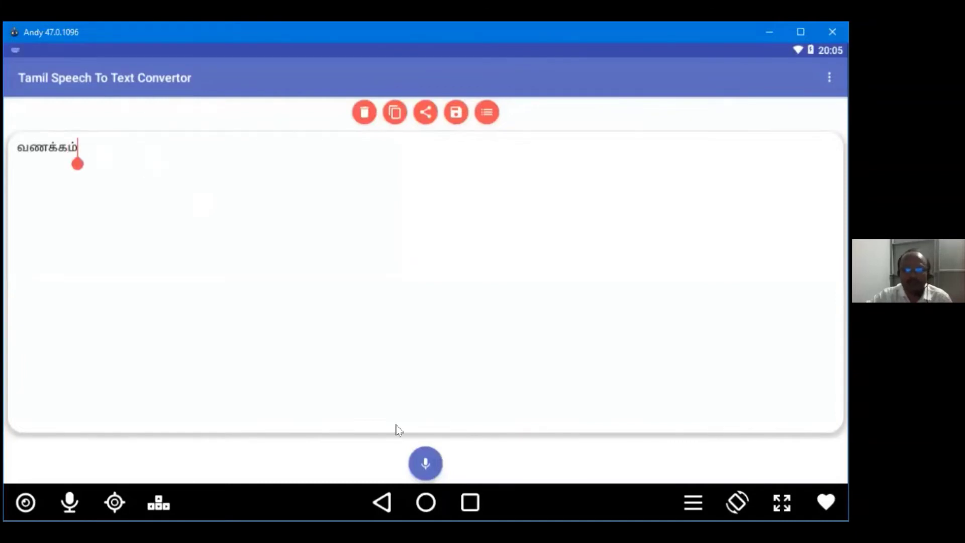
left_click(418, 465)
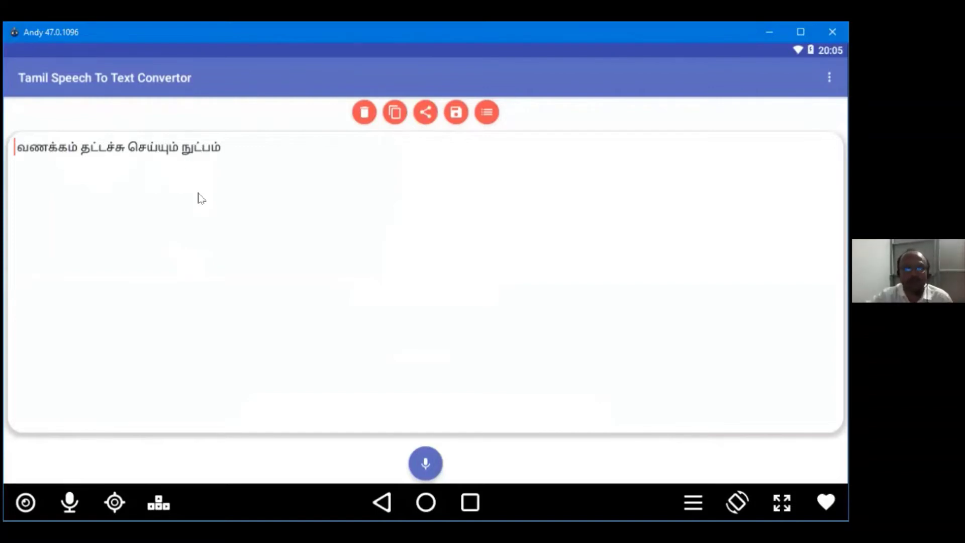
left_click(456, 112)
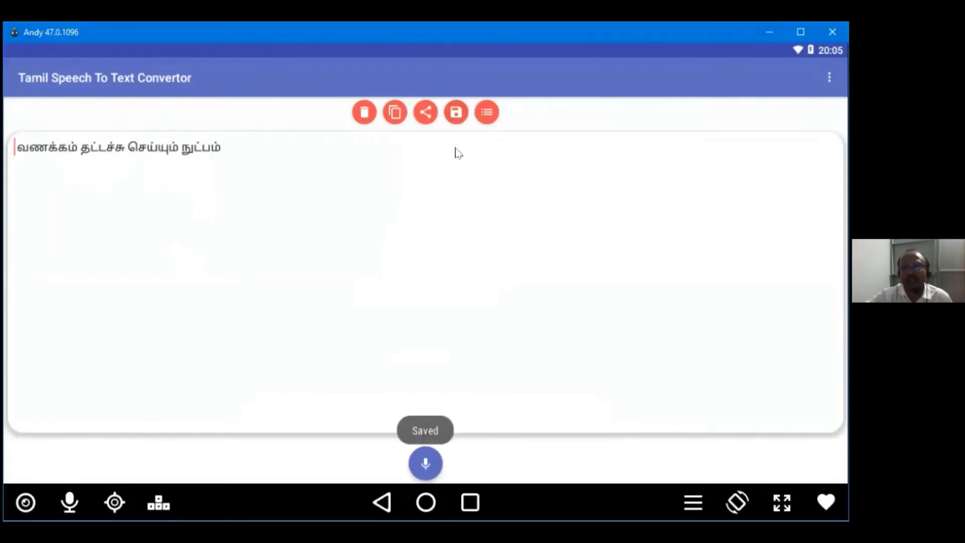
Reopen the text from the saved speeches, append the dictation "இதை மீளவும் திருத்த முடியும்", and return to the home screen
left_click(487, 114)
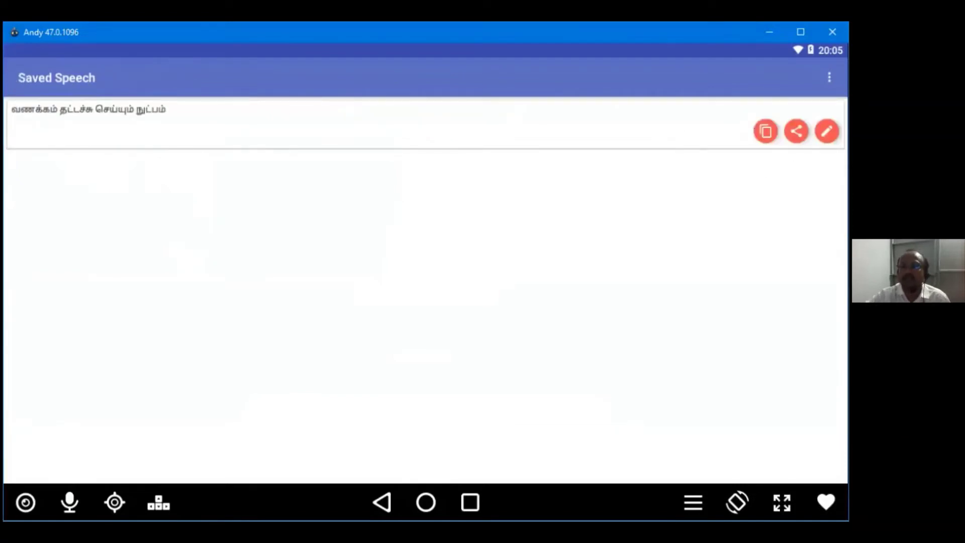
key("Escape")
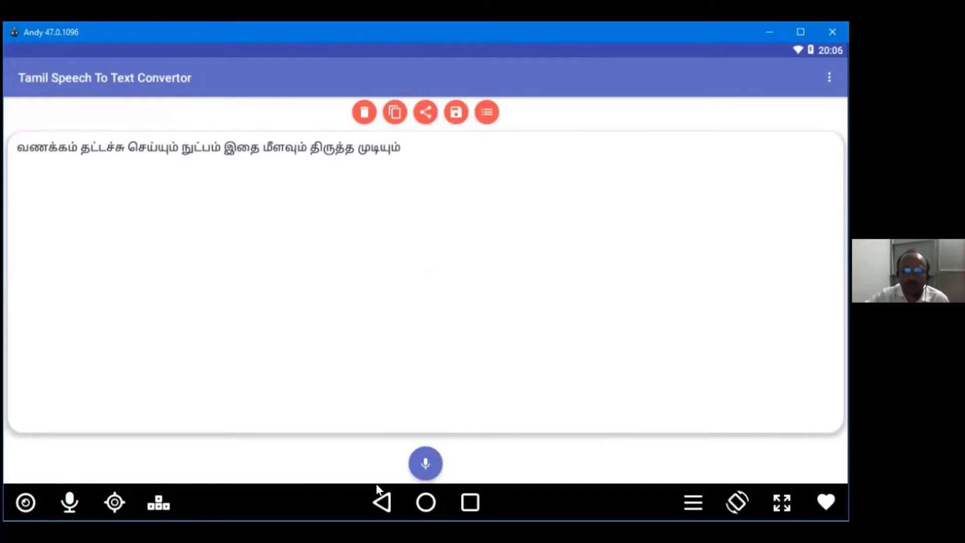
left_click(384, 500)
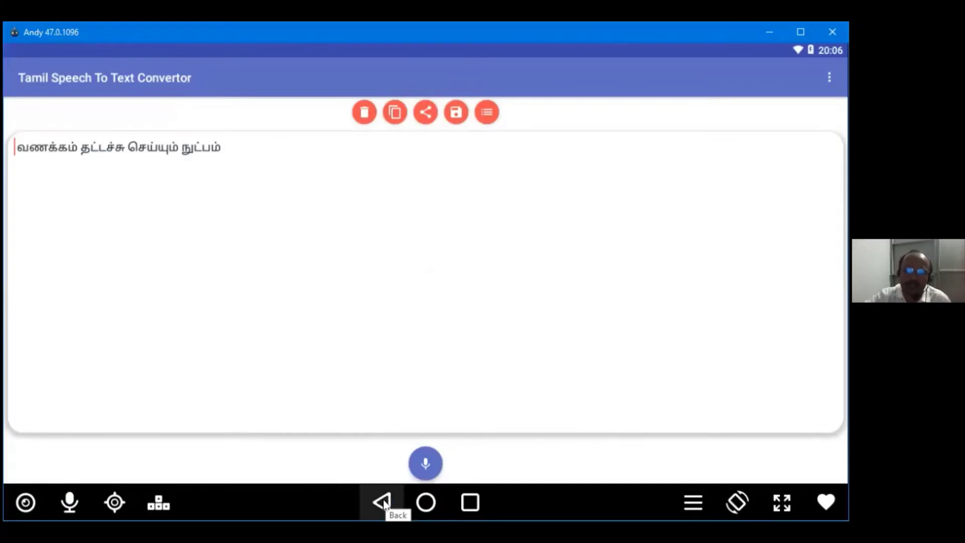
left_click(383, 501)
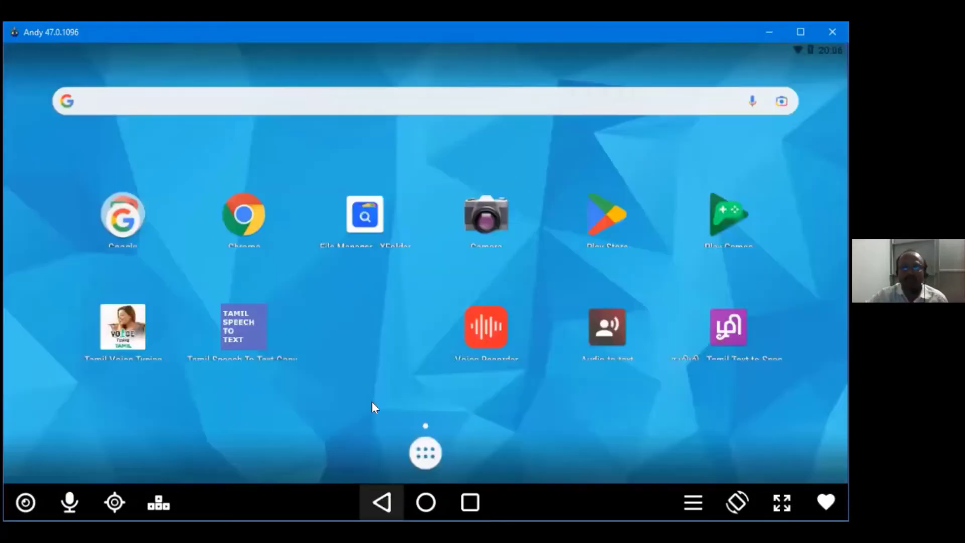
left_click(729, 329)
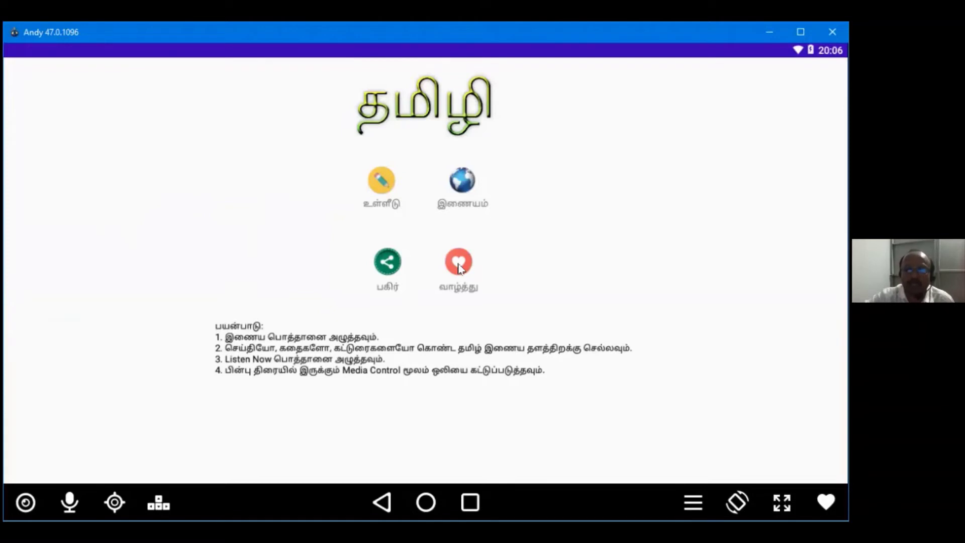
left_click(382, 182)
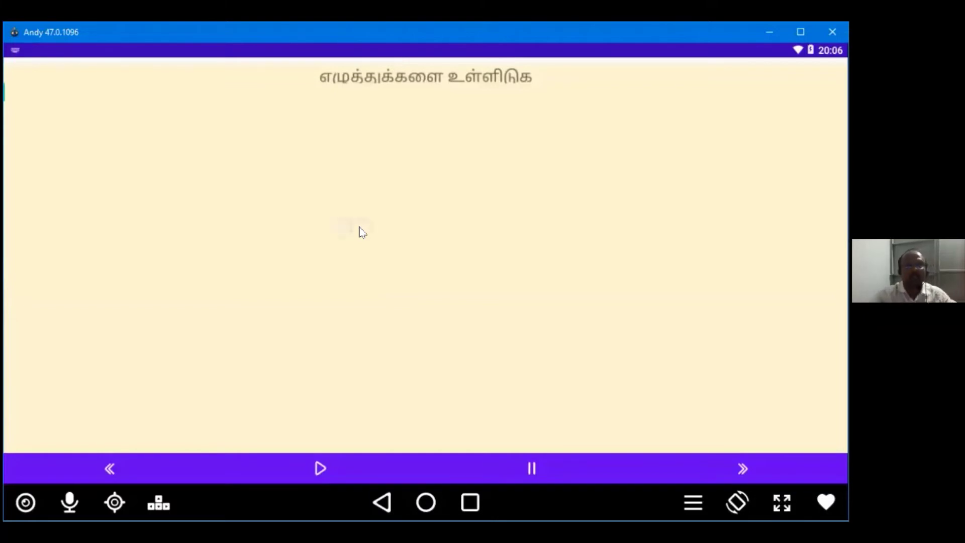
type("https://www.typingguru.net/voice-to-text/tamil-voice-typing")
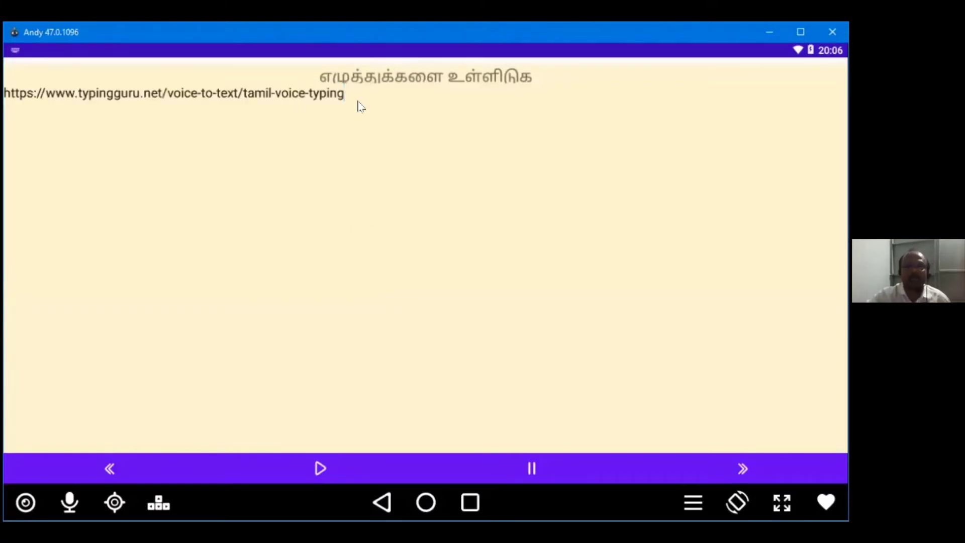
left_click(12, 96)
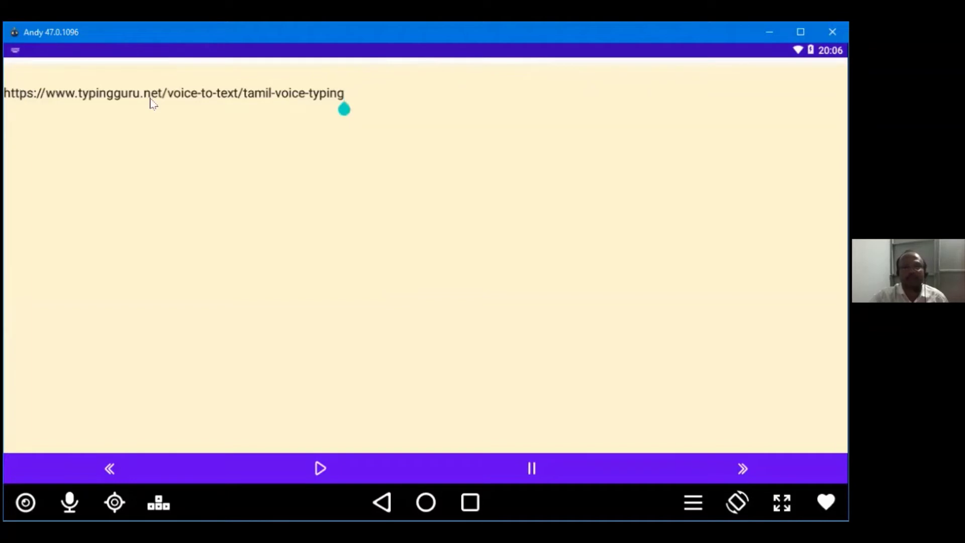
left_click(348, 95)
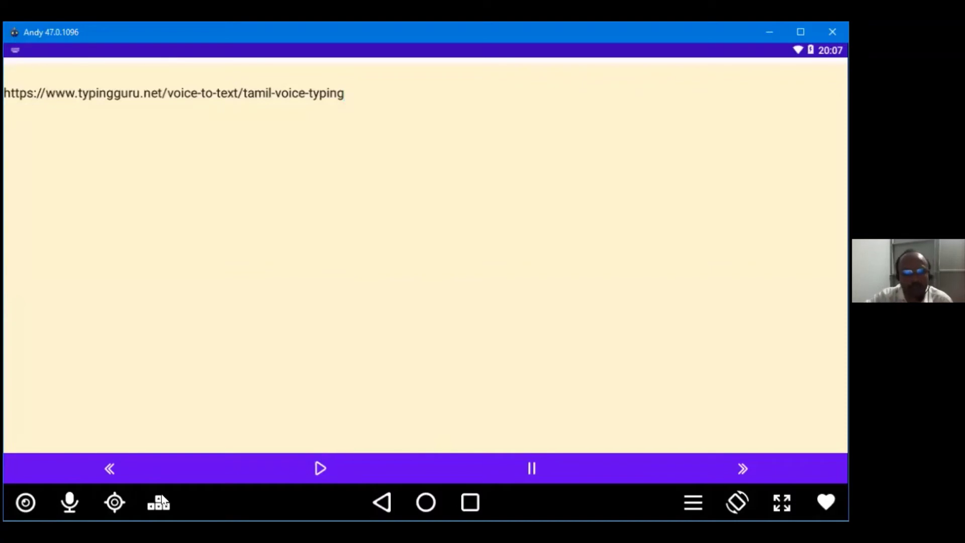
left_click(382, 506)
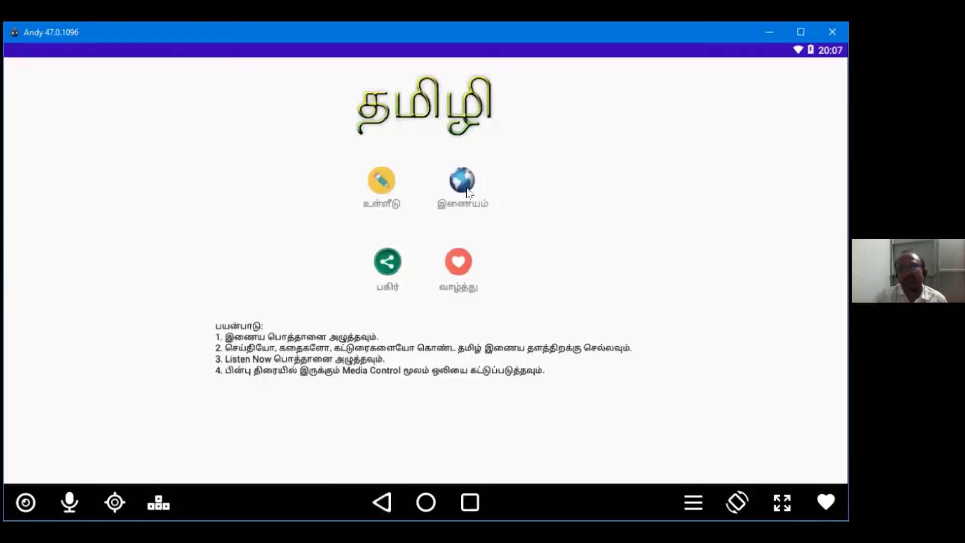
Open the தமிழி app's web browser and replace the Google address with "ypvnpubs.blogspot.com" to load the blog
left_click(463, 188)
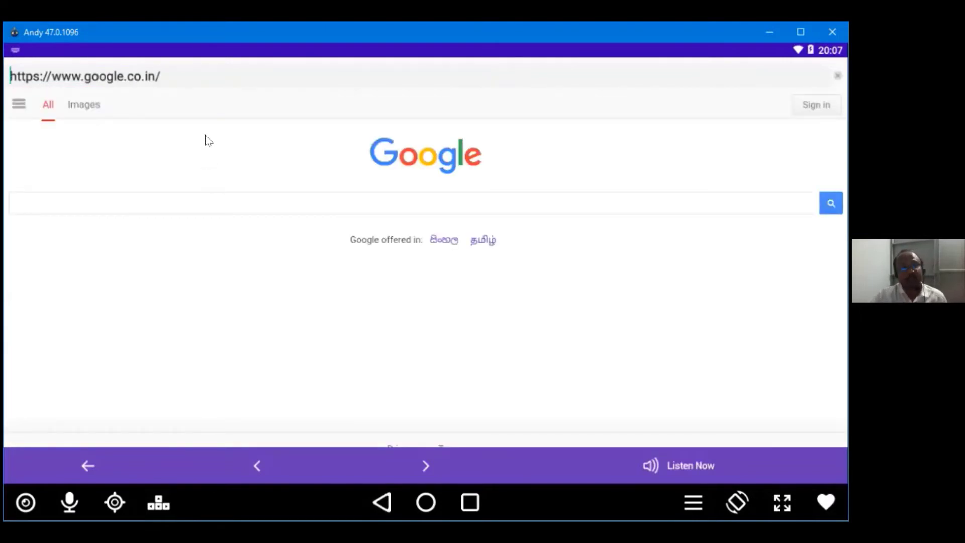
left_click(153, 87)
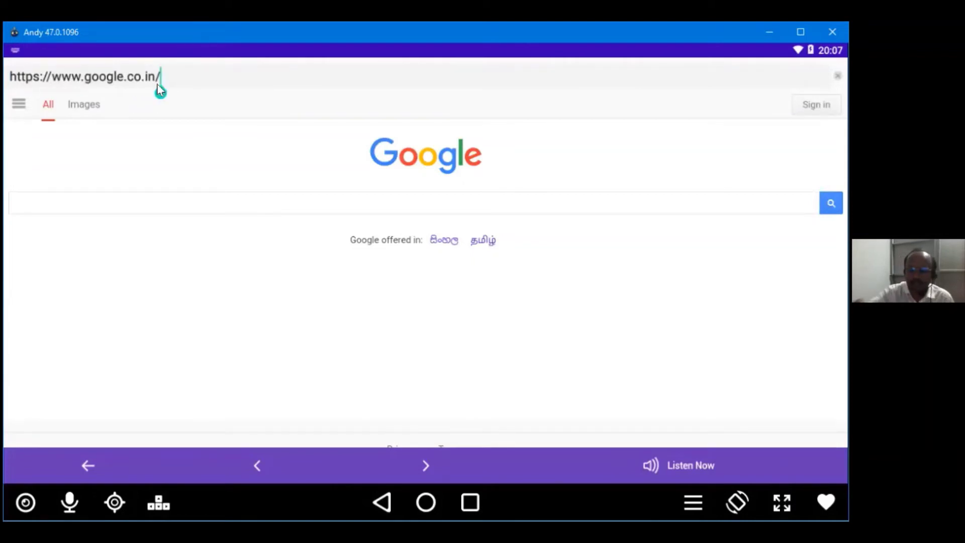
key("BackSpace")
key("BackSpace")
key("BackSpace")
key("BackSpace")
key("BackSpace")
key("BackSpace")
key("BackSpace")
key("BackSpace")
key("BackSpace")
key("BackSpace")
key("BackSpace")
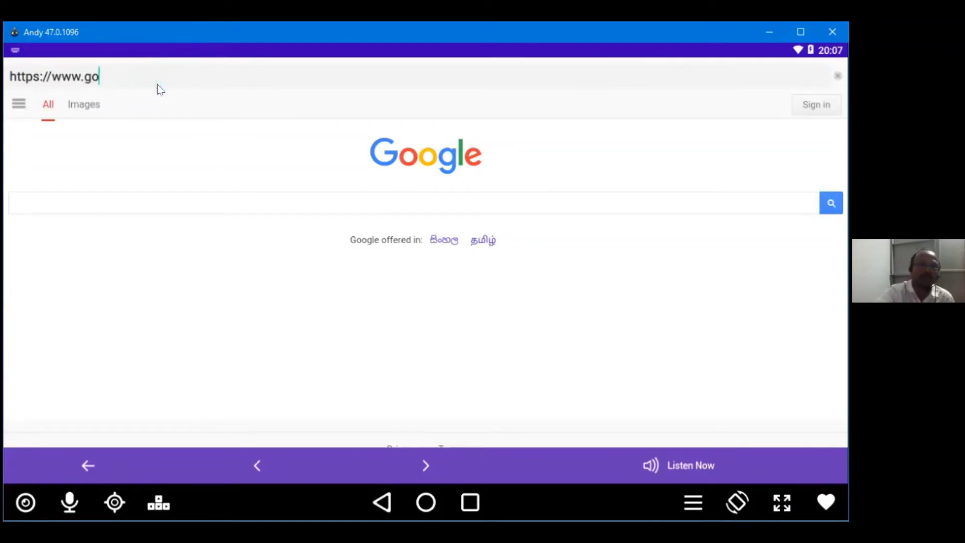
key("BackSpace")
key("BackSpace")
key("BackSpace")
key("BackSpace")
key("BackSpace")
key("BackSpace")
key("BackSpace")
key("BackSpace")
key("BackSpace")
key("BackSpace")
key("BackSpace")
key("BackSpace")
key("BackSpace")
key("BackSpace")
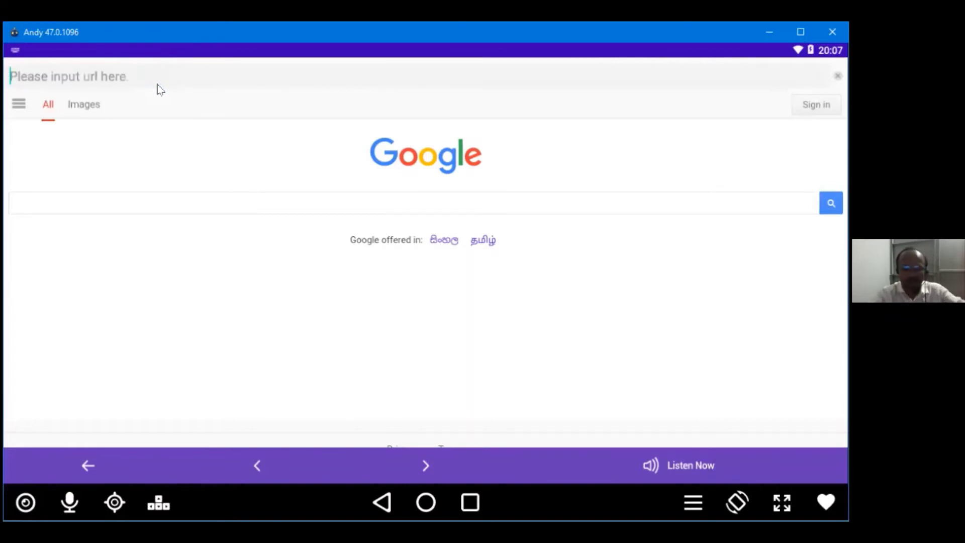
type("y")
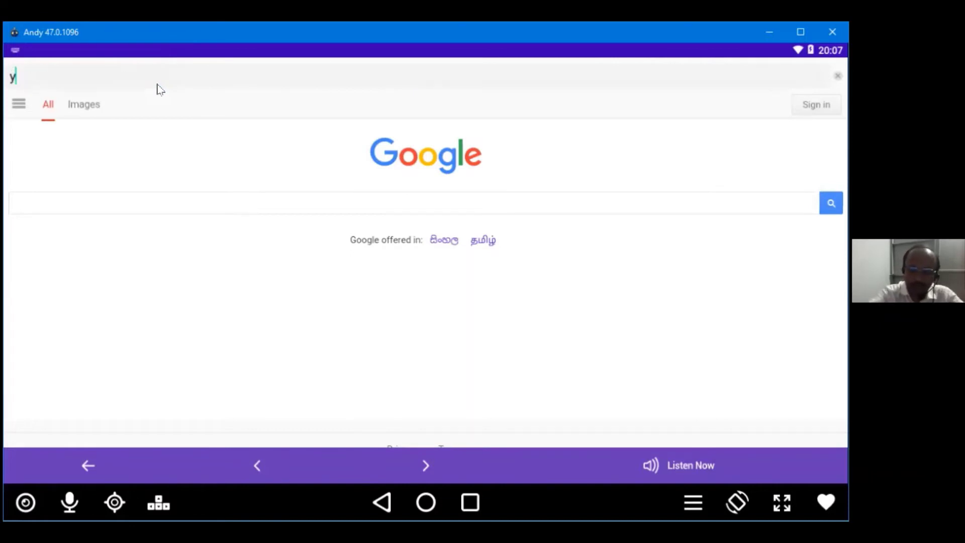
type("pvnp")
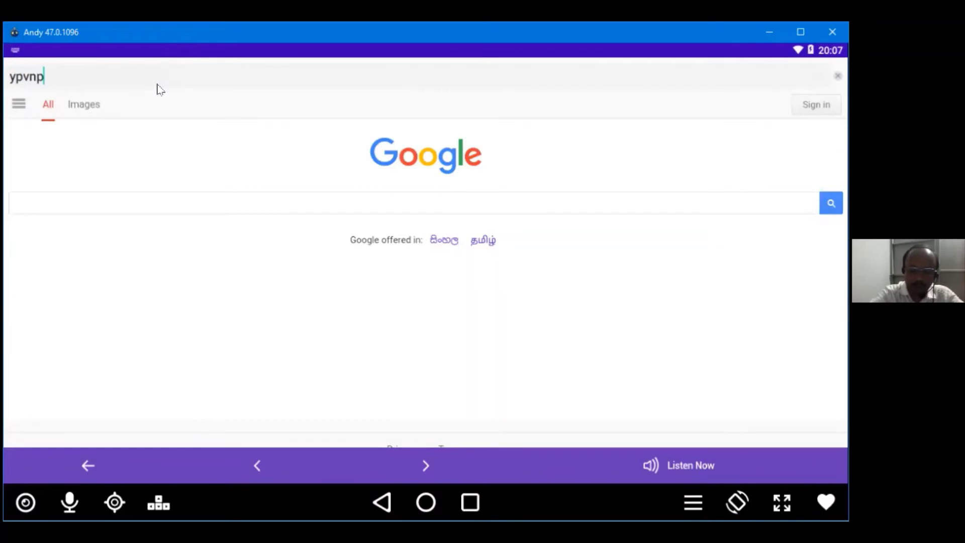
type("ubs")
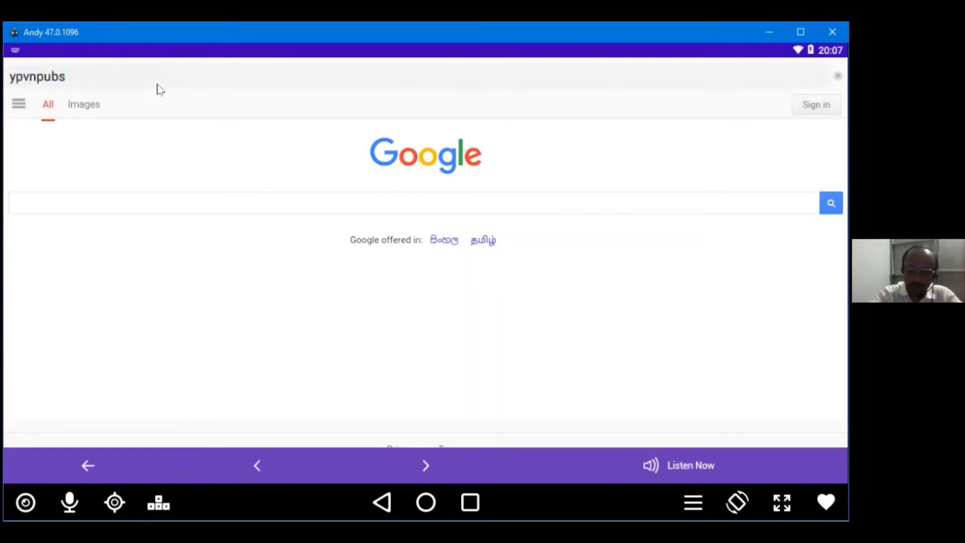
type(".bl")
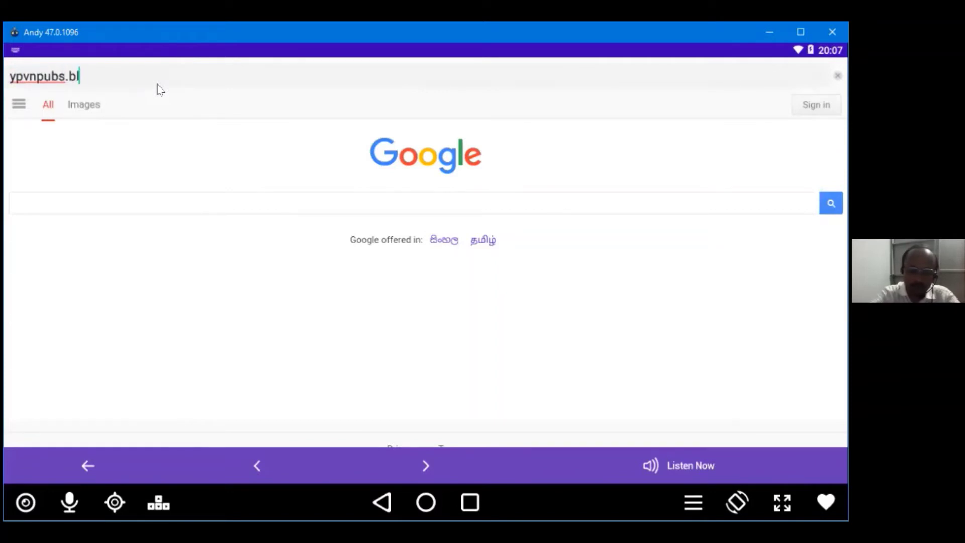
type("ogspo")
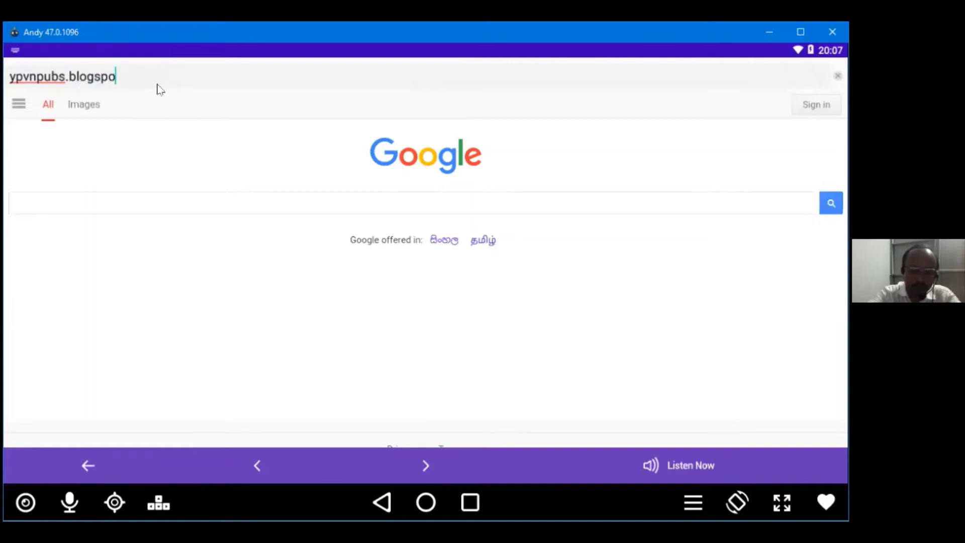
type("t.c")
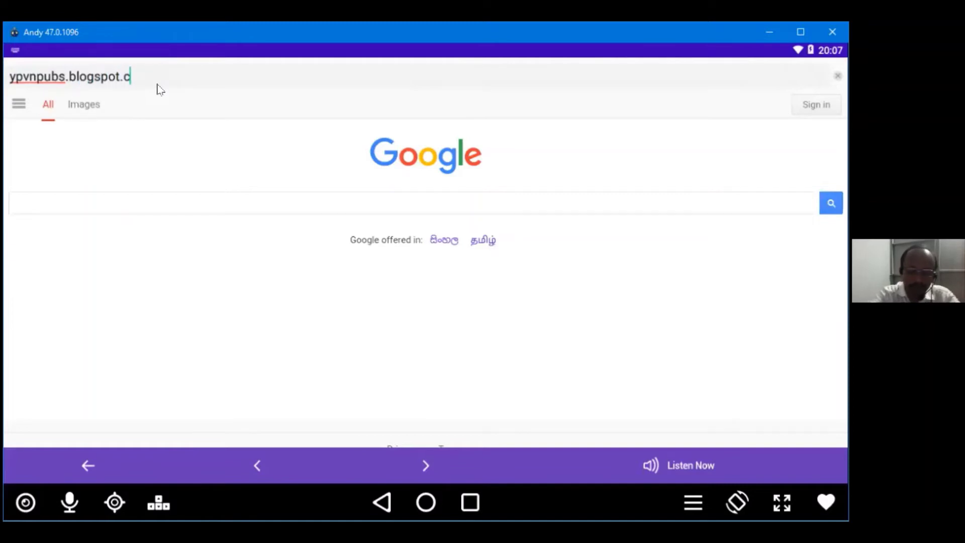
type("om")
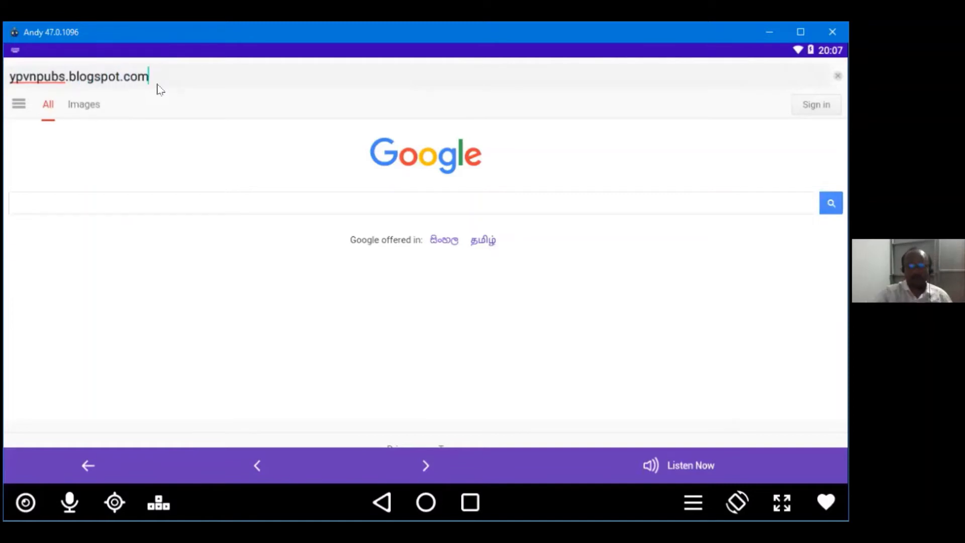
key("Return")
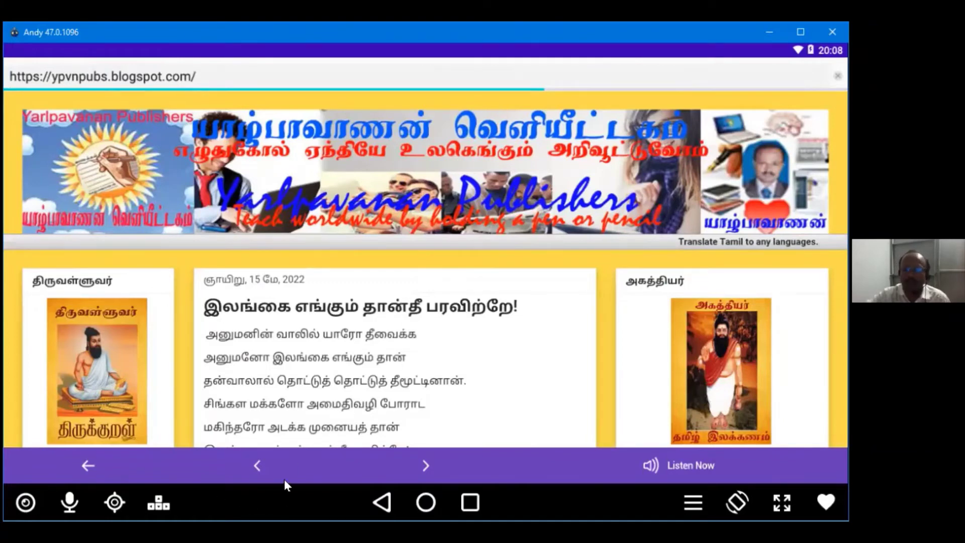
Have the blog page read aloud with Listen Now, then pause, rewind and restart the playback
left_click(679, 464)
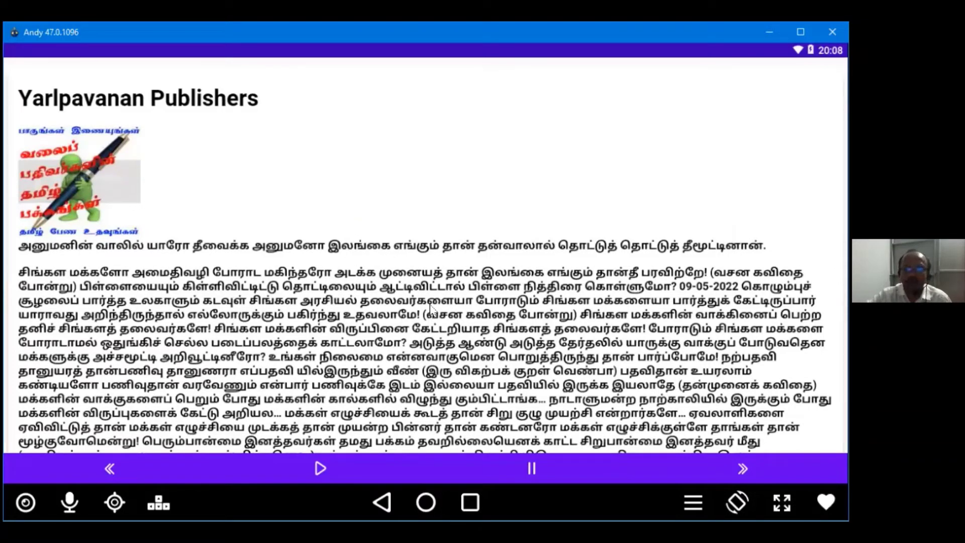
left_click(329, 459)
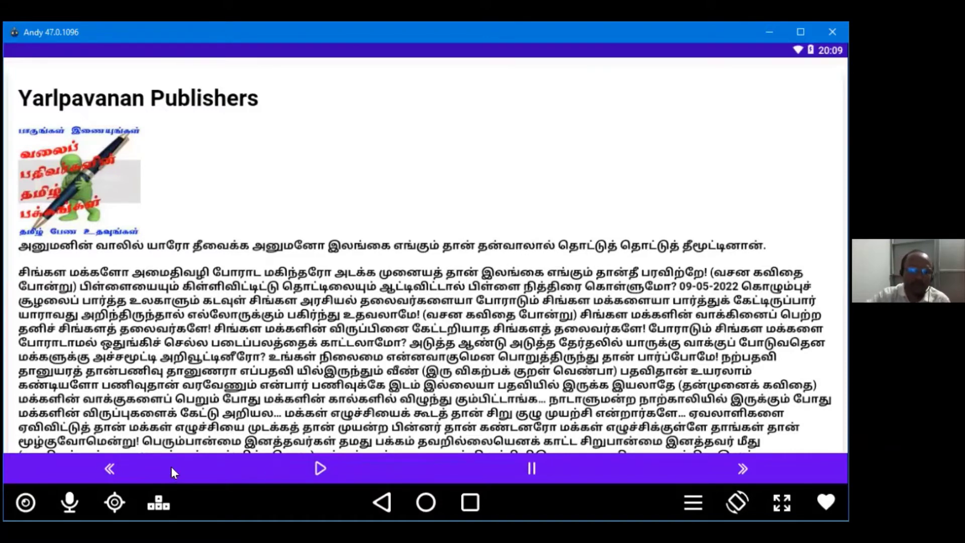
left_click(531, 469)
left_click(110, 468)
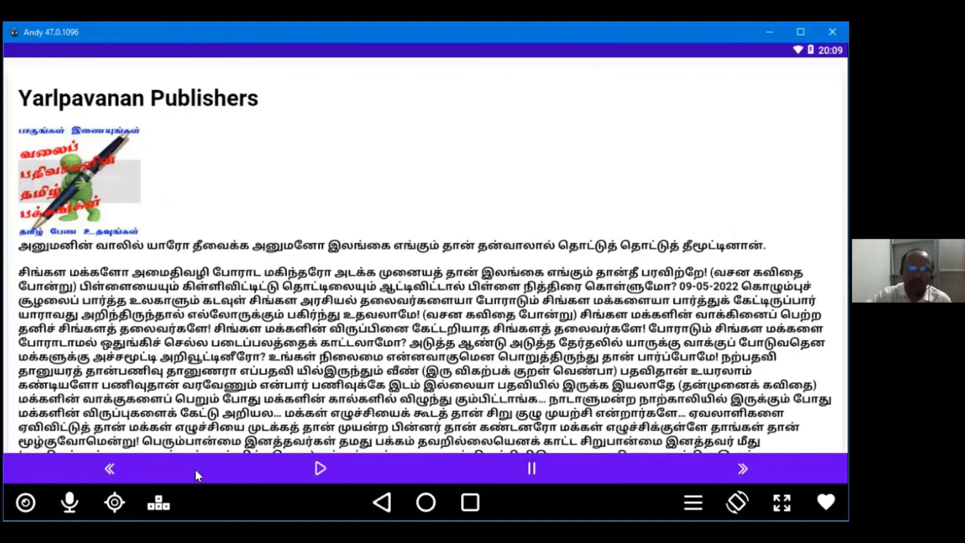
left_click(111, 467)
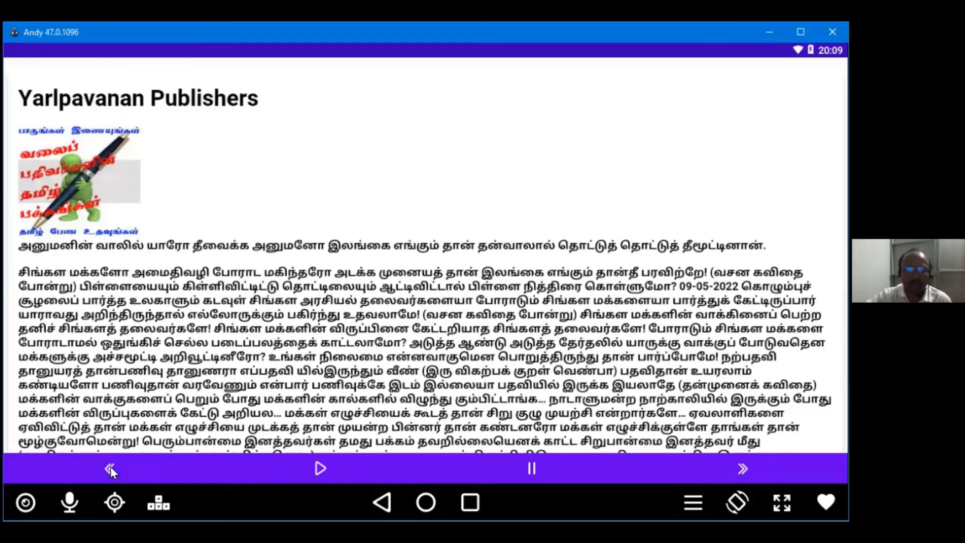
left_click(110, 466)
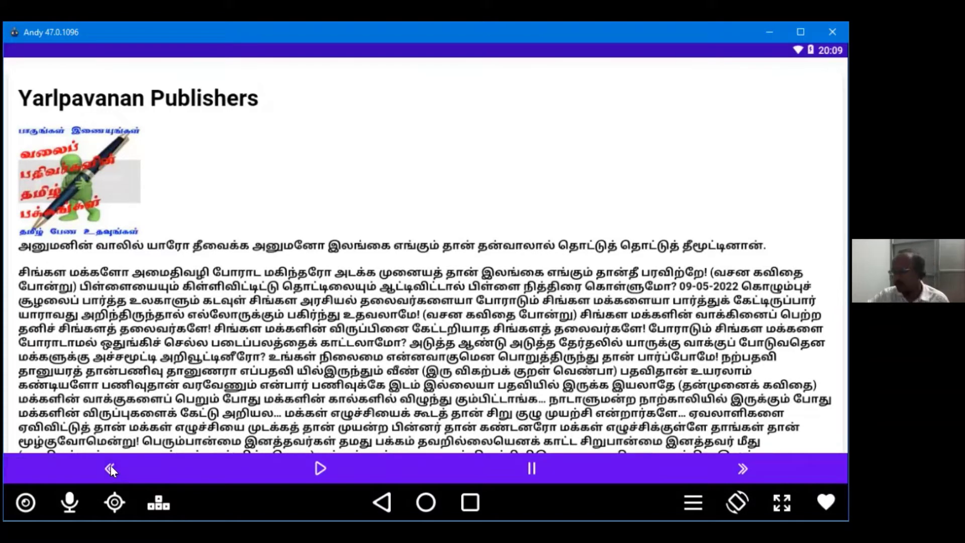
left_click(313, 464)
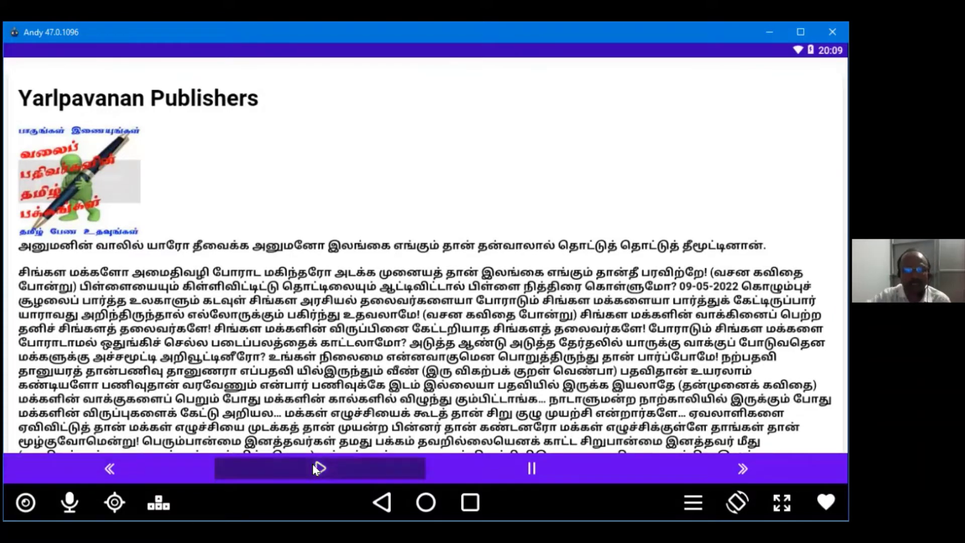
left_click(316, 464)
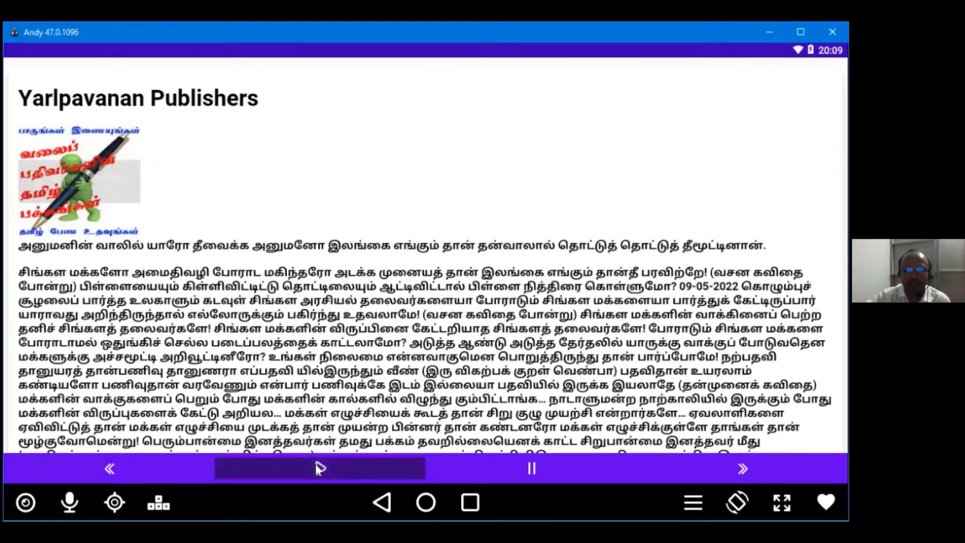
Leave the reading view and the built-in browser, and exit the தமிழி app to the Android home screen
left_click(378, 502)
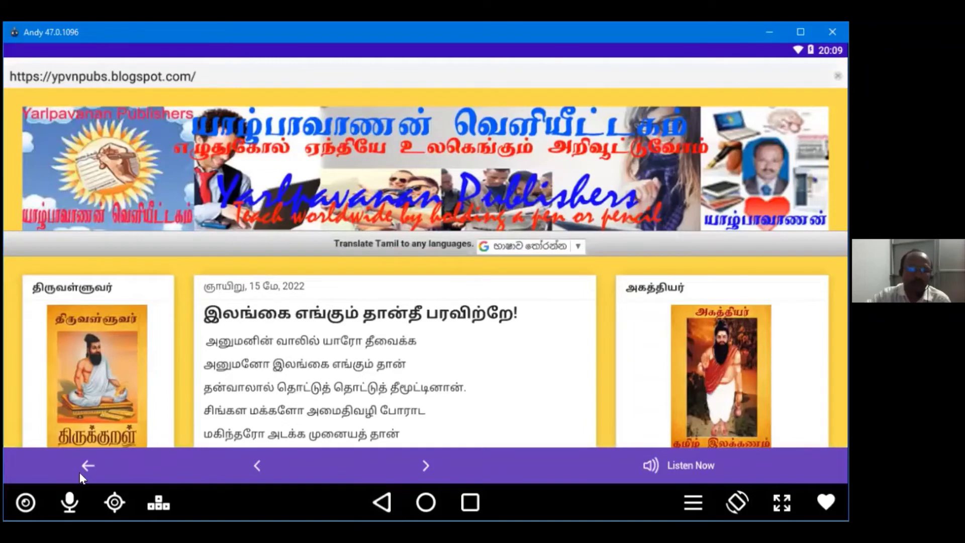
left_click(82, 460)
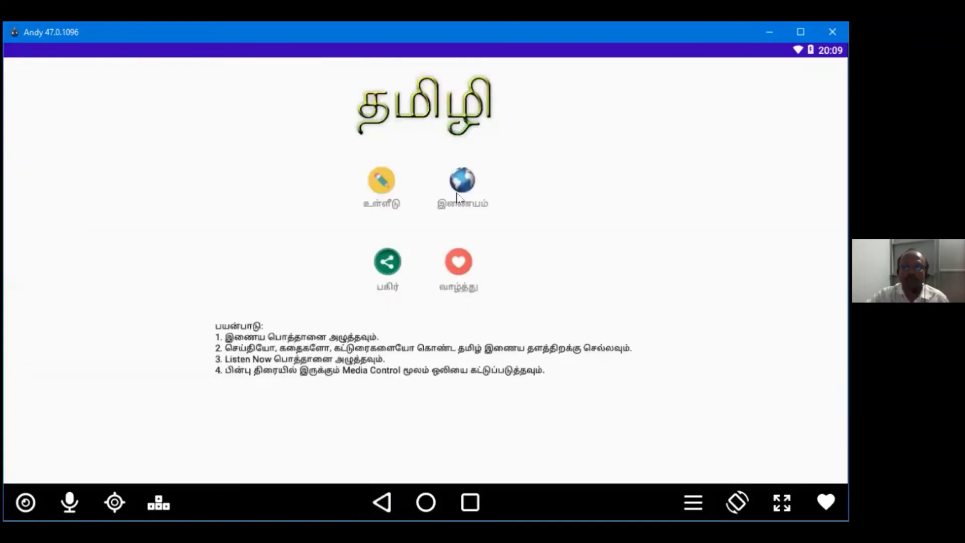
left_click(386, 502)
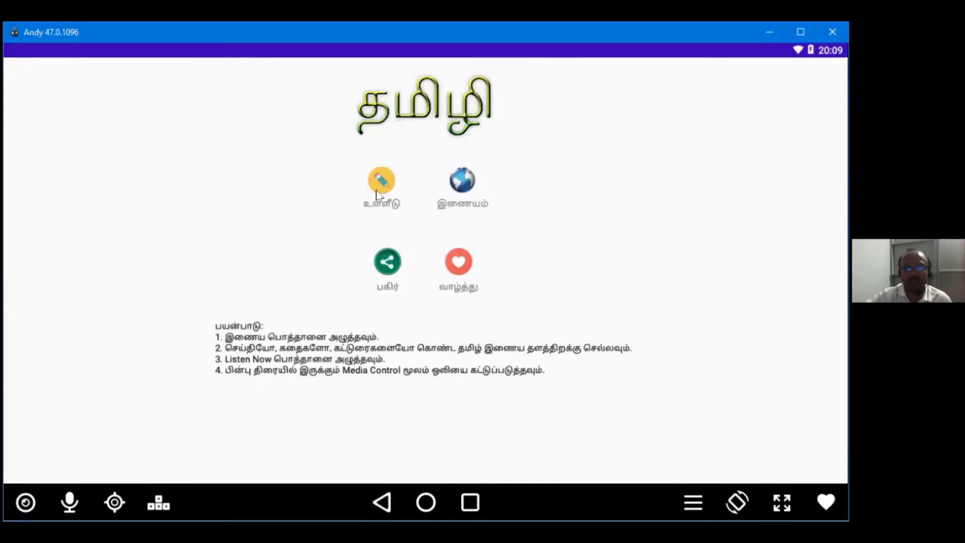
left_click(462, 182)
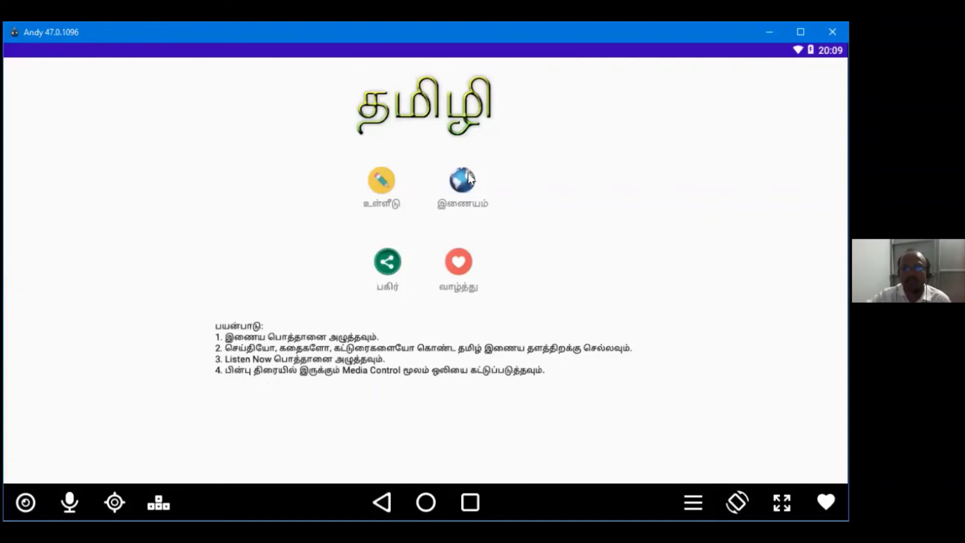
left_click(380, 503)
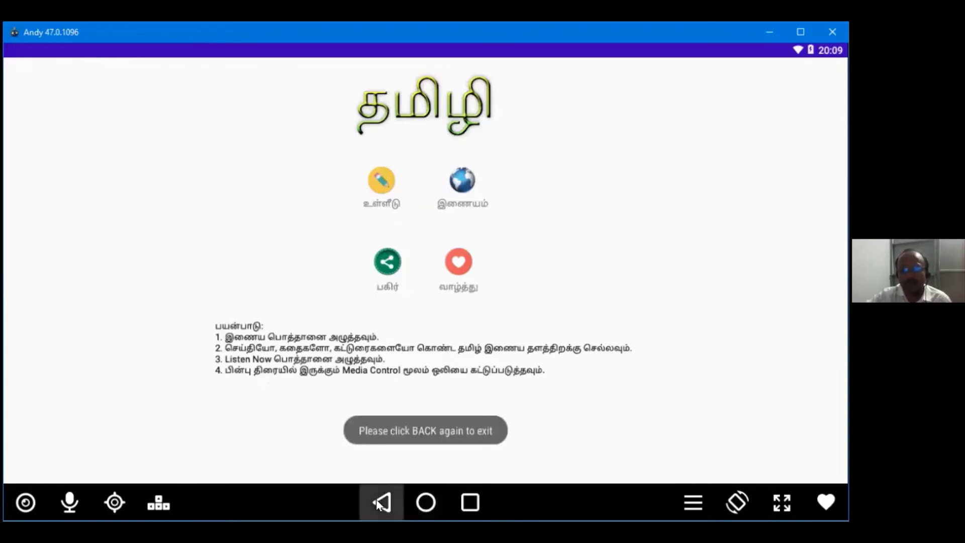
left_click(378, 502)
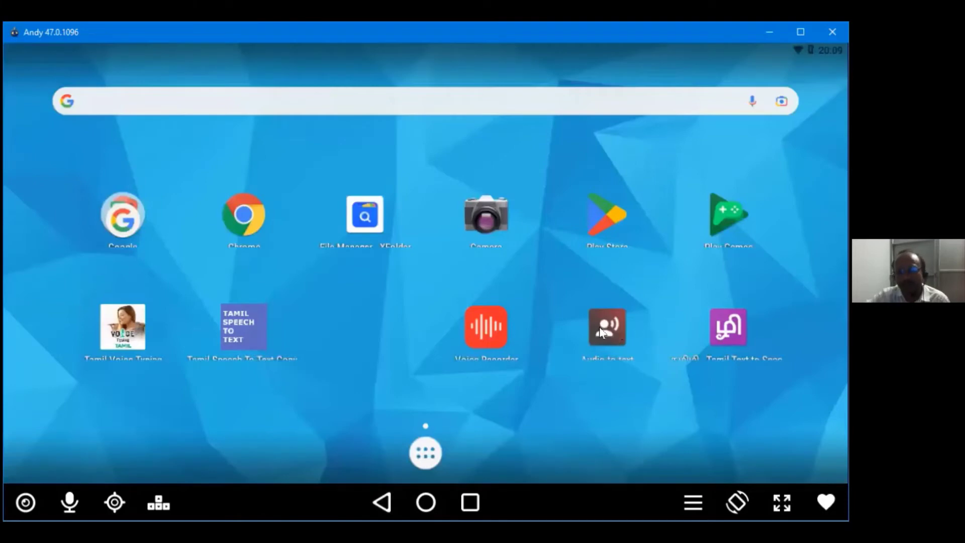
Switch to the Audio to text app, open its text-to-speech screen, and set the language to Tamil
left_click(600, 328)
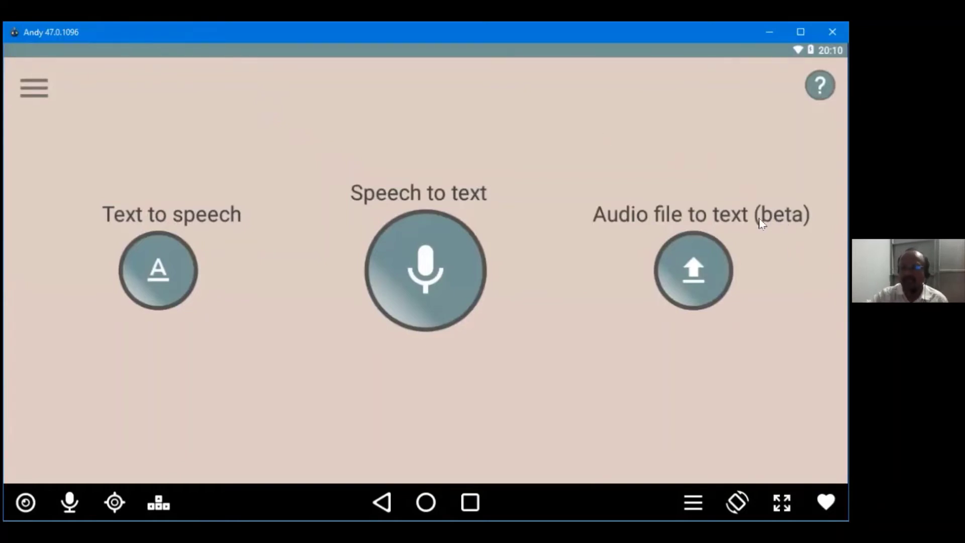
left_click(155, 275)
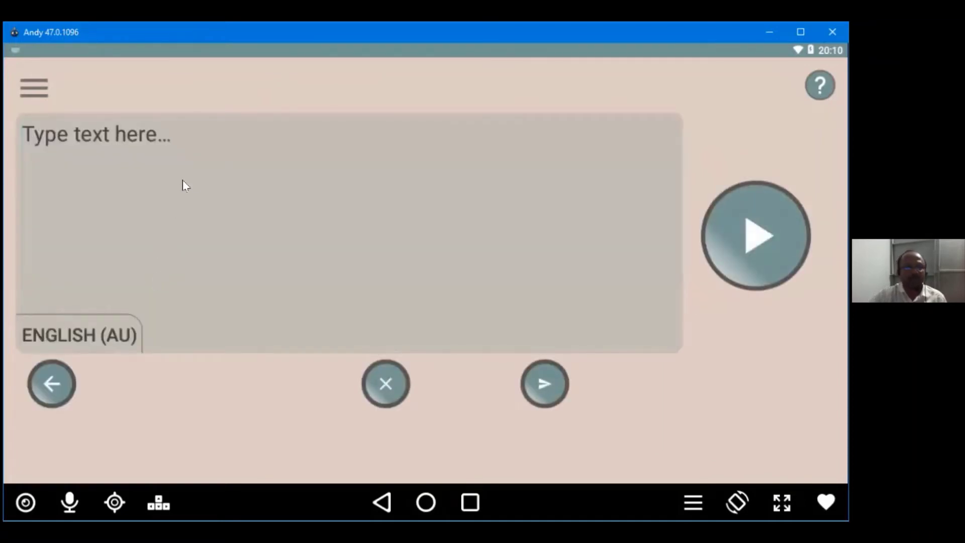
left_click(63, 337)
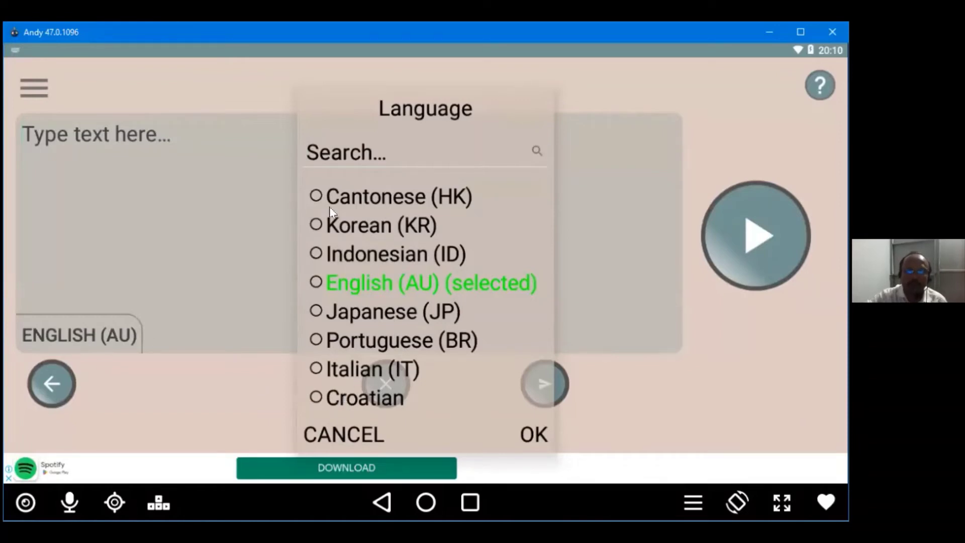
left_click(366, 157)
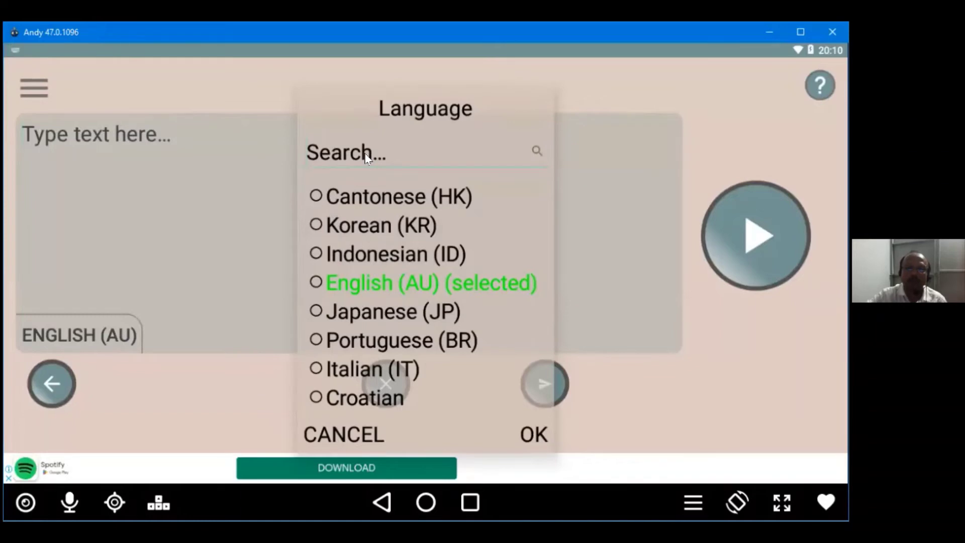
type("t")
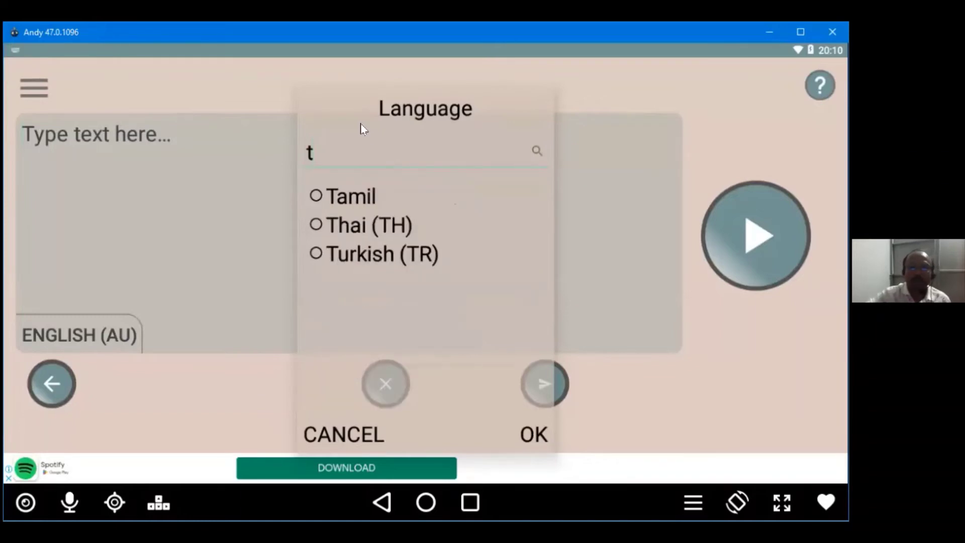
left_click(348, 200)
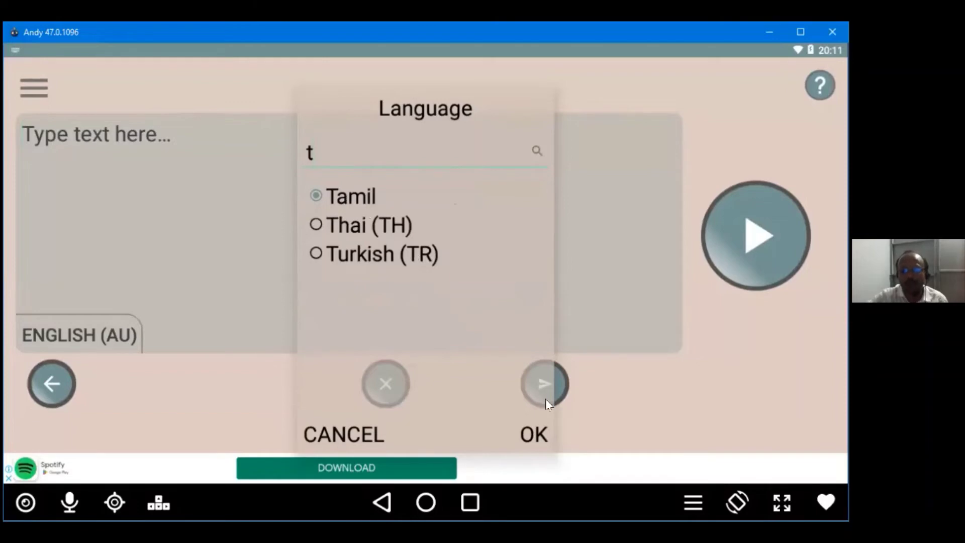
left_click(534, 434)
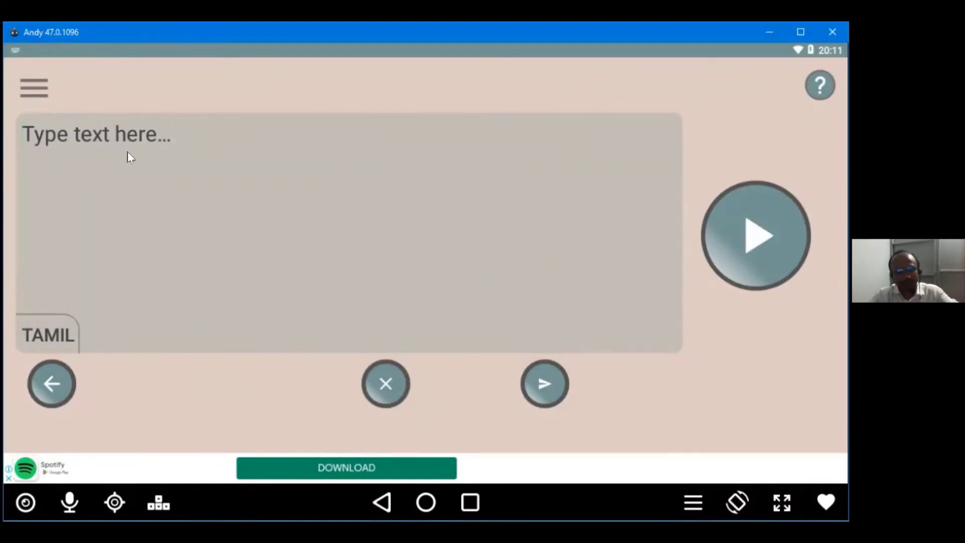
Enter "vanakkam" as the text-to-speech text and have it read aloud in Tamil
type("V")
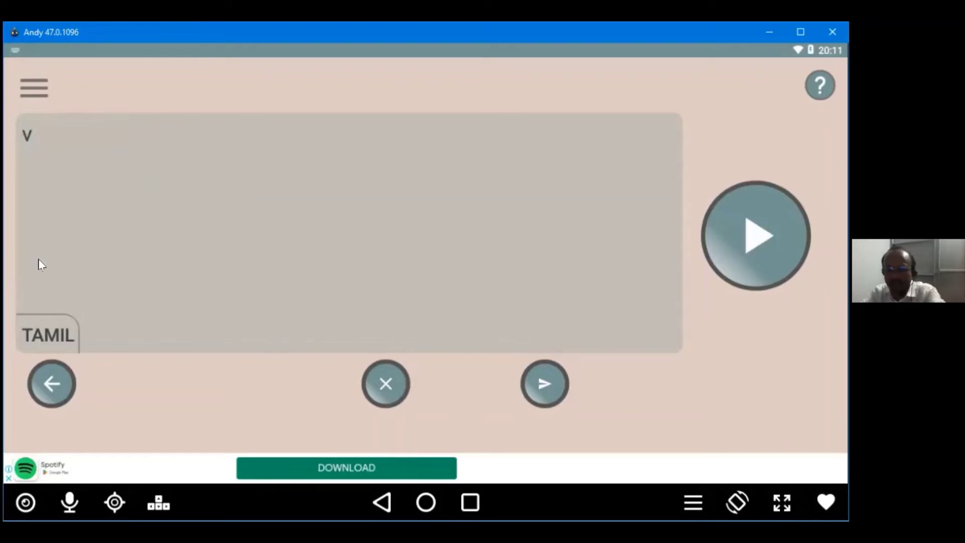
key("BackSpace")
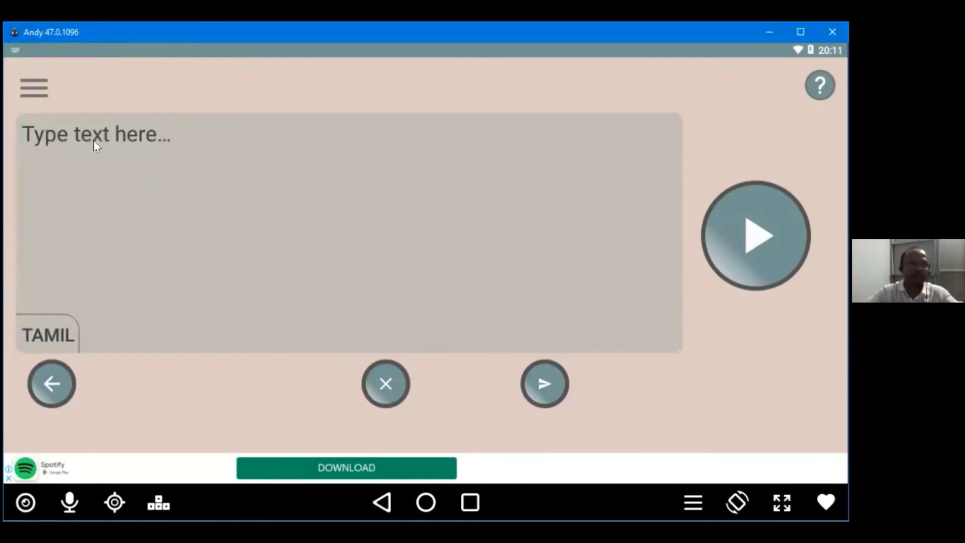
type("V")
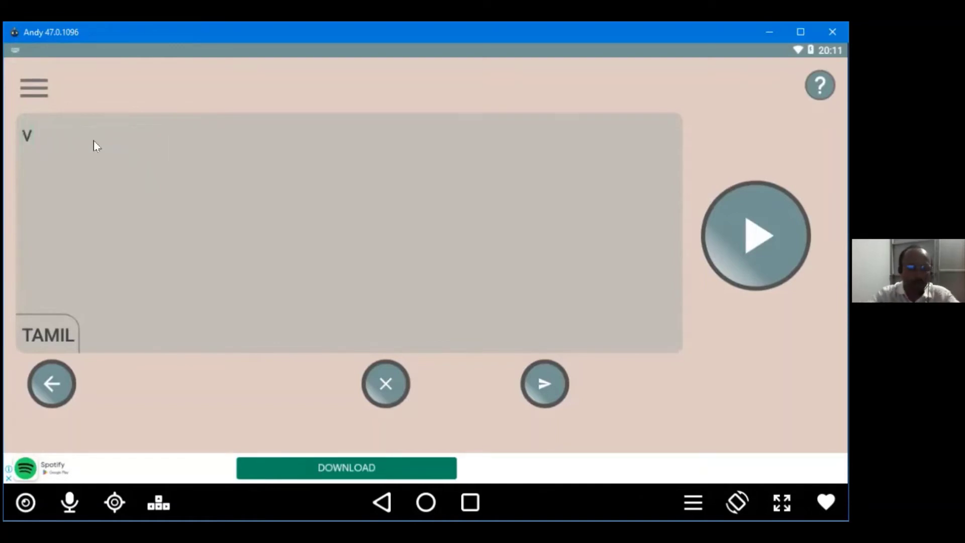
type("a")
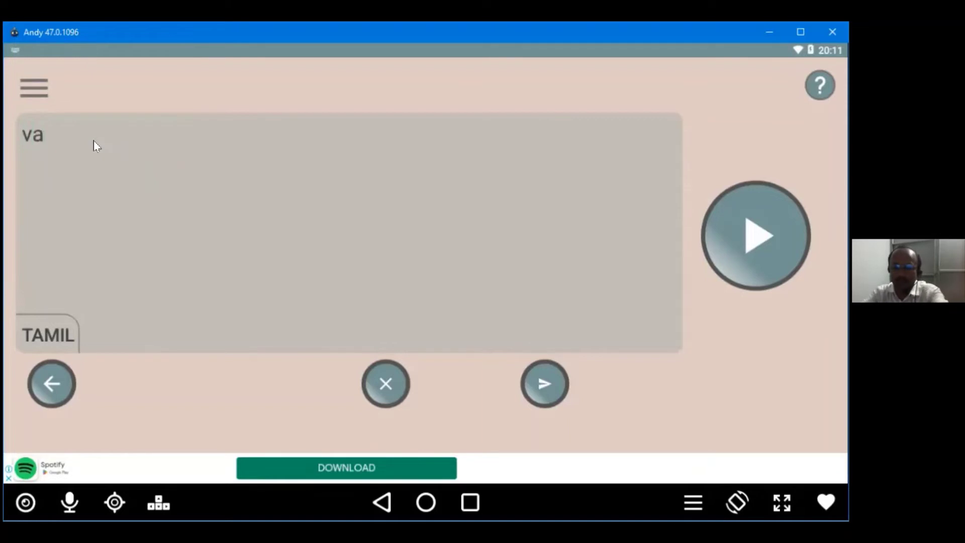
type("na")
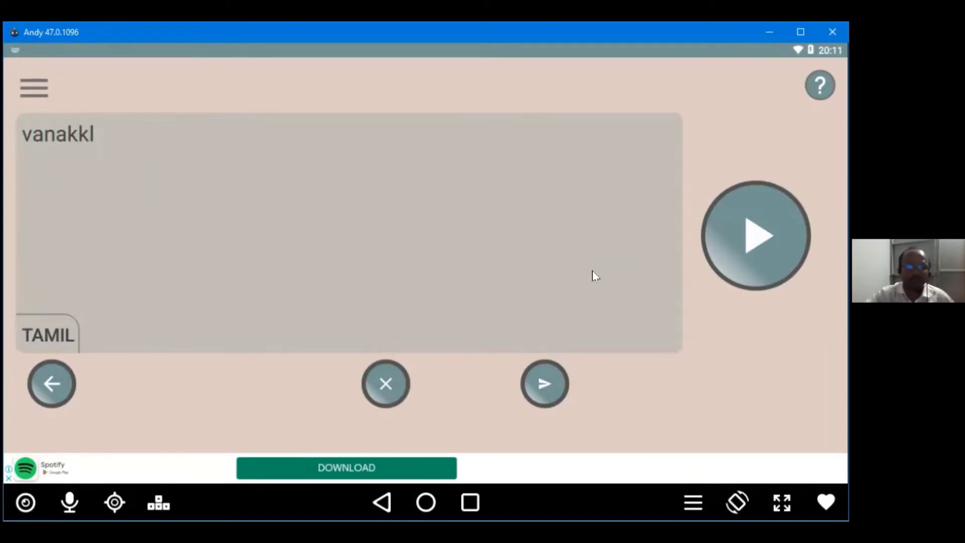
type("kkl")
key("BackSpace")
type("am")
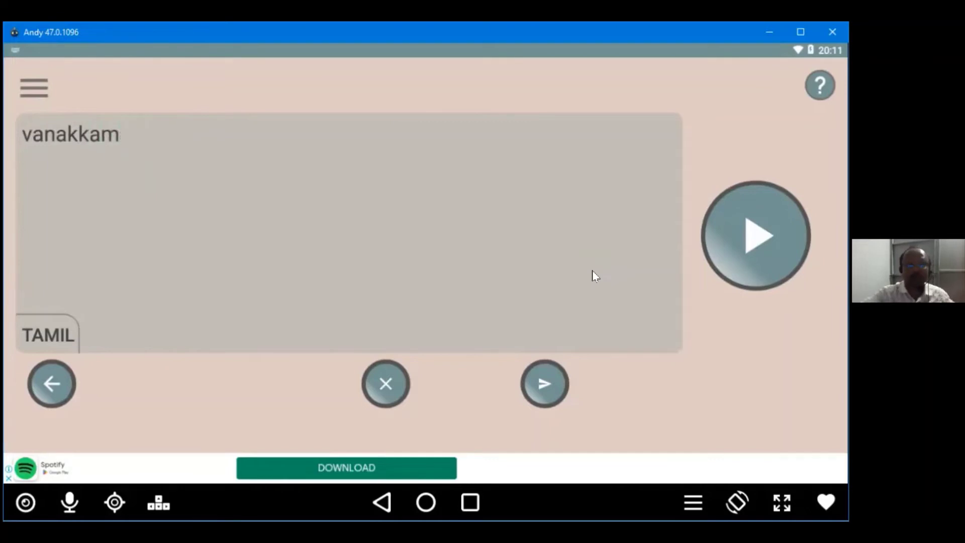
left_click(738, 238)
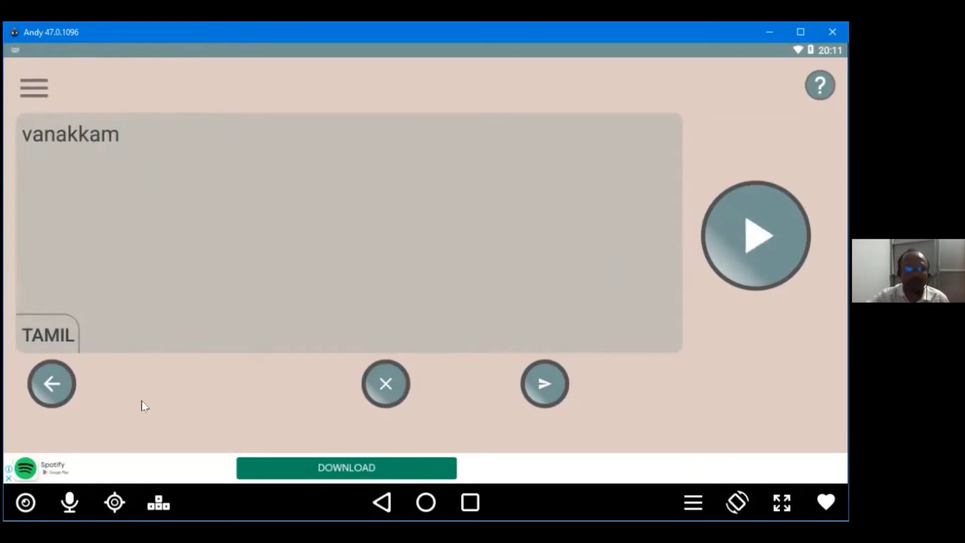
Try Tamil (India) dictation on the speech-to-text screen, check the emulator's microphone source, and return to the main screen
left_click(44, 385)
left_click(383, 502)
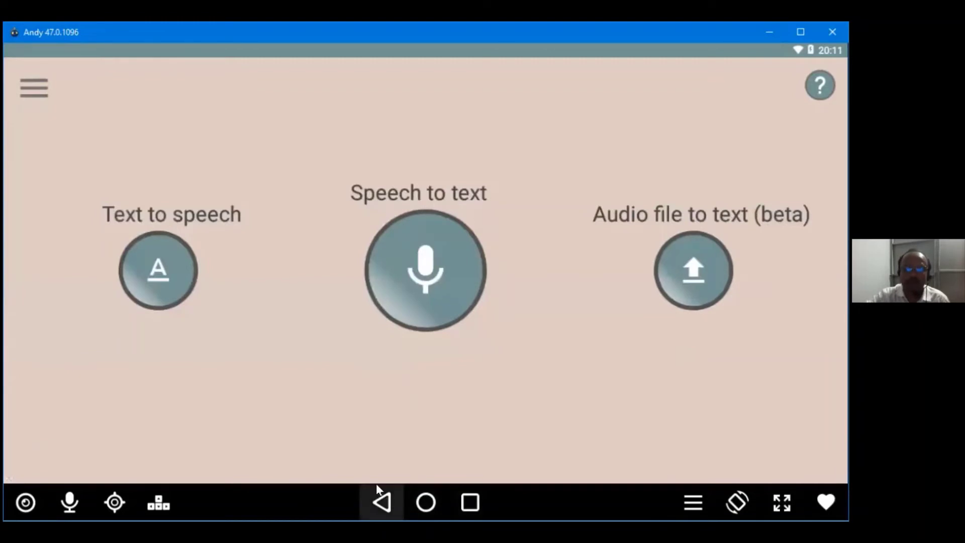
left_click(417, 283)
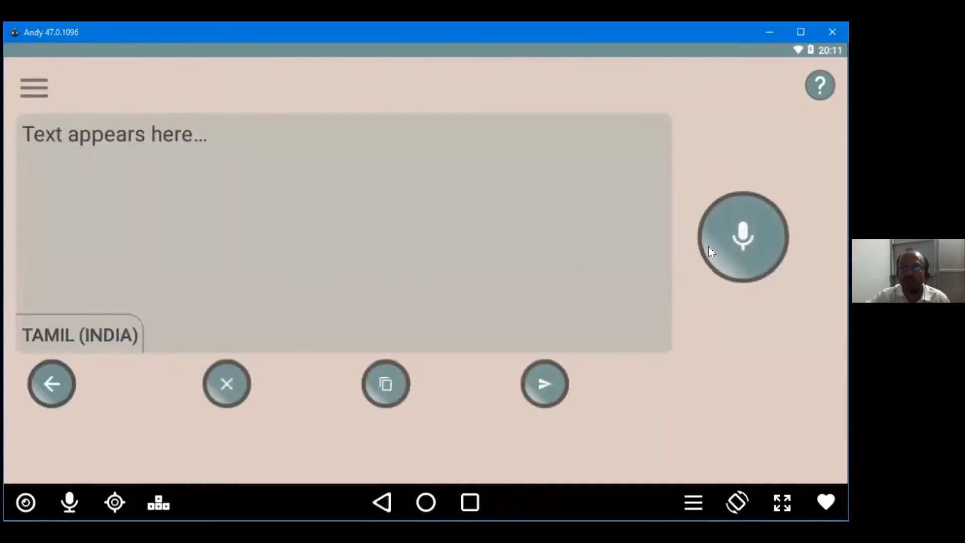
left_click(747, 235)
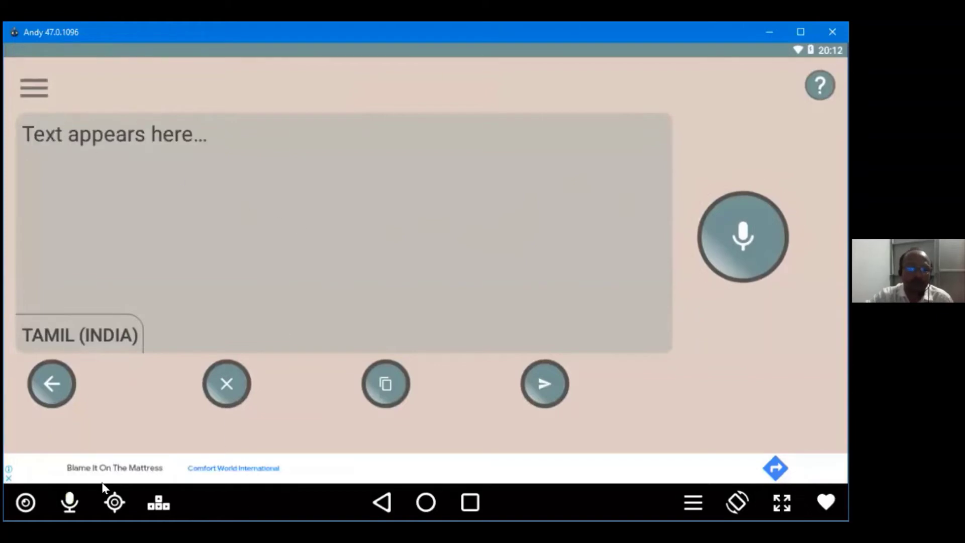
left_click(68, 505)
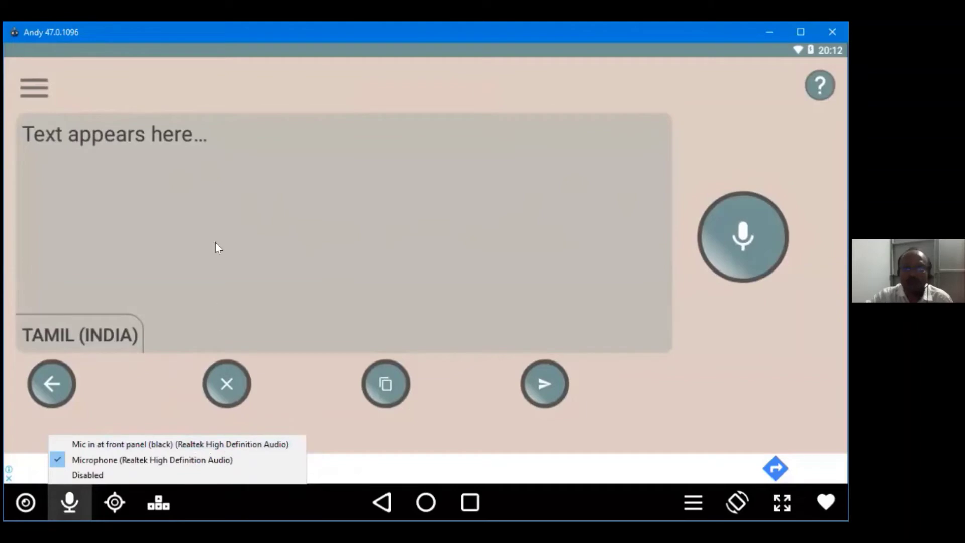
left_click(743, 236)
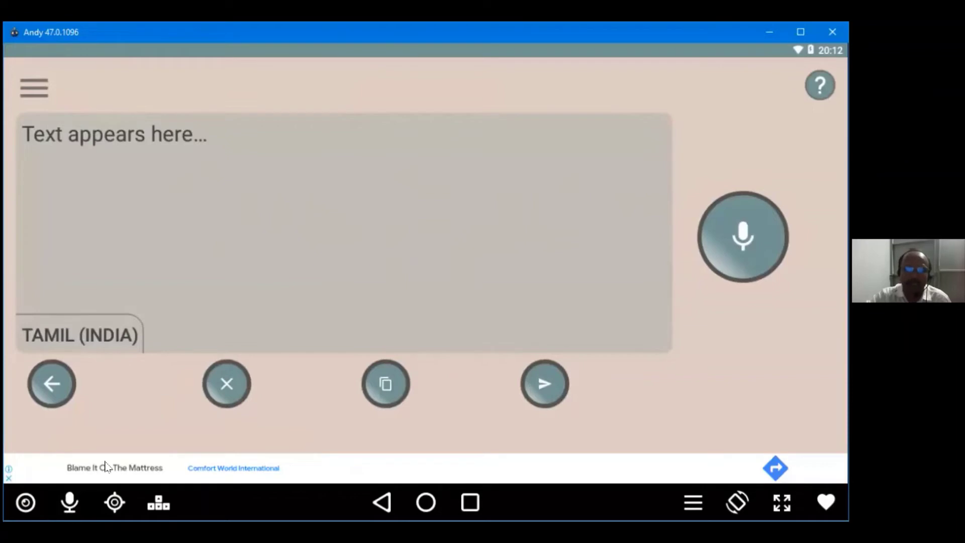
left_click(372, 495)
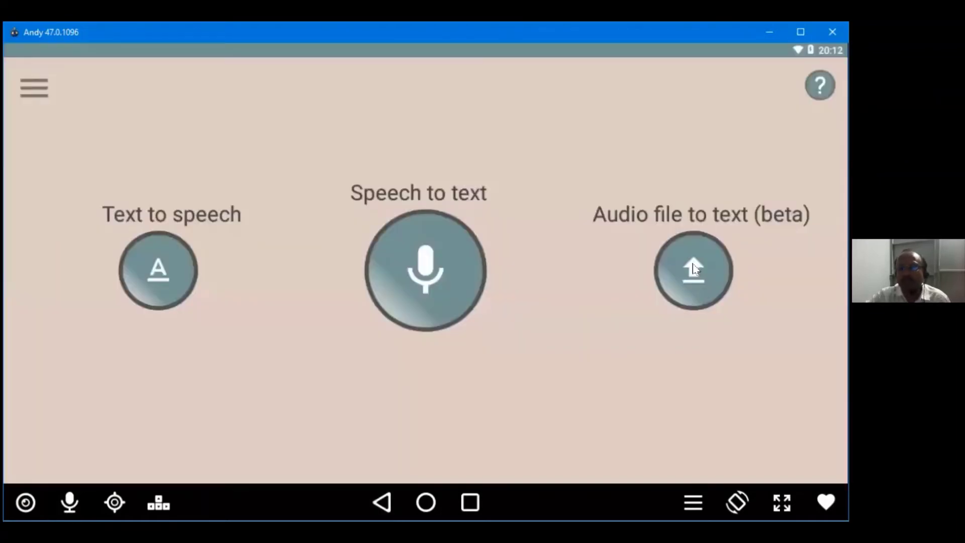
Load 2022_11_25_06_19_56.mp3 from the Music folder into the audio-file-to-text converter and start its transcription
left_click(692, 263)
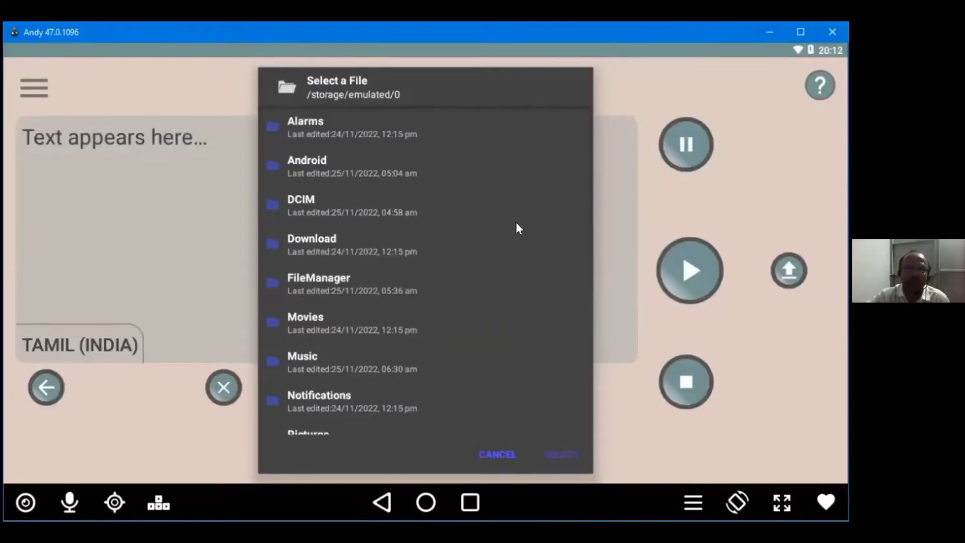
left_click(296, 353)
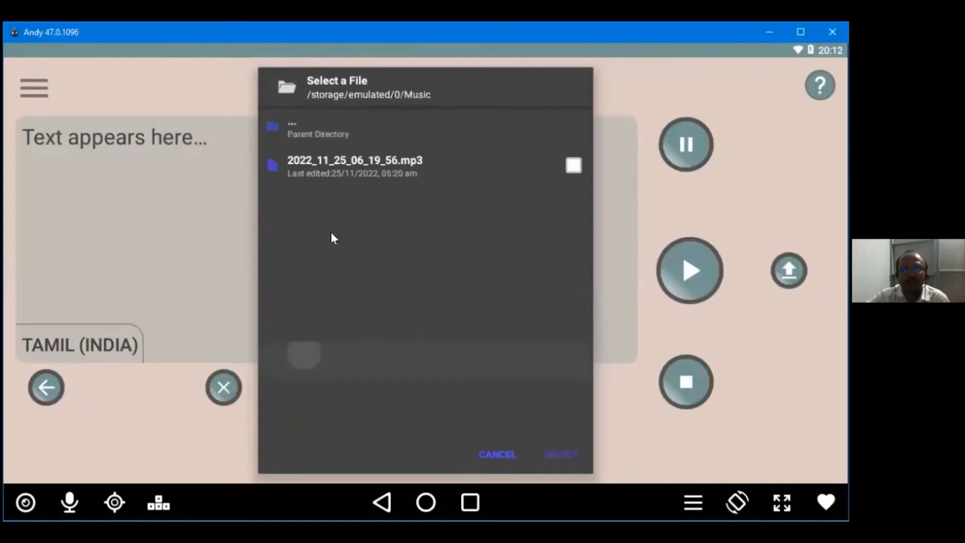
left_click(323, 161)
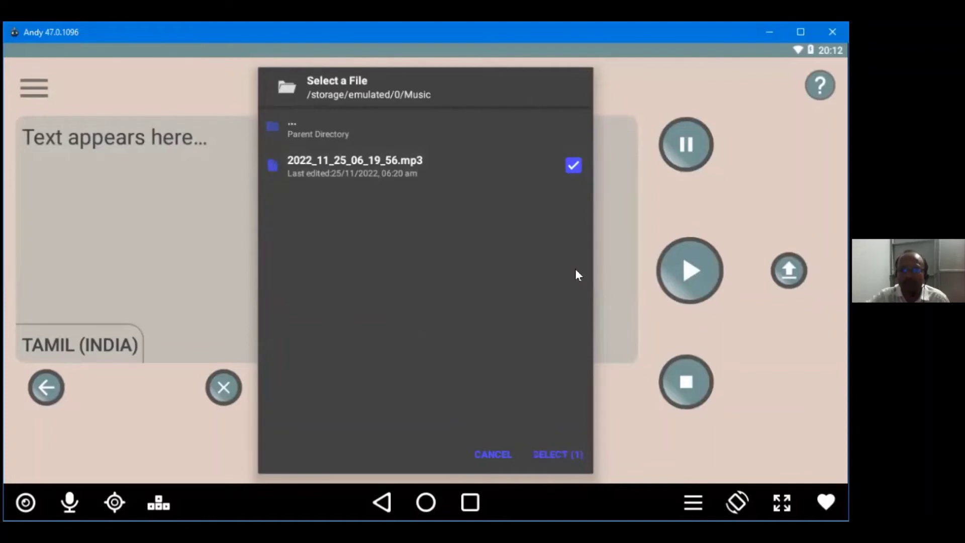
left_click(551, 454)
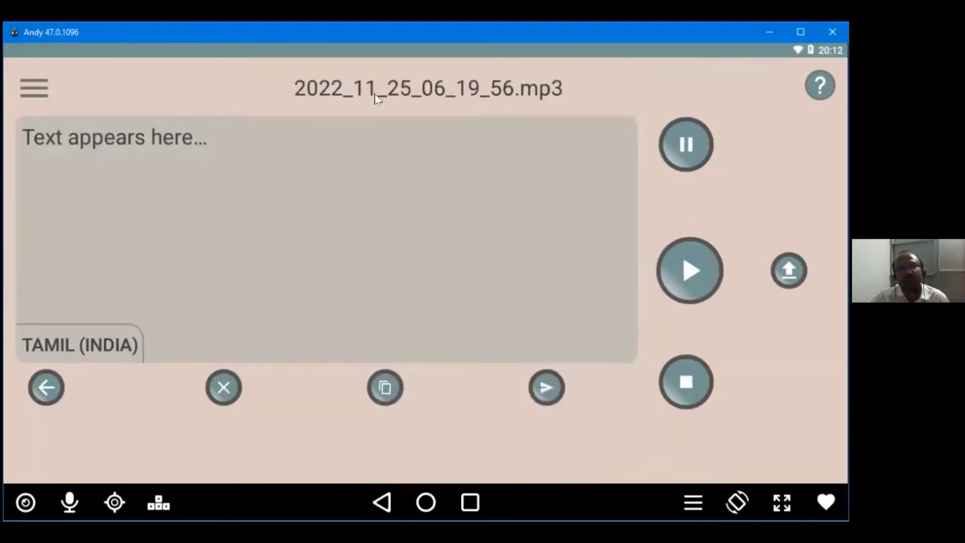
left_click(693, 271)
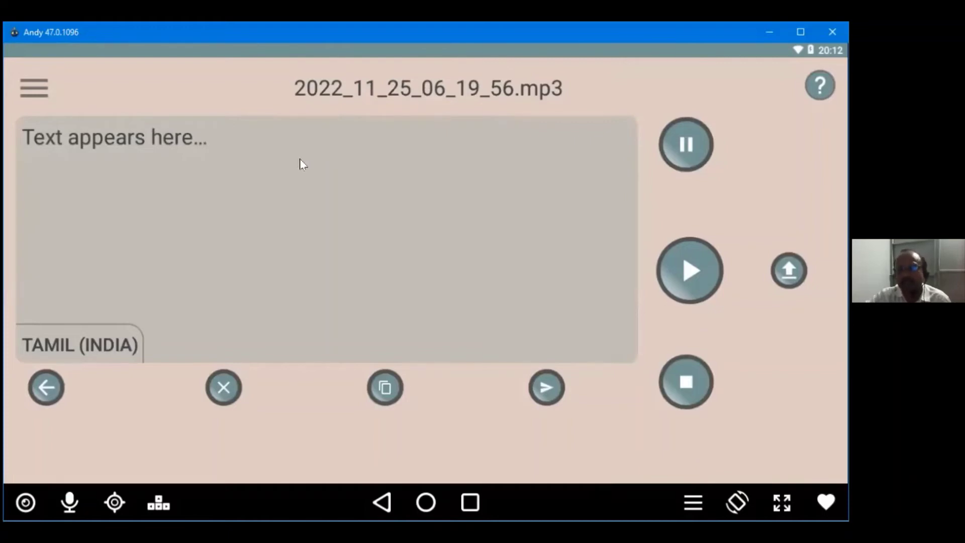
Leave the Audio to text app and shut down the Andy emulator, confirming the exit
left_click(385, 502)
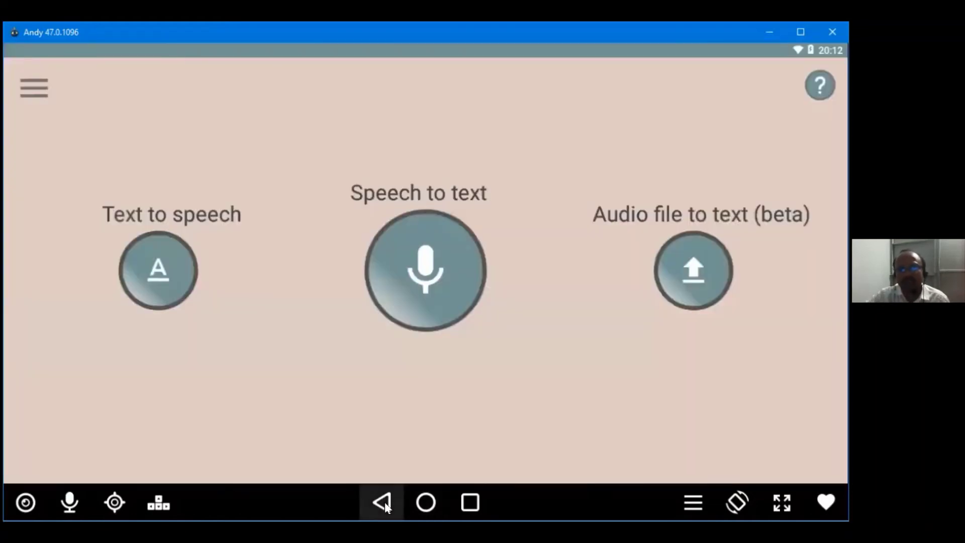
left_click(384, 502)
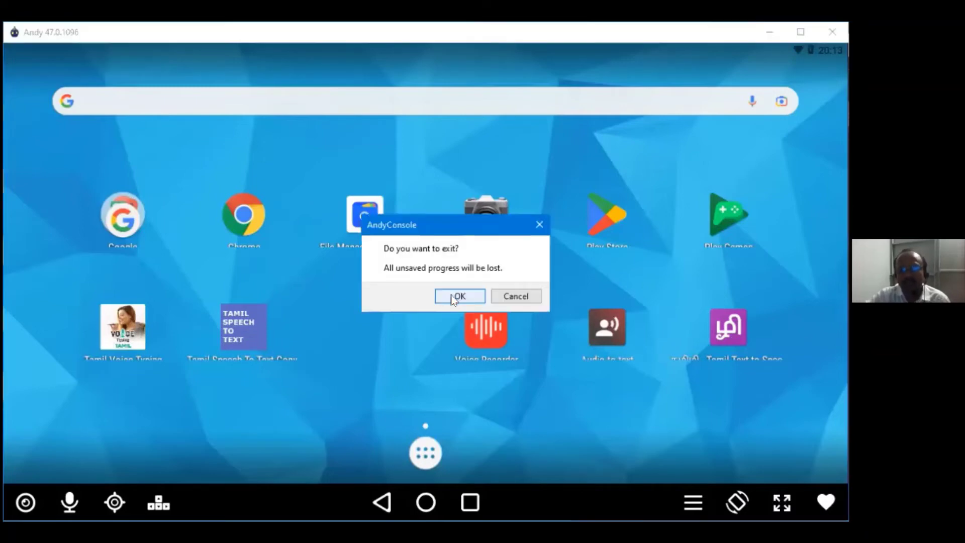
left_click(455, 297)
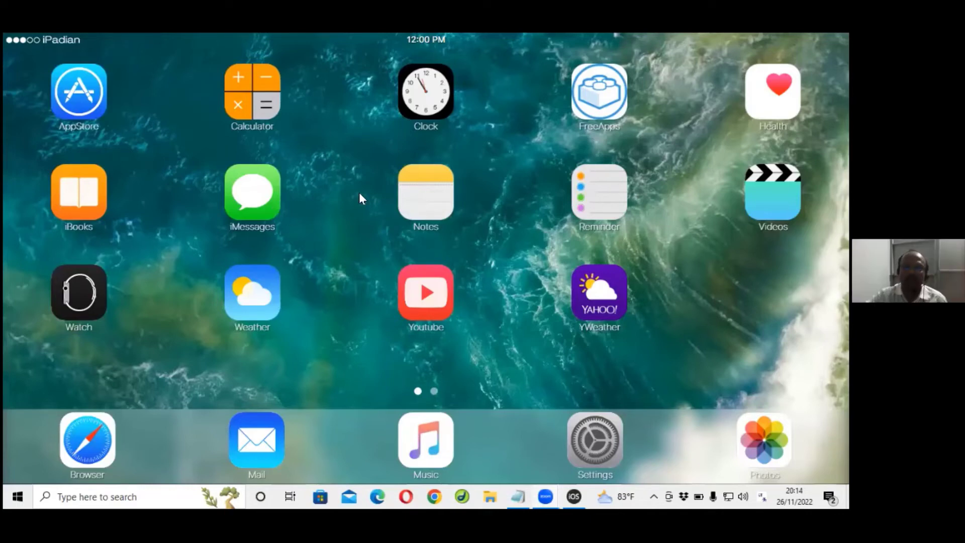
View the App Store in the iPadian simulator, and close the simulator to return to the Windows desktop
left_click(73, 93)
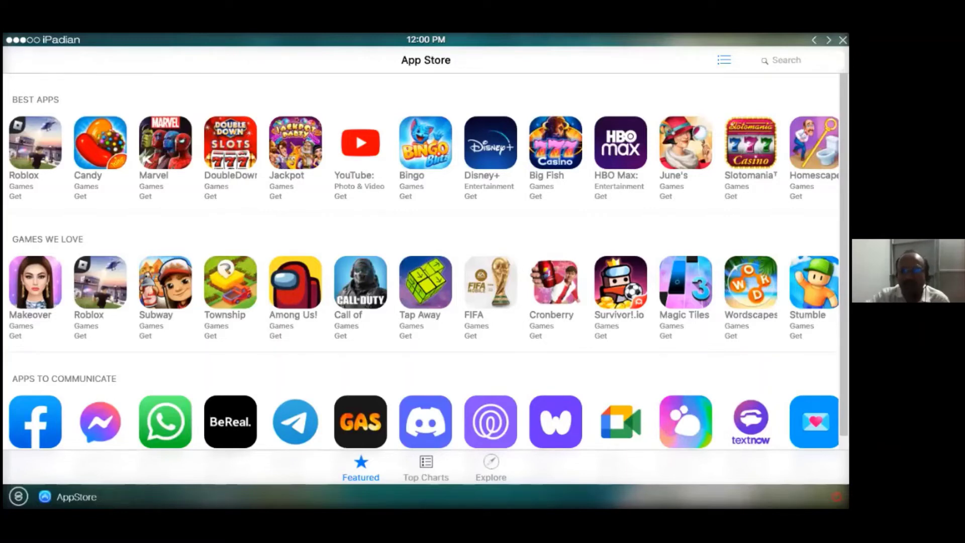
key("Escape")
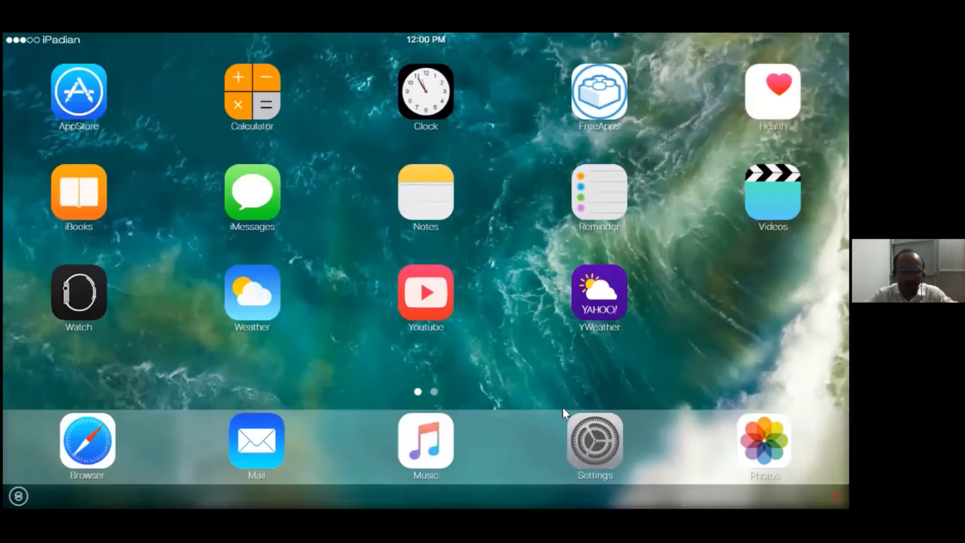
key("super")
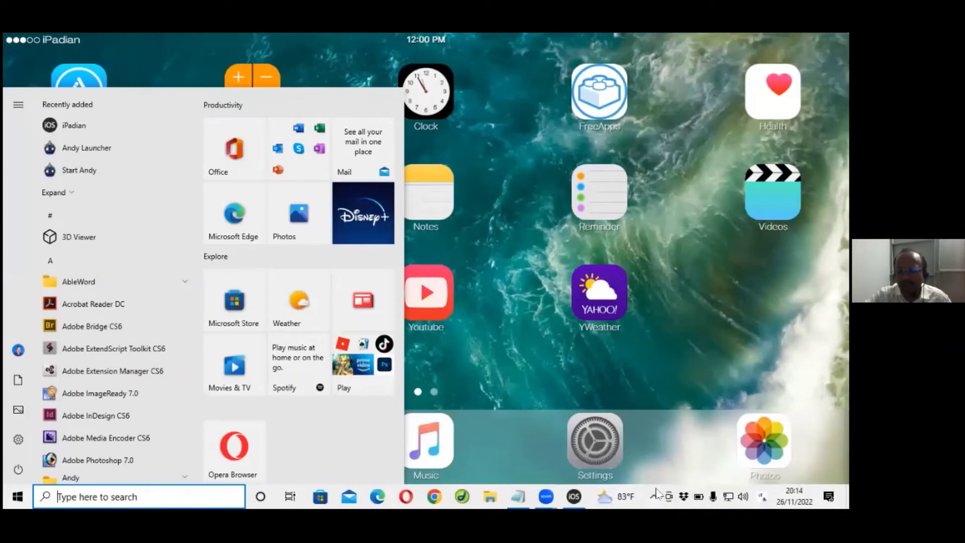
mouse_move(576, 497)
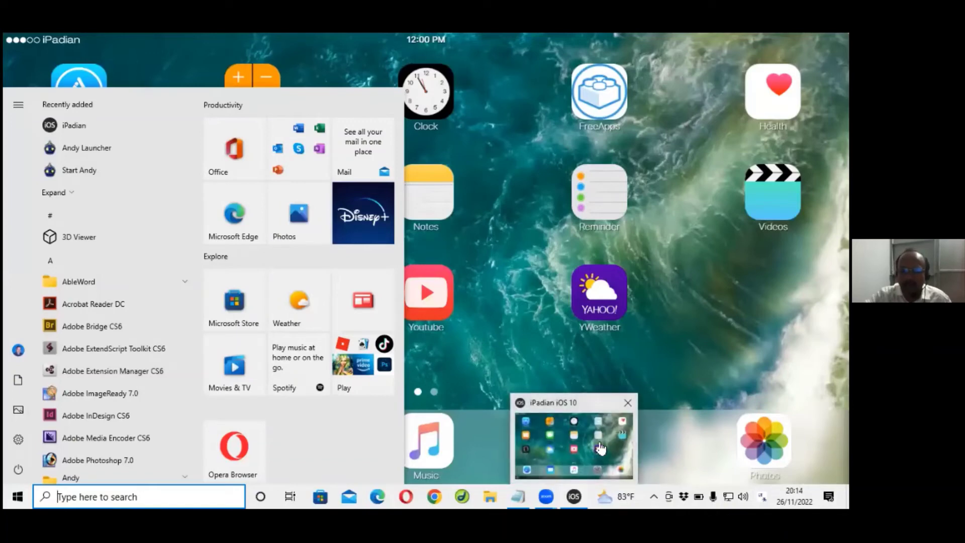
left_click(627, 404)
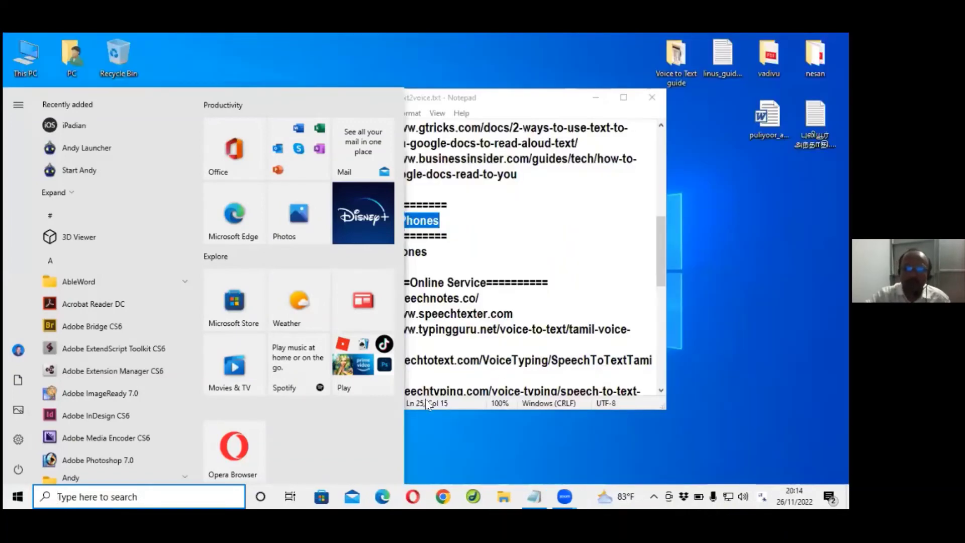
left_click(455, 460)
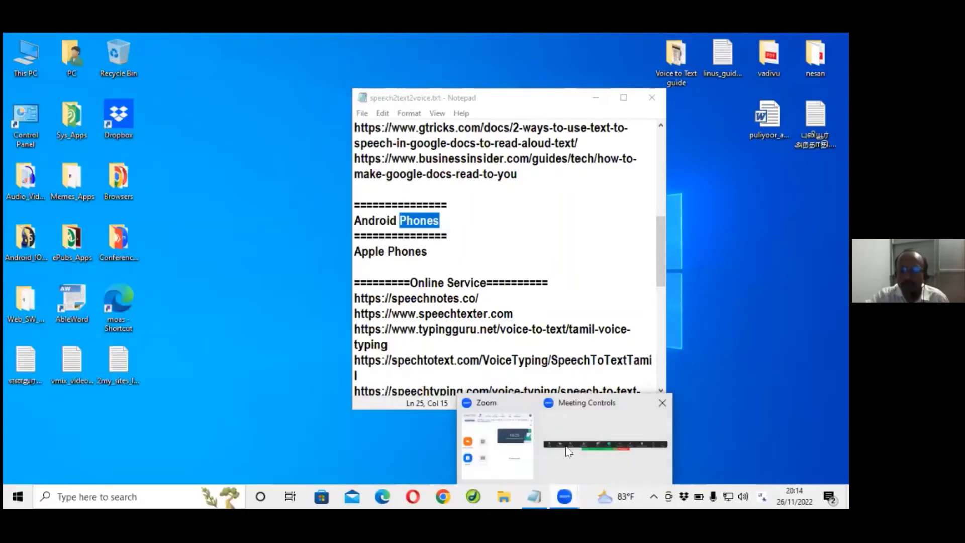
mouse_move(564, 489)
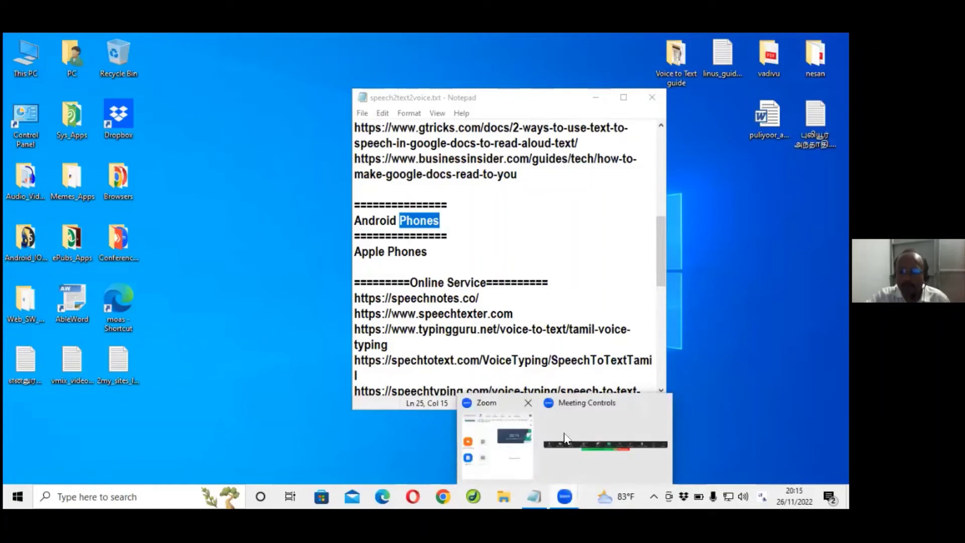
left_click(582, 420)
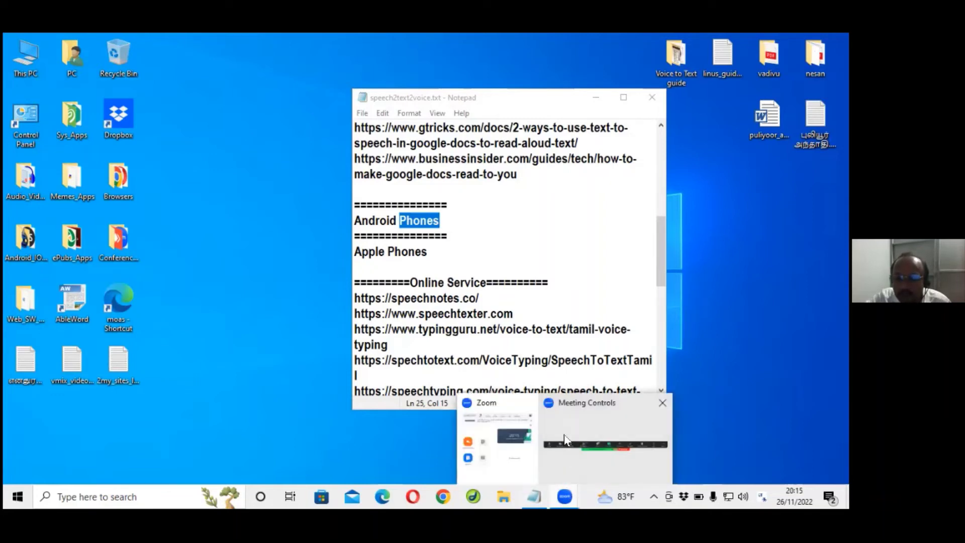
right_click(564, 488)
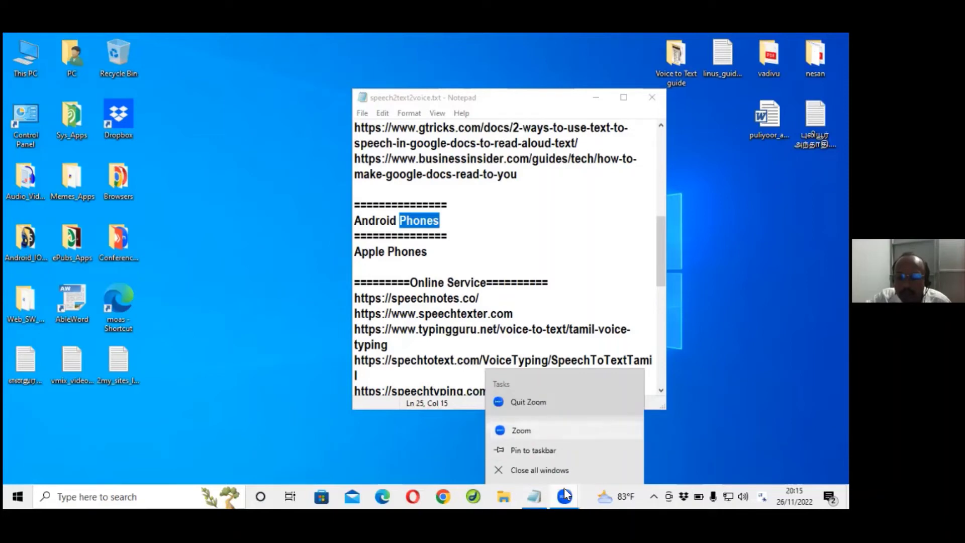
key("Escape")
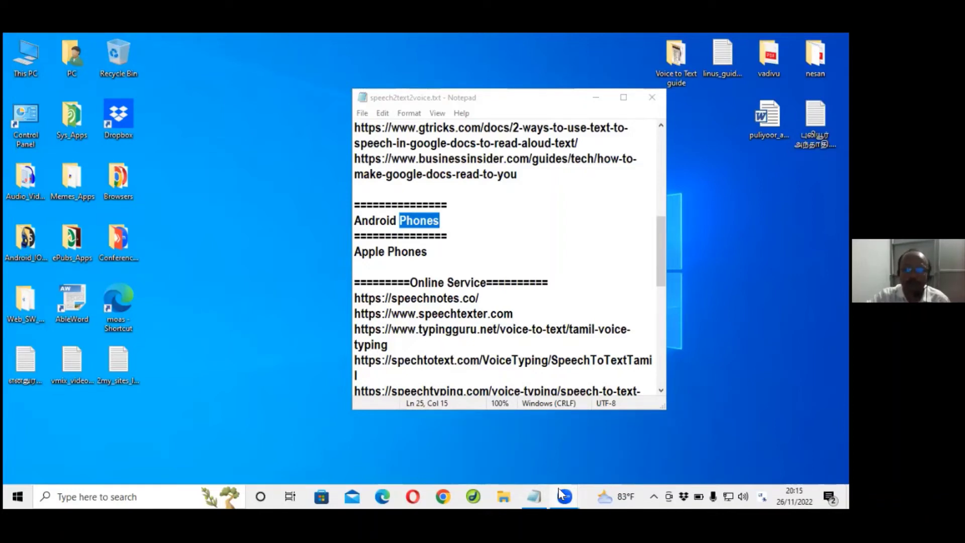
Launch Chrome to its profile chooser and bring up the Text to Read Aloud links in the speech2text2voice.txt notes
left_click(444, 497)
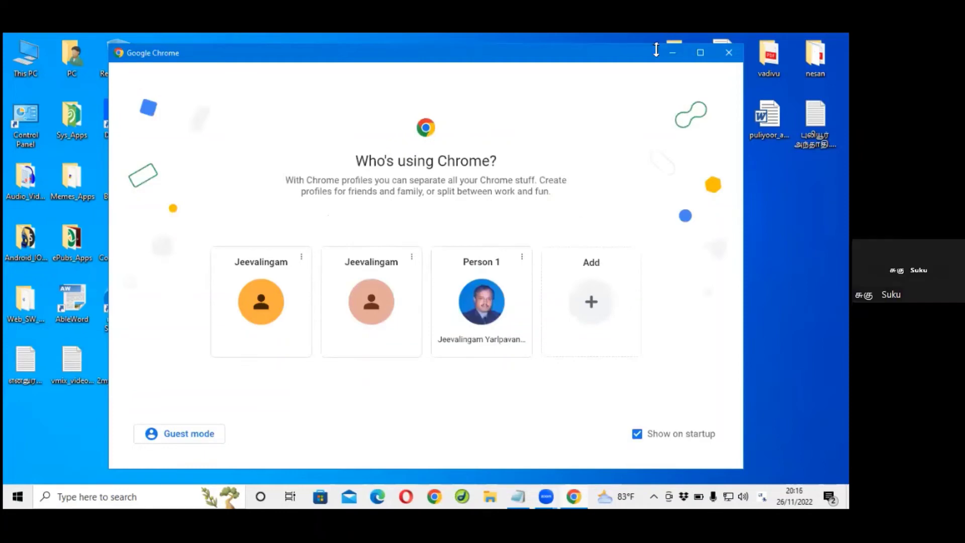
left_click_drag(653, 64, 625, 112)
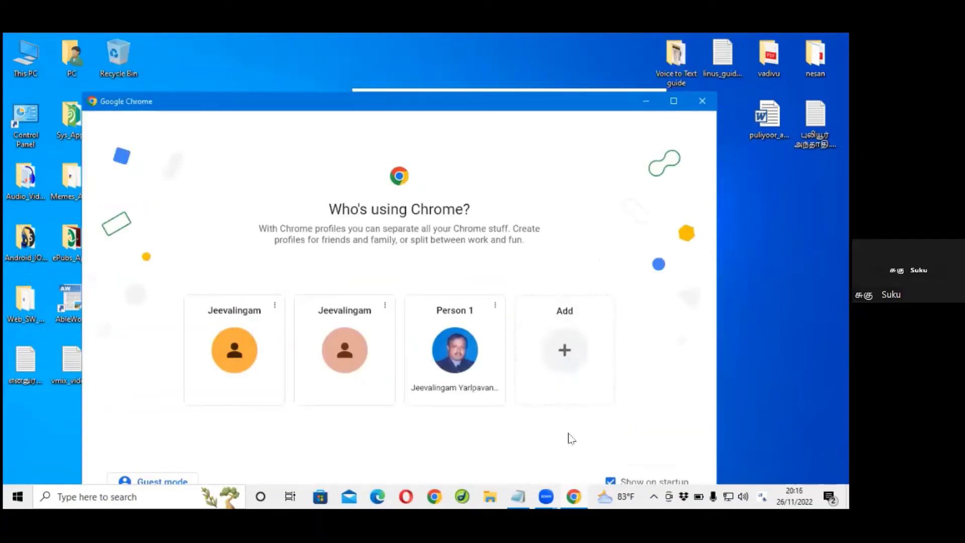
left_click(517, 489)
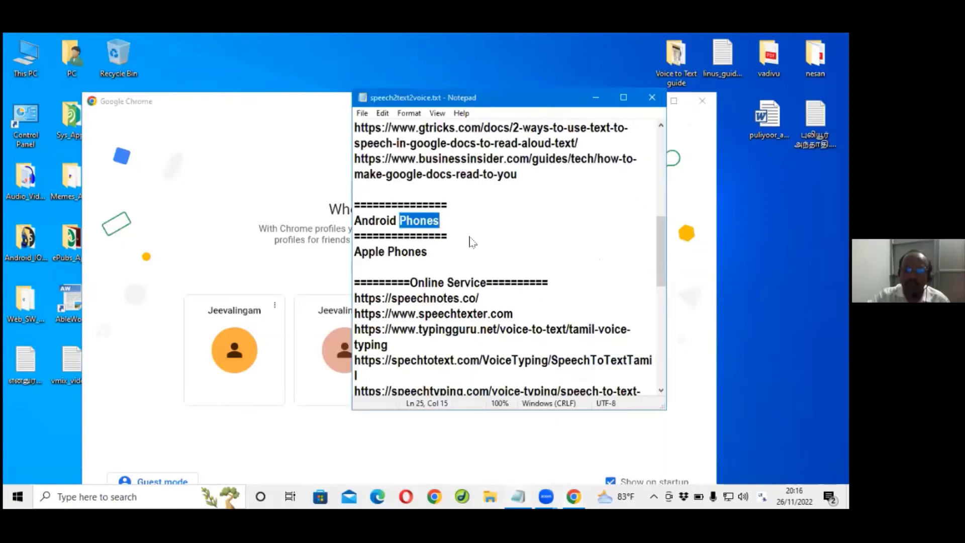
scroll(443, 256, "down", 2)
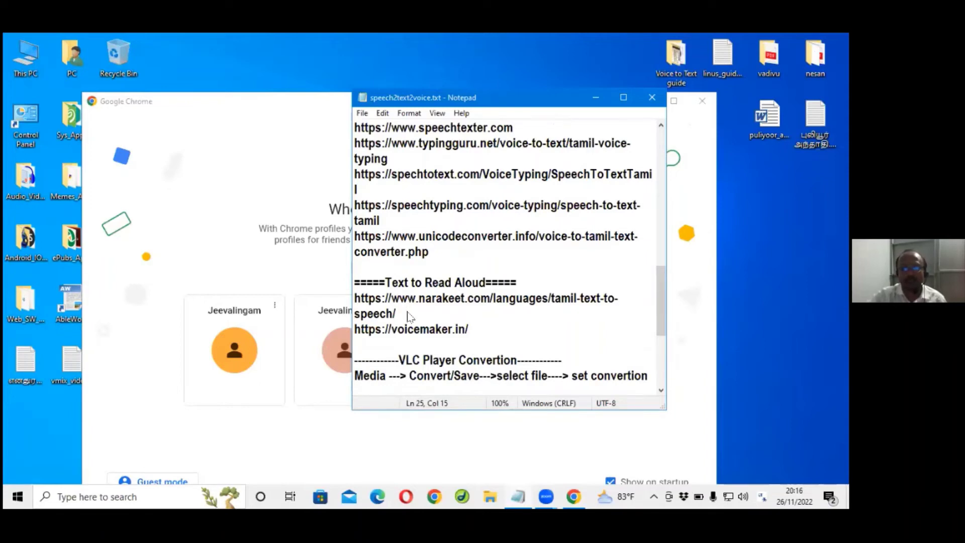
Copy the narakeet.com Tamil text-to-speech link from the notes and open Chrome with the Person 1 profile
left_click_drag(407, 313, 320, 299)
right_click(380, 305)
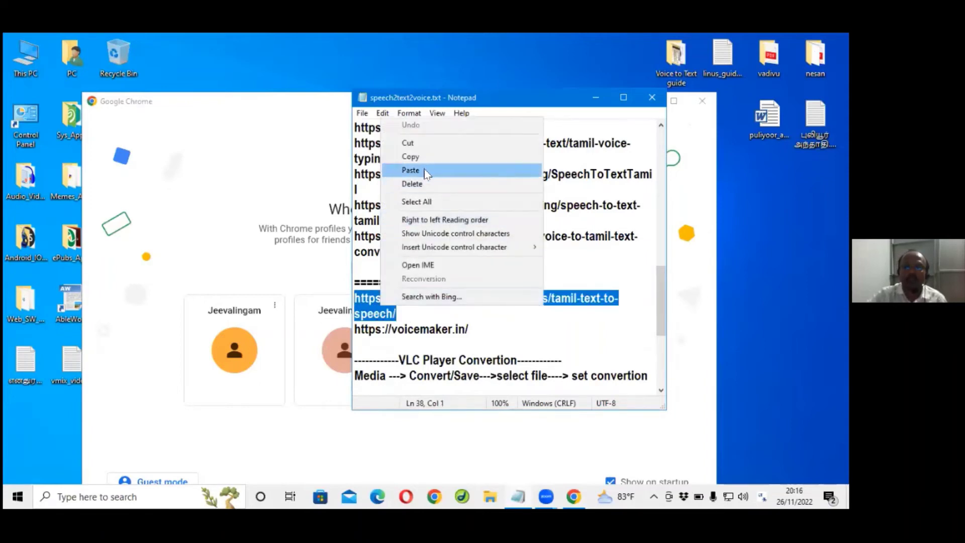
left_click(407, 158)
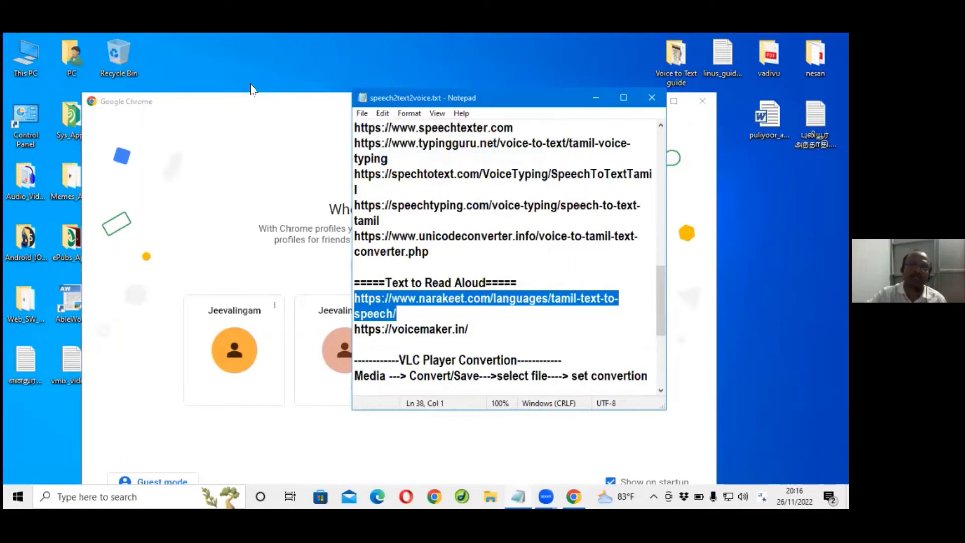
left_click(252, 91)
left_click(270, 98)
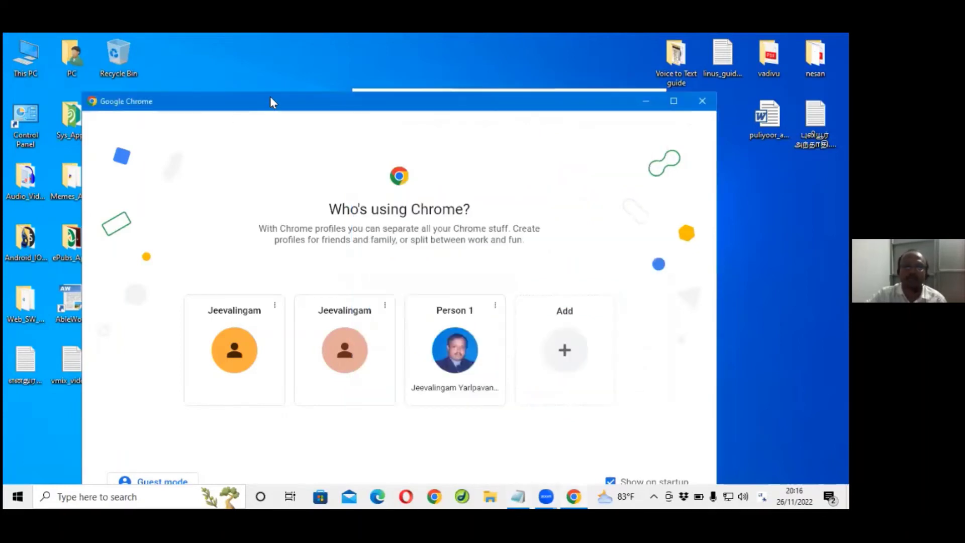
left_click(453, 355)
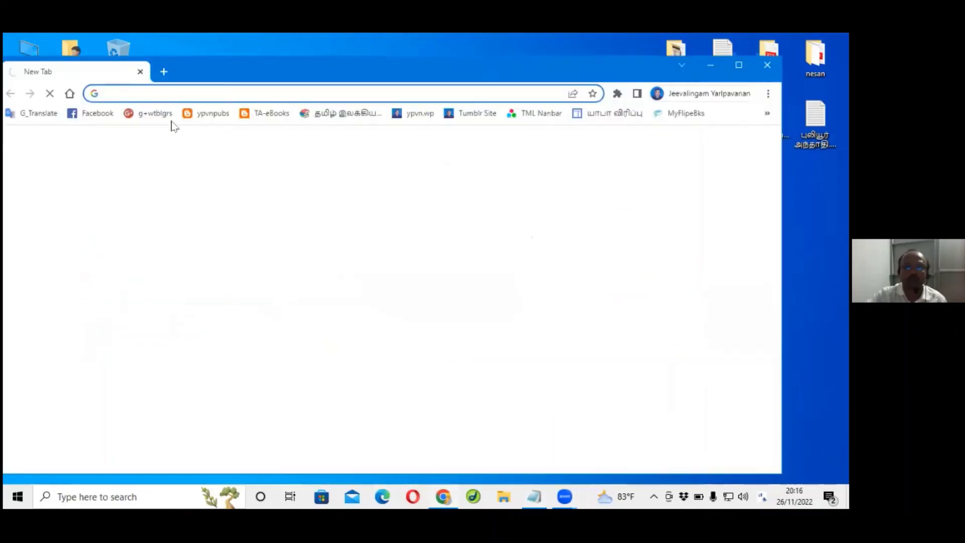
left_click(152, 93)
right_click(152, 94)
left_click(183, 174)
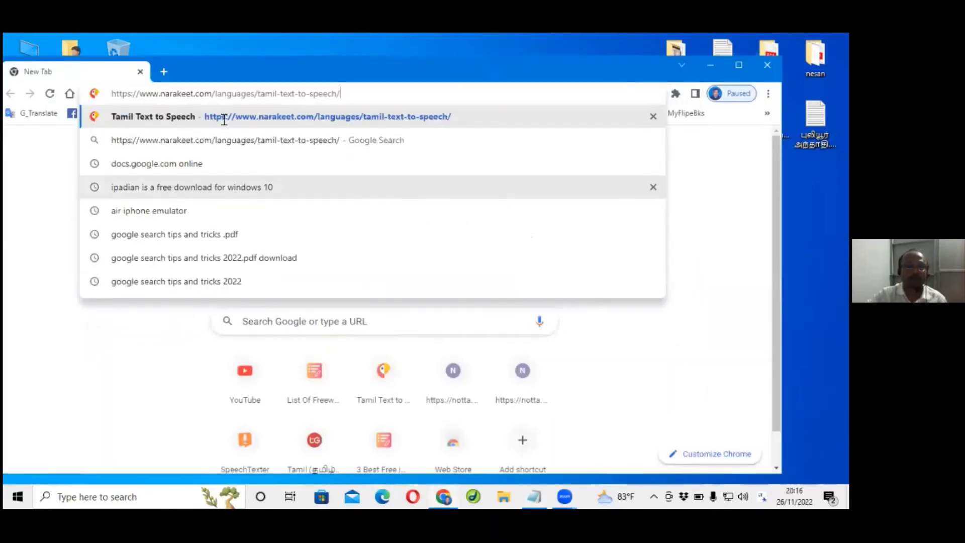
left_click(270, 117)
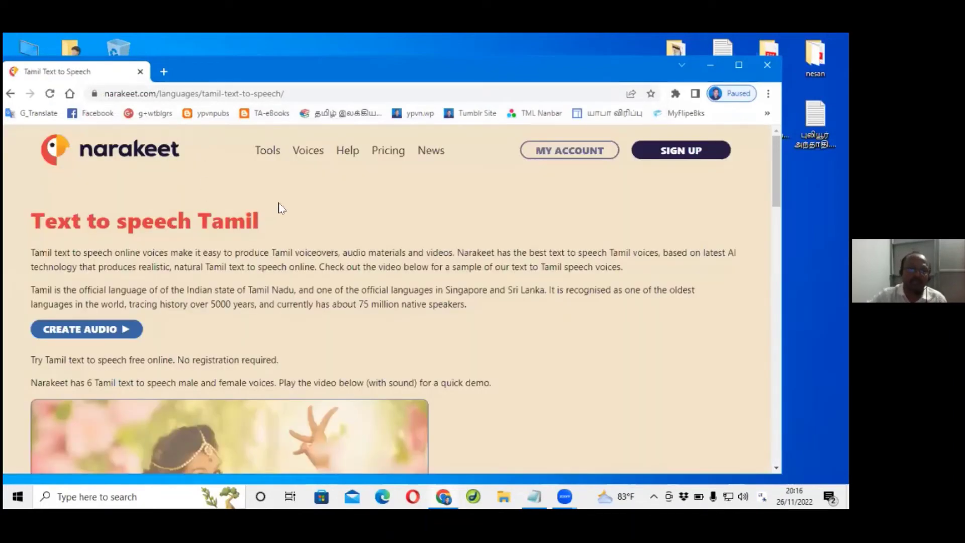
Look through the Text to speech Tamil page and bring up more options for its converter form
scroll(279, 207, "down", 1)
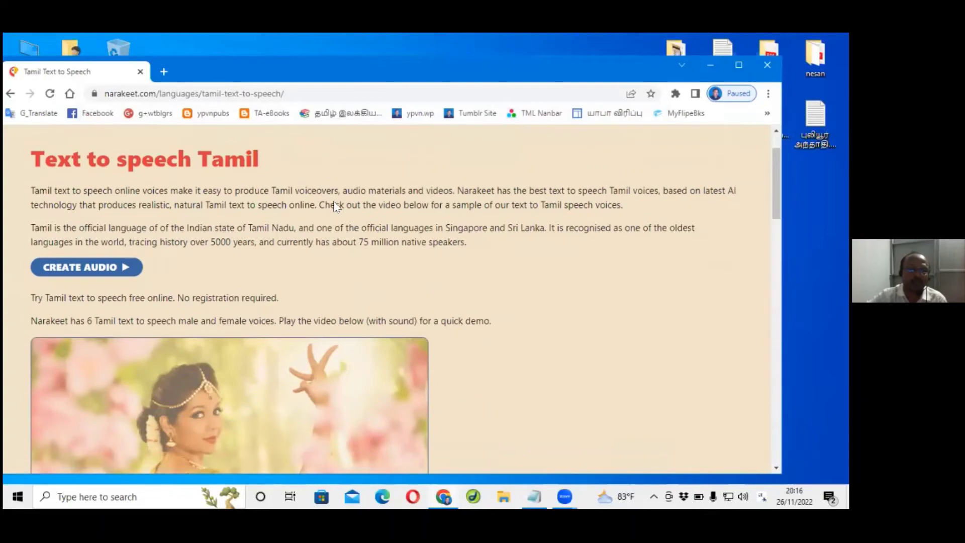
scroll(335, 205, "down", 2)
scroll(337, 206, "up", 3)
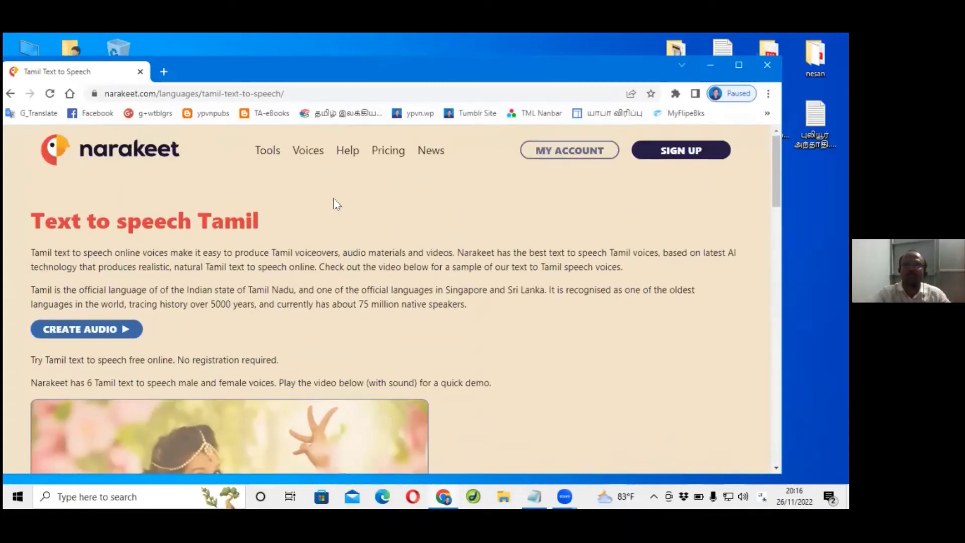
scroll(262, 259, "down", 4)
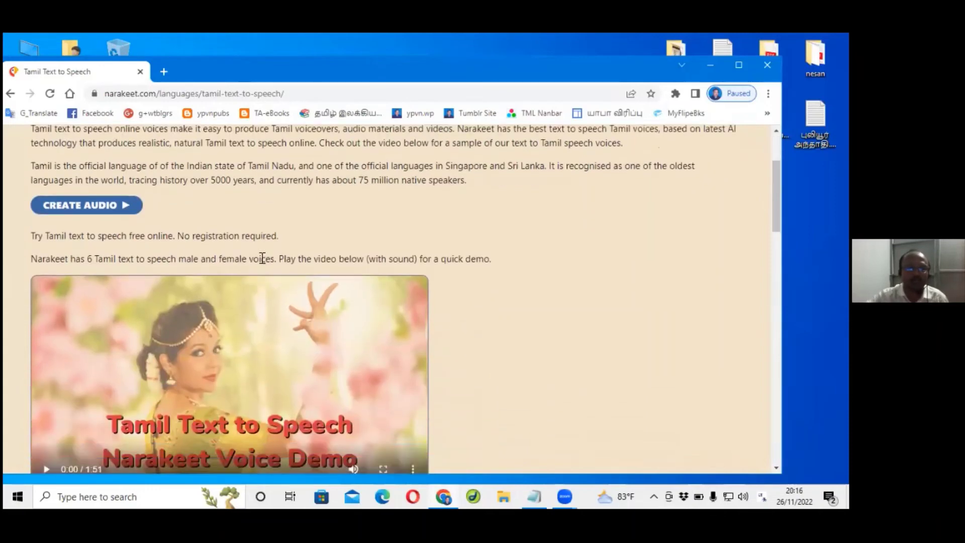
scroll(251, 266, "down", 5)
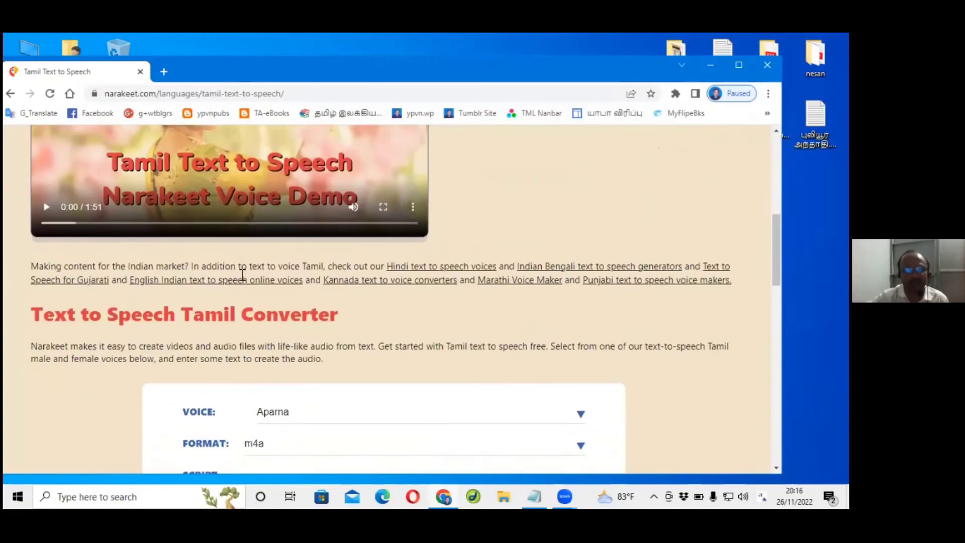
scroll(101, 256, "up", 2)
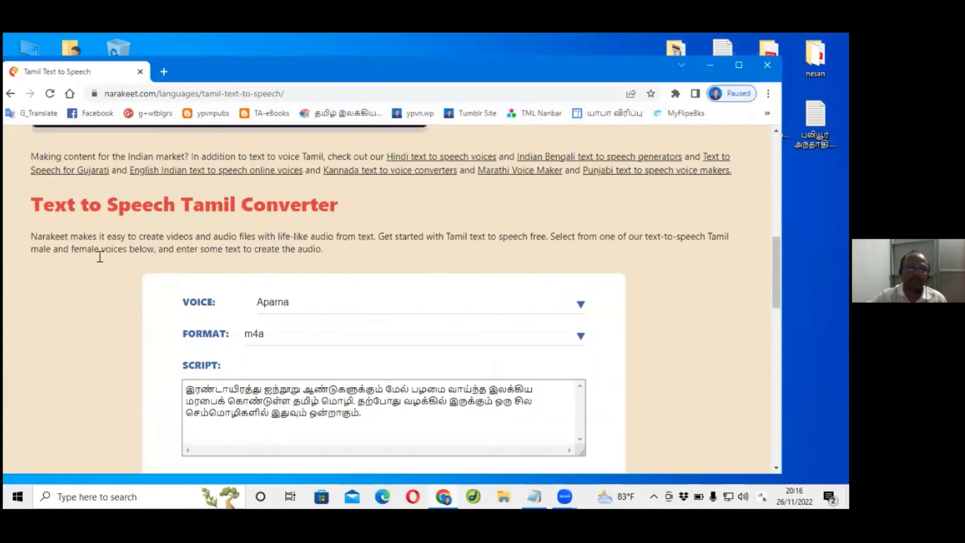
scroll(100, 257, "down", 2)
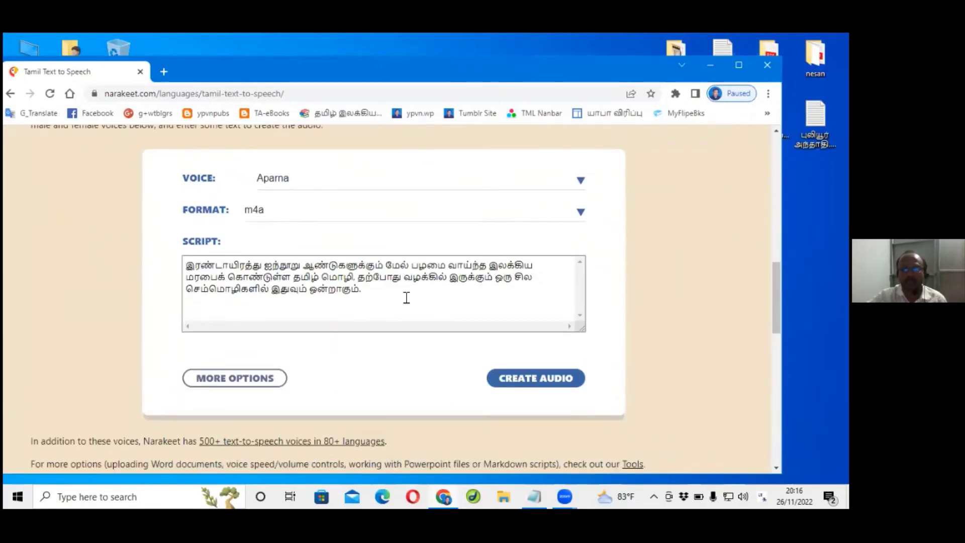
left_click(242, 383)
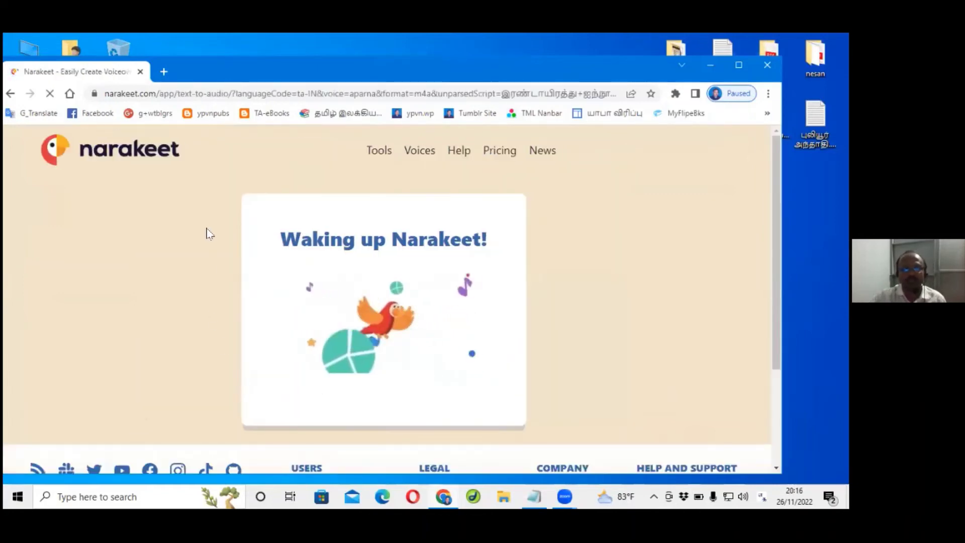
Review the Text to audio settings and play the sample of the Aparna voice
scroll(206, 233, "down", 1)
scroll(207, 228, "up", 1)
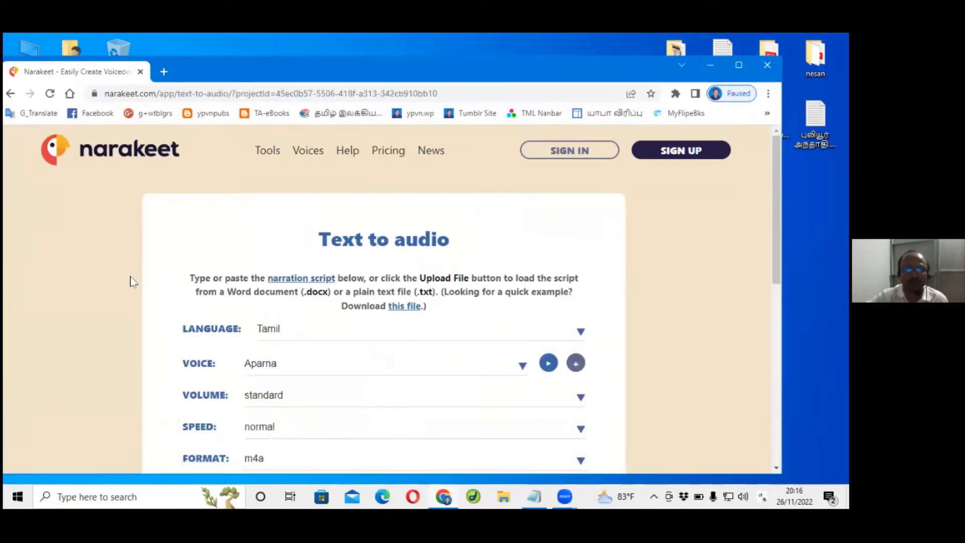
scroll(130, 282, "down", 1)
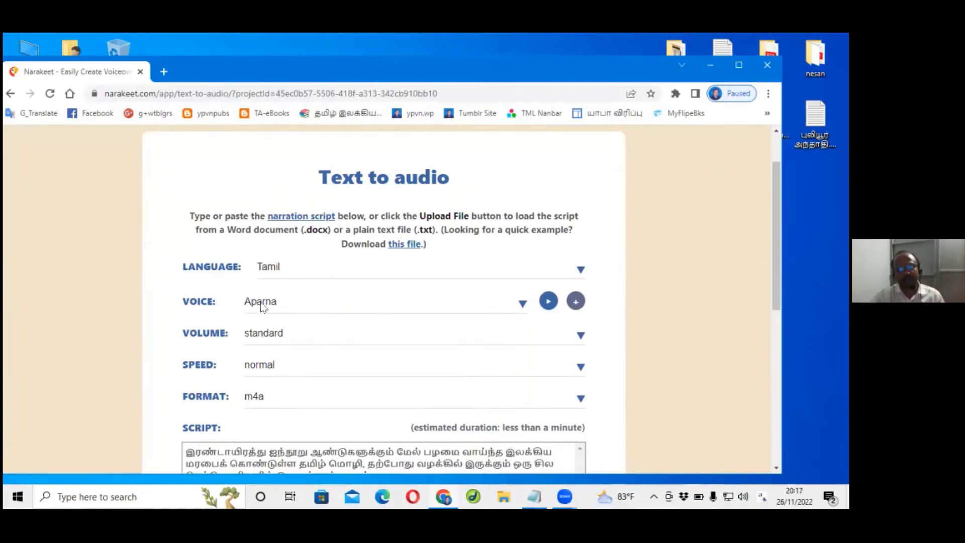
scroll(261, 306, "down", 3)
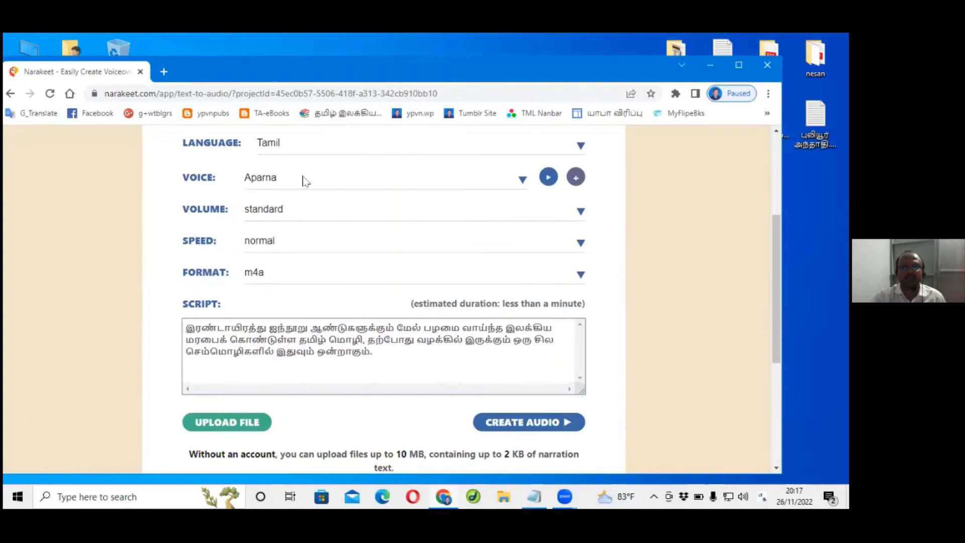
left_click(553, 181)
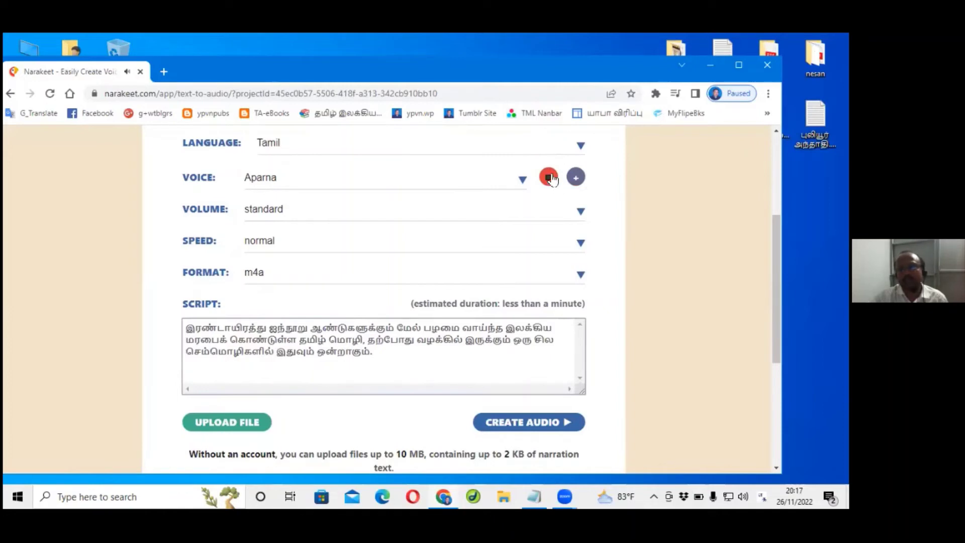
Set the Tamil voice to Vijay and play its sample, stopping it after listening
left_click(300, 177)
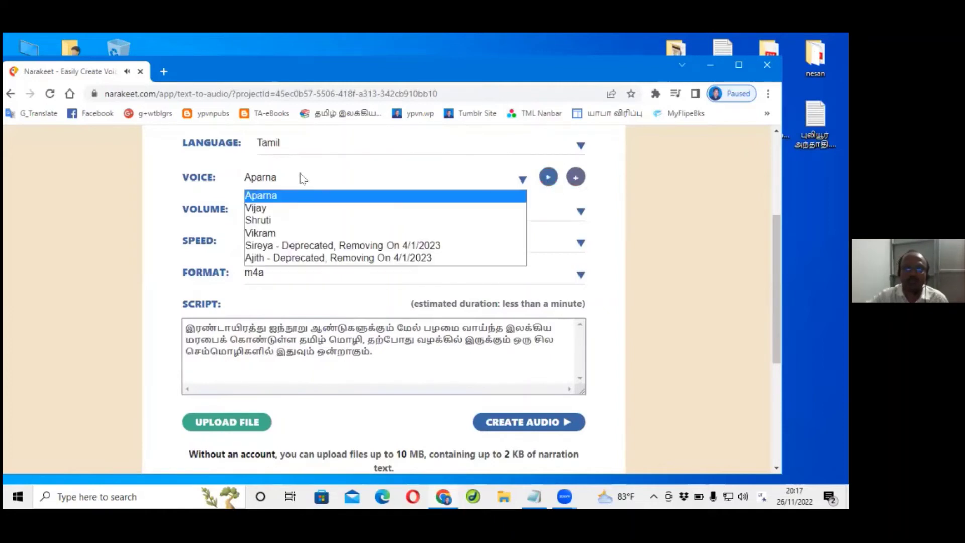
left_click(272, 208)
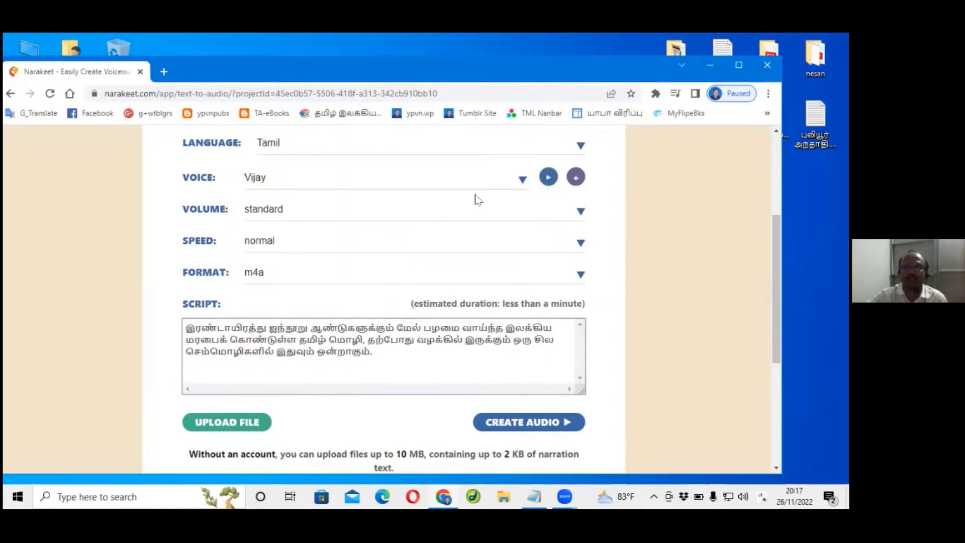
left_click(549, 178)
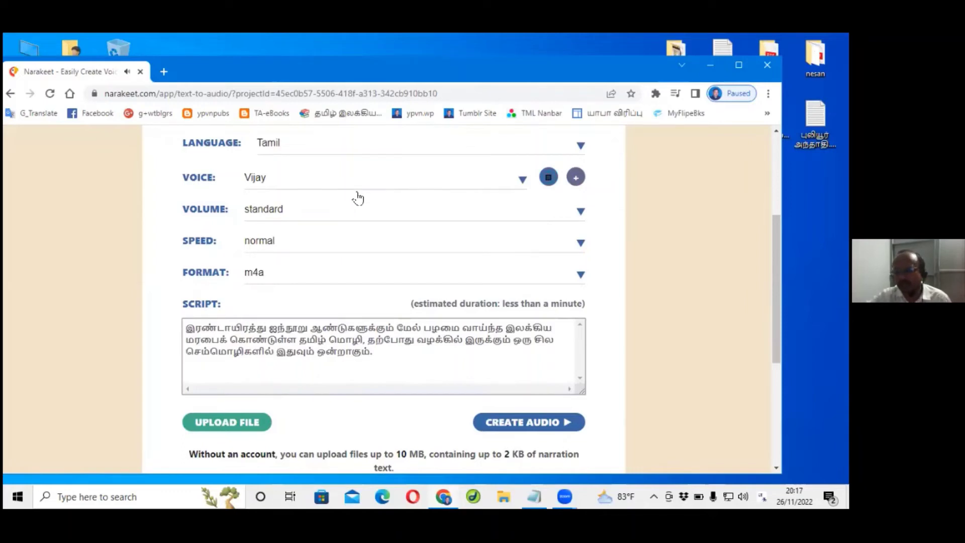
left_click(288, 180)
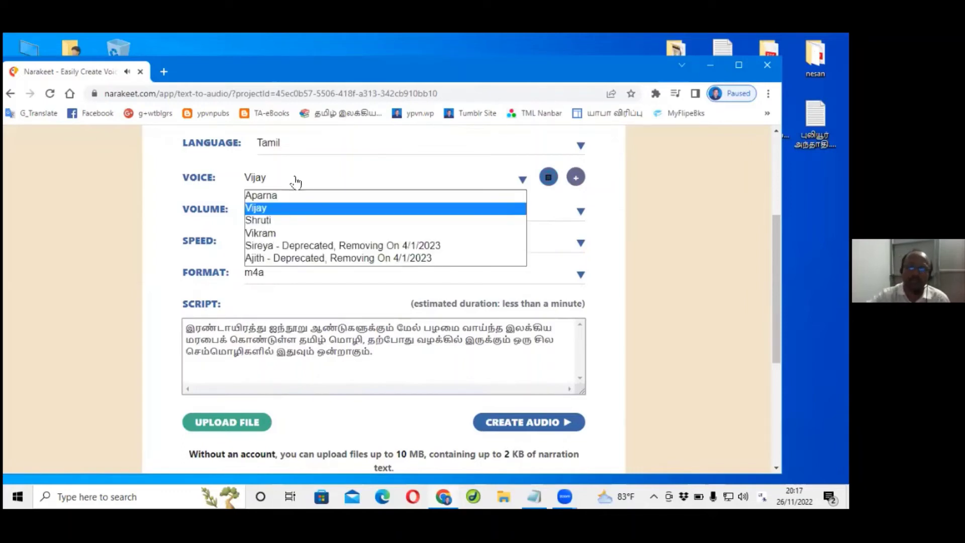
left_click(547, 179)
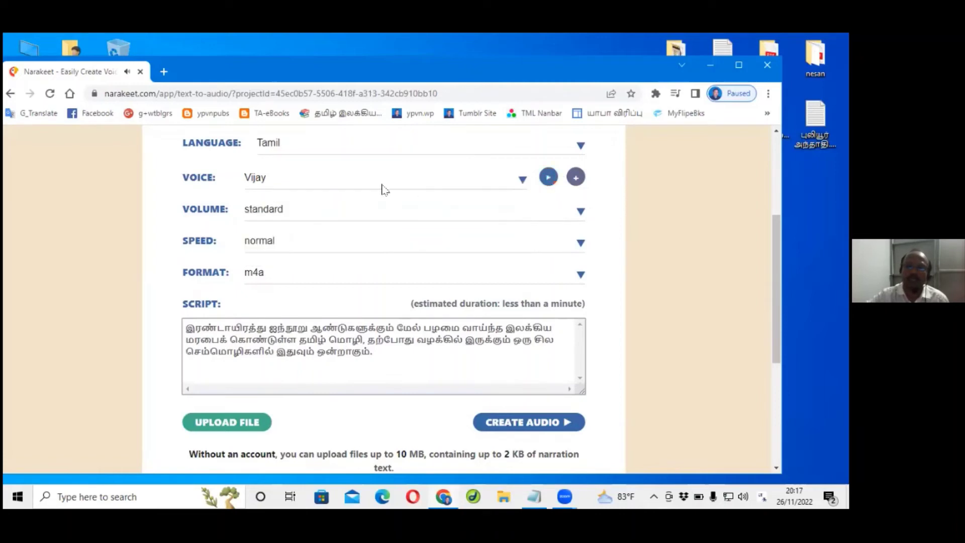
left_click(316, 182)
left_click(315, 182)
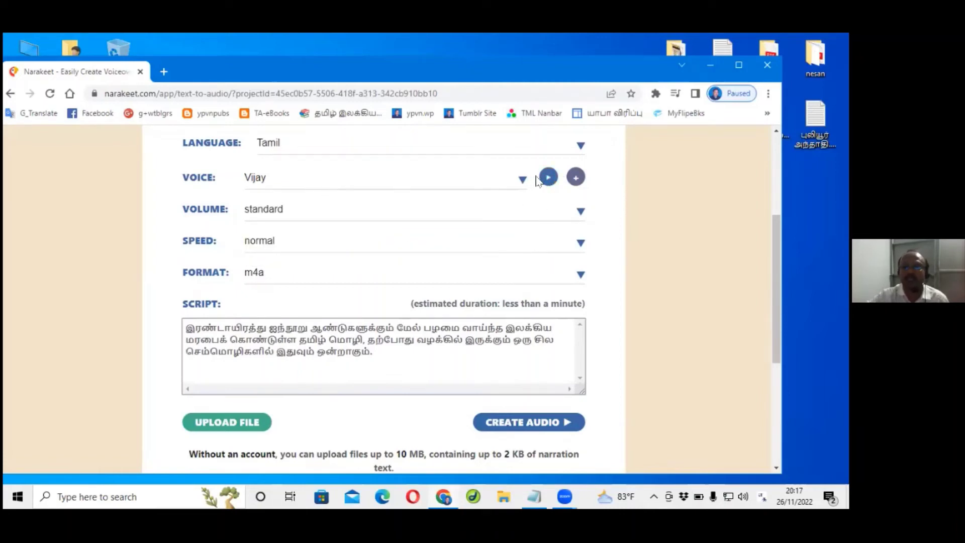
Change the Tamil voice to Shruti and play its sample
left_click(294, 182)
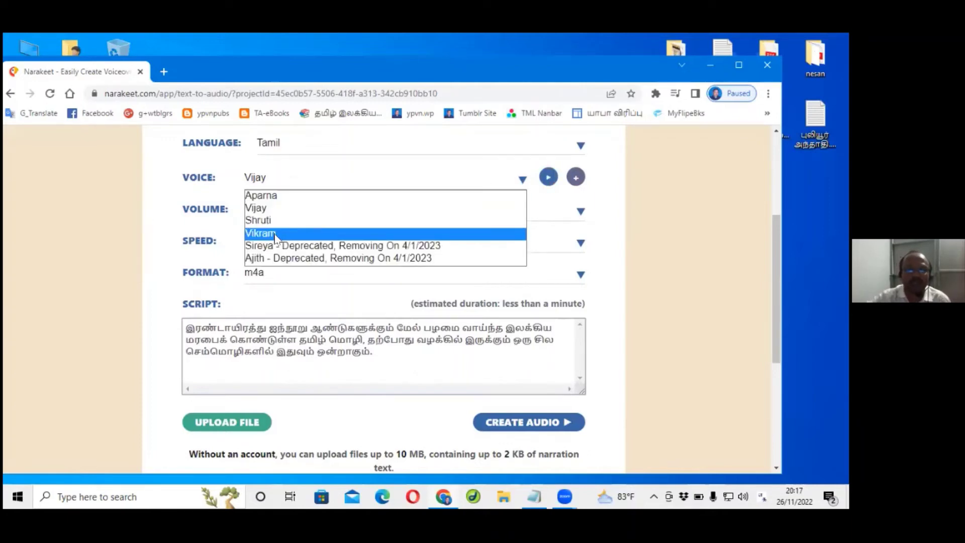
left_click(264, 222)
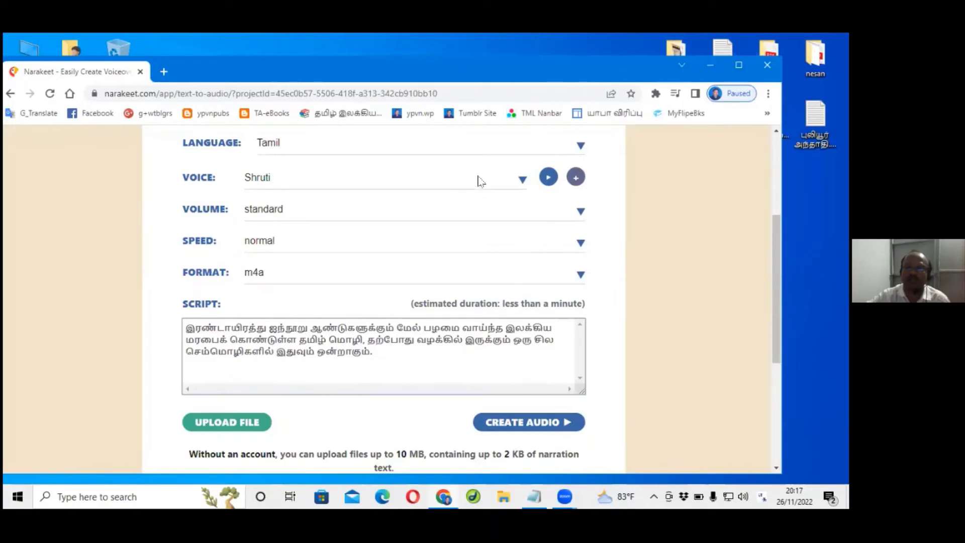
left_click(547, 179)
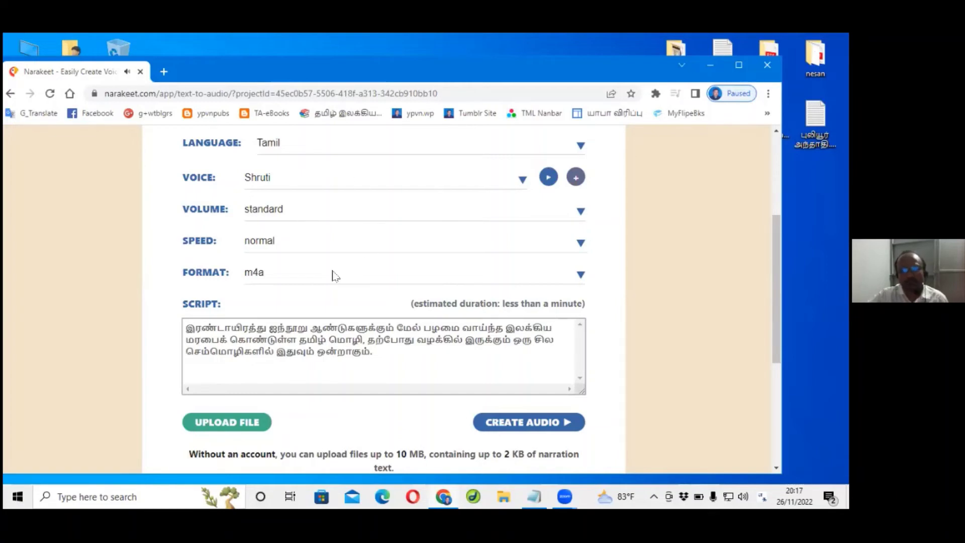
Look over the script and audio creation area, and go back from Narakeet to the new tab page
scroll(334, 274, "down", 2)
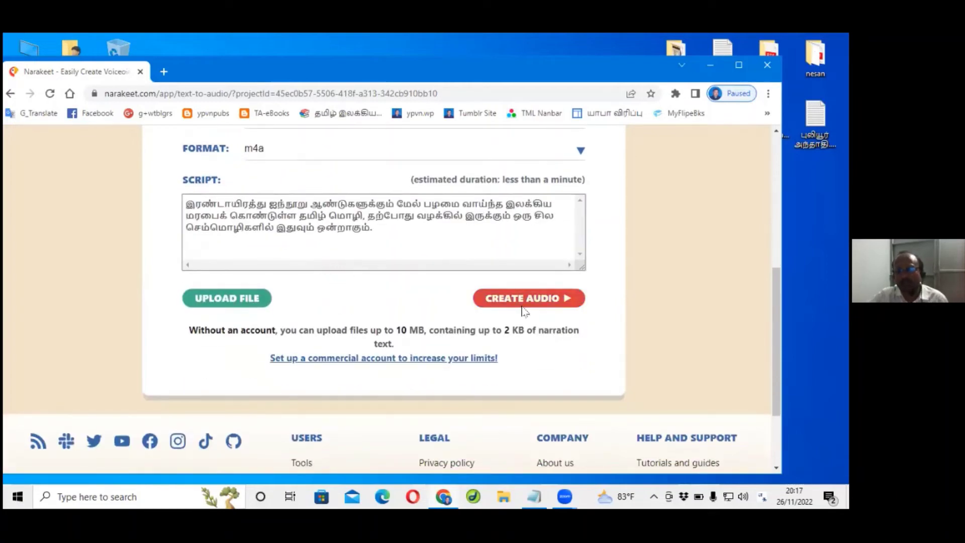
scroll(458, 286, "up", 5)
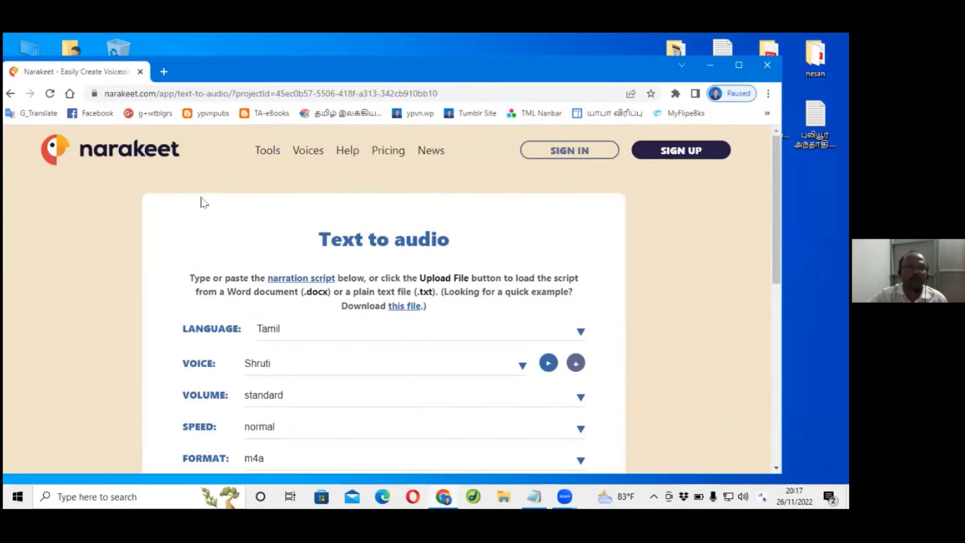
left_click(10, 93)
left_click(10, 93)
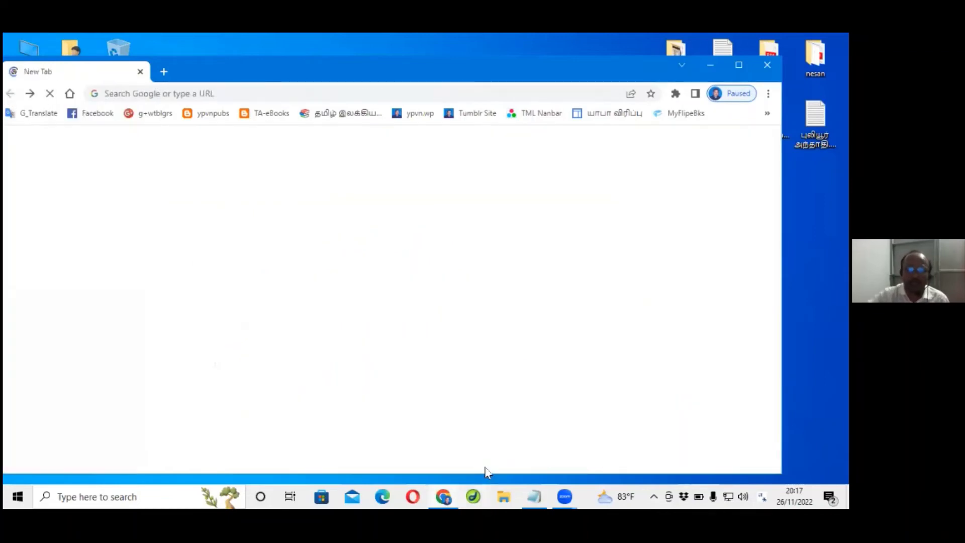
Review the VLC Player Convertion, Online Convertion and Voice/MP3 to Text sections in the speech2text2voice.txt notes
left_click(535, 496)
scroll(504, 337, "down", 2)
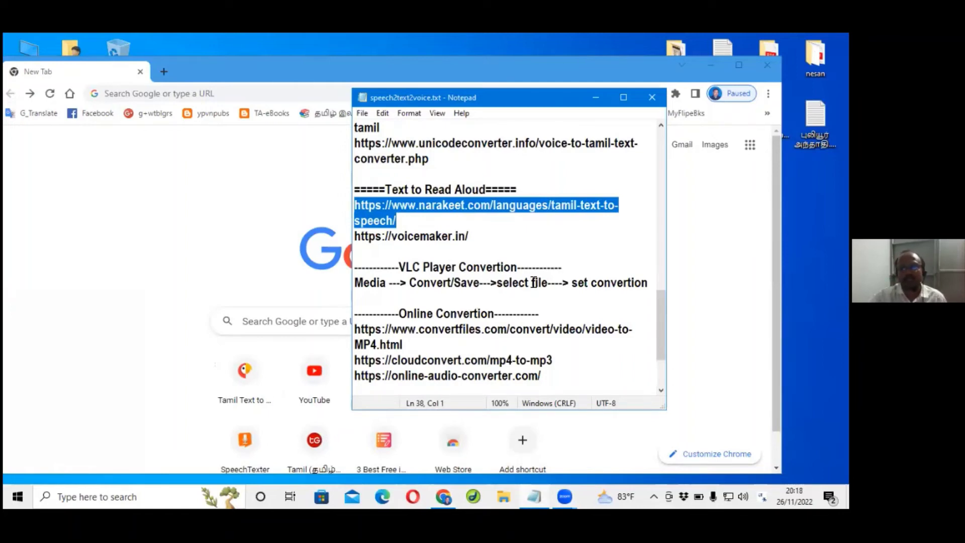
scroll(434, 362, "down", 2)
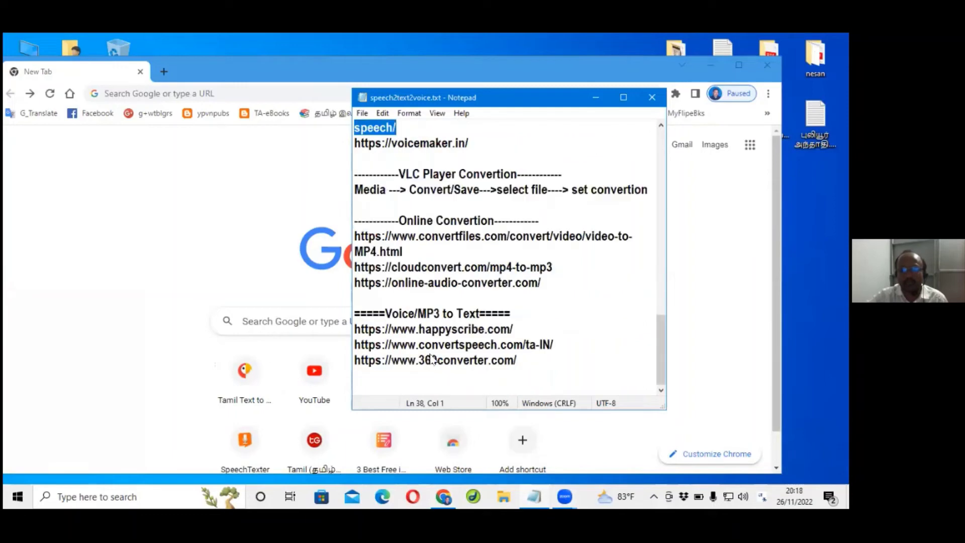
Close Chrome and open the Audio_Video_Apps folder from the desktop
left_click(152, 284)
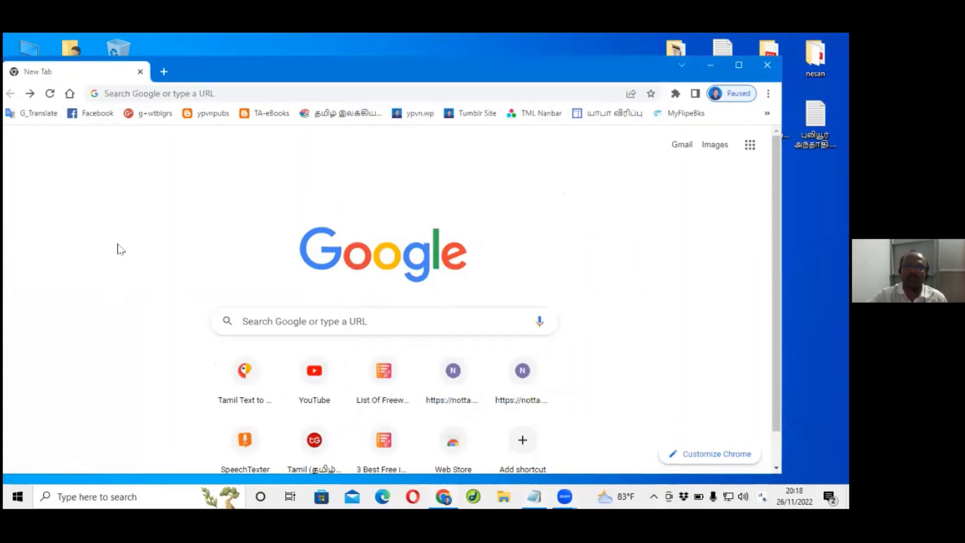
left_click(767, 65)
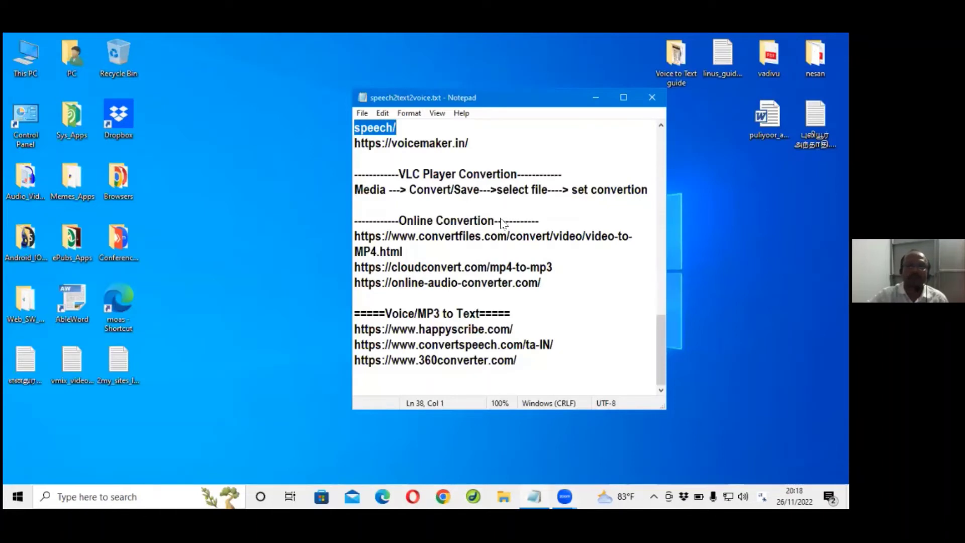
left_click(226, 86)
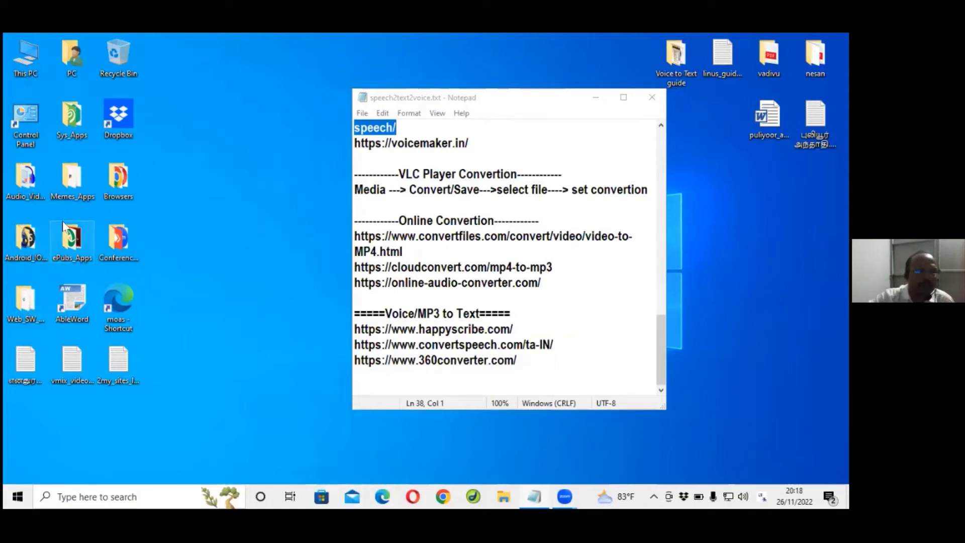
double_click(26, 178)
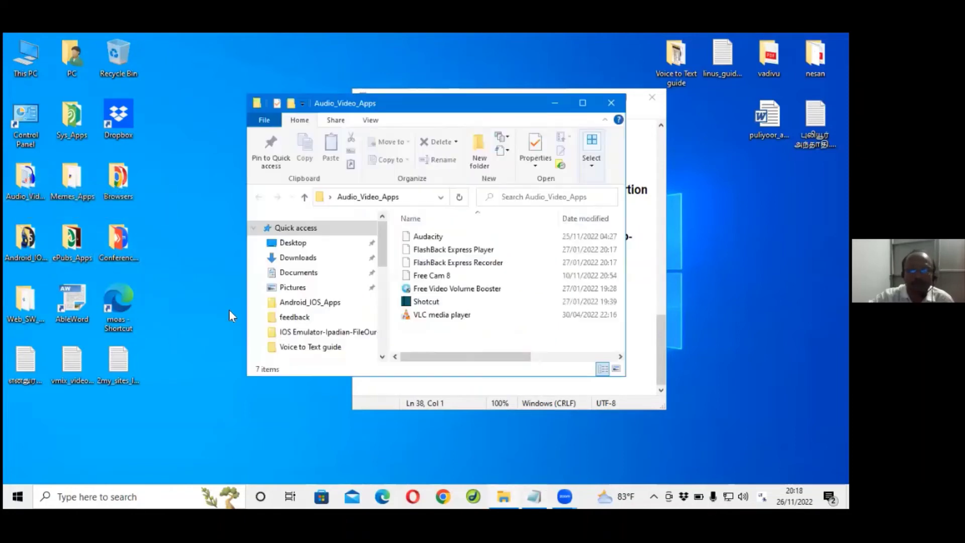
Open VLC media player from the Audio_Video_Apps folder and move its window towards the desktop's upper-left corner
double_click(442, 315)
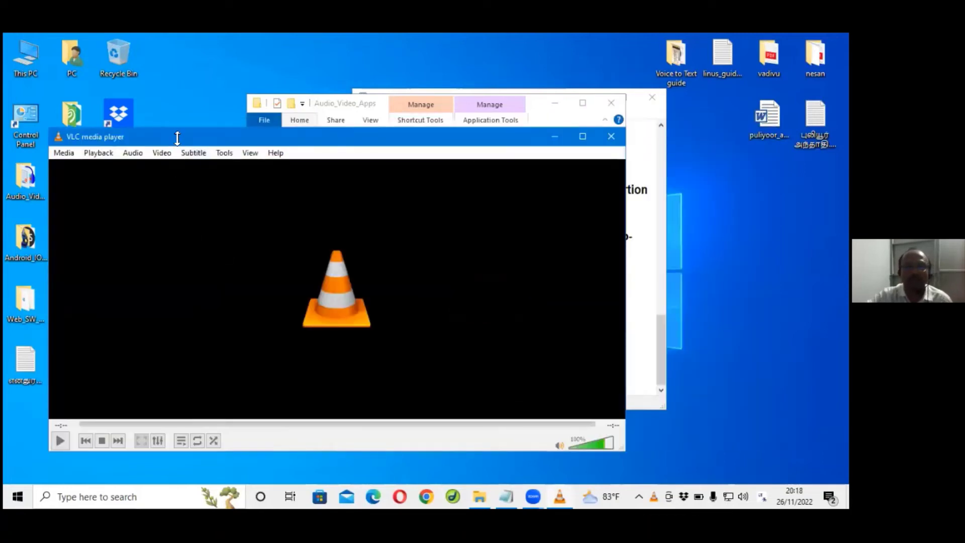
left_click_drag(177, 138, 225, 120)
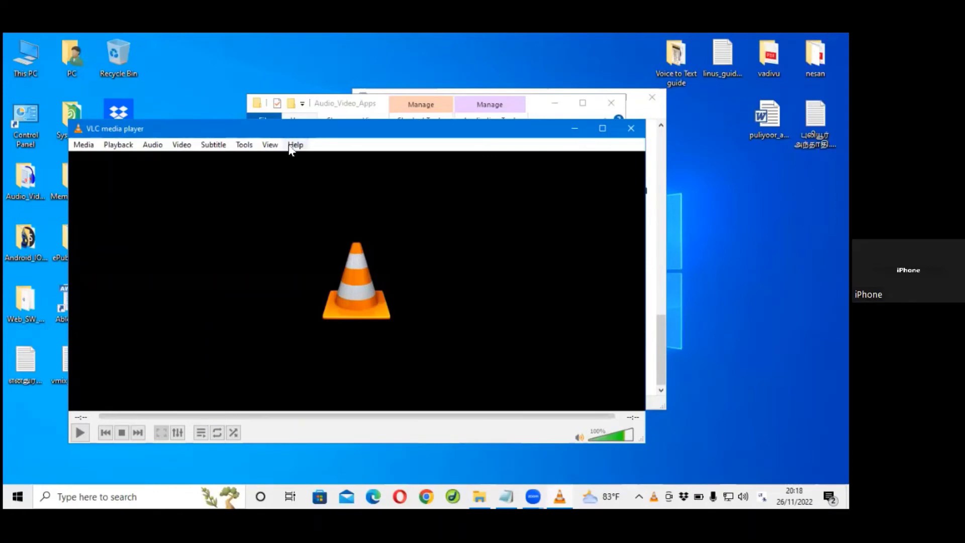
left_click_drag(275, 131, 247, 93)
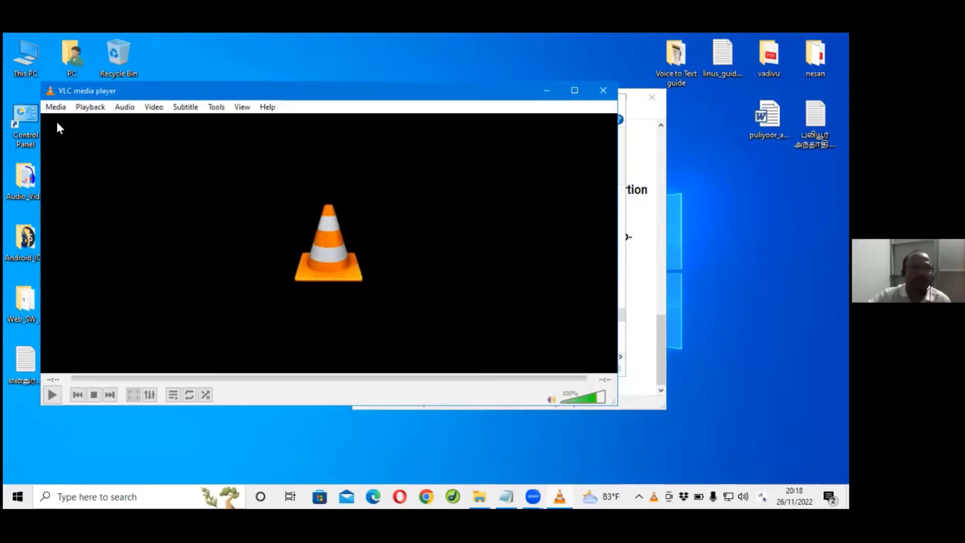
left_click(57, 107)
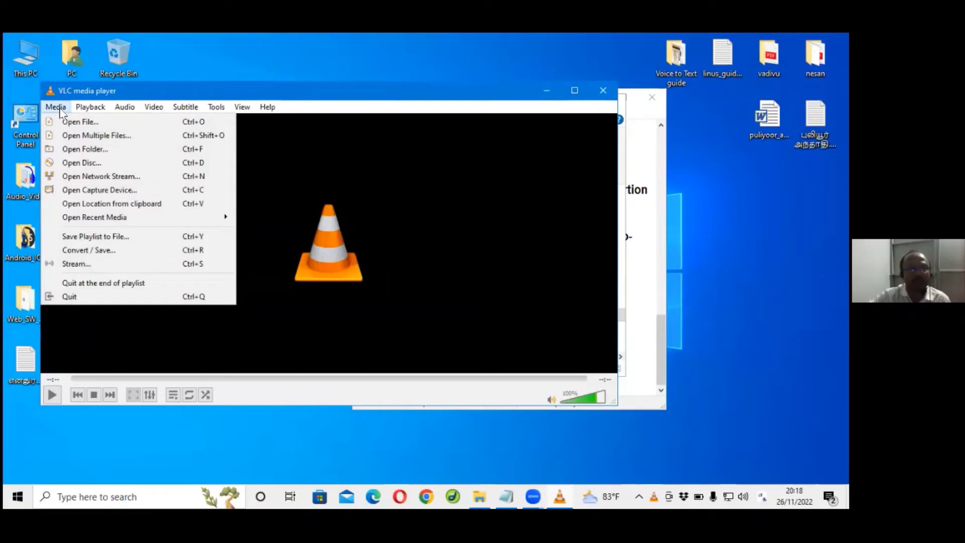
left_click(61, 84)
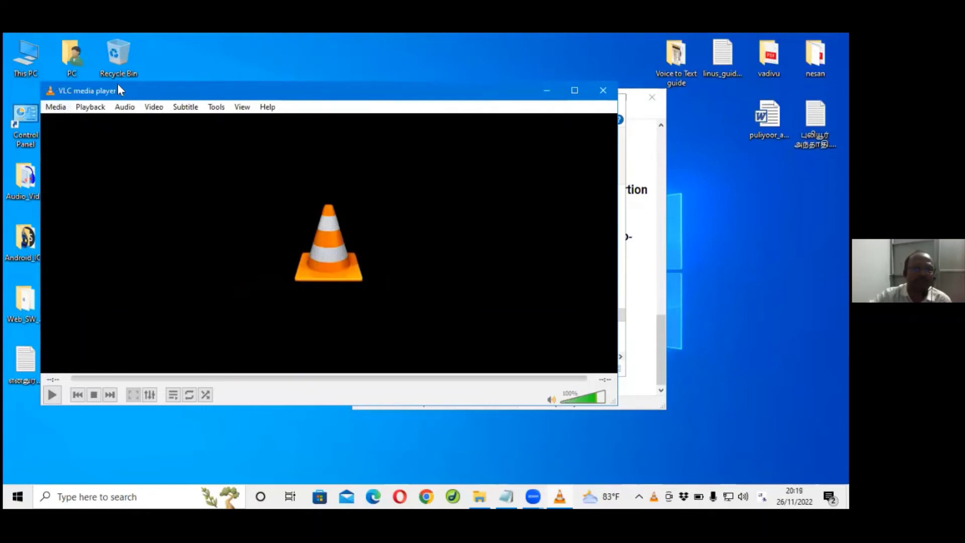
left_click_drag(122, 101, 96, 87)
left_click(23, 77)
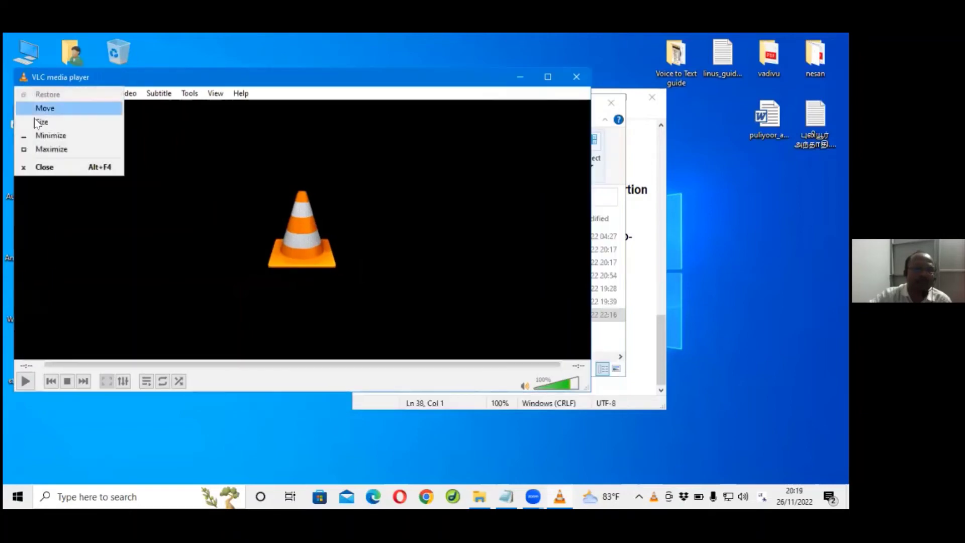
left_click(82, 81)
Add voice2read.mp4 from the Voice to Text guide folder as the Convert / Save source and choose to convert it
left_click(28, 93)
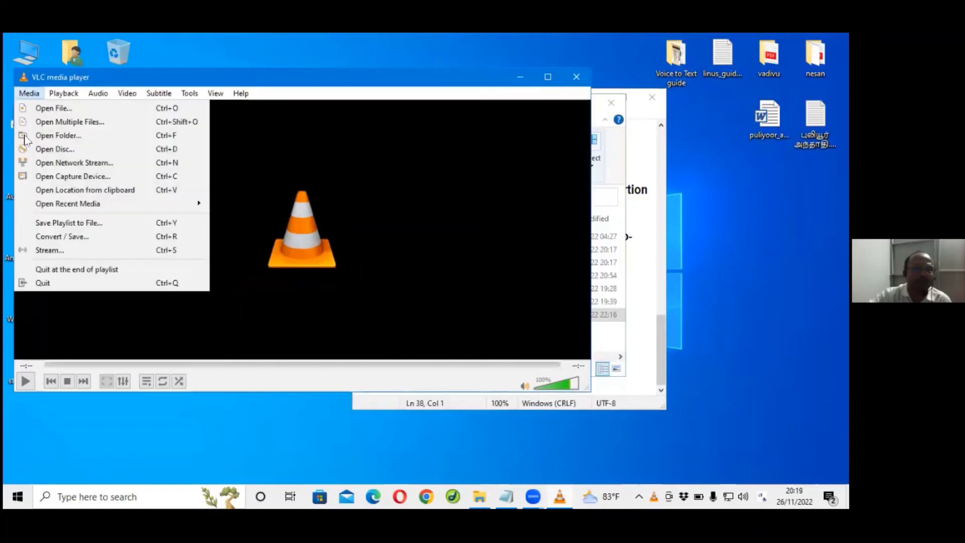
key("Up")
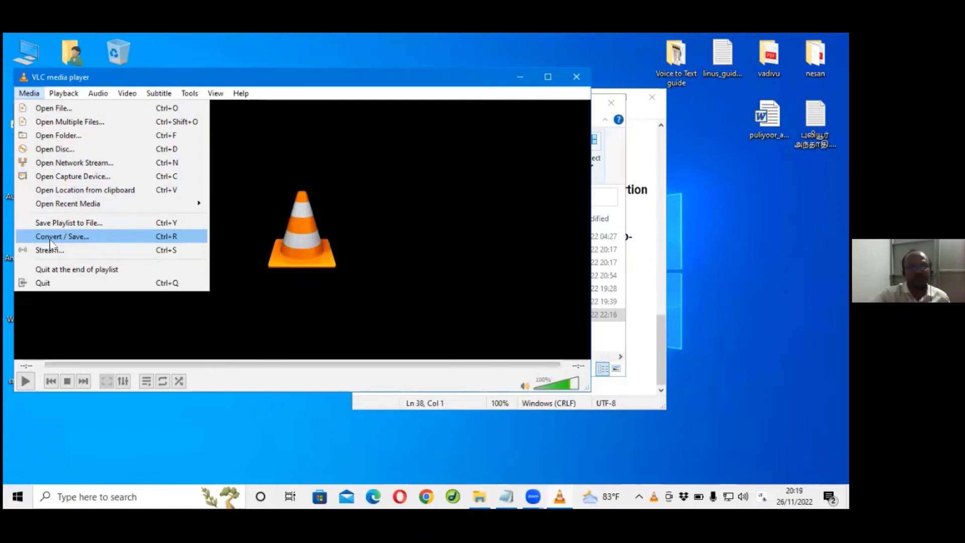
left_click(50, 240)
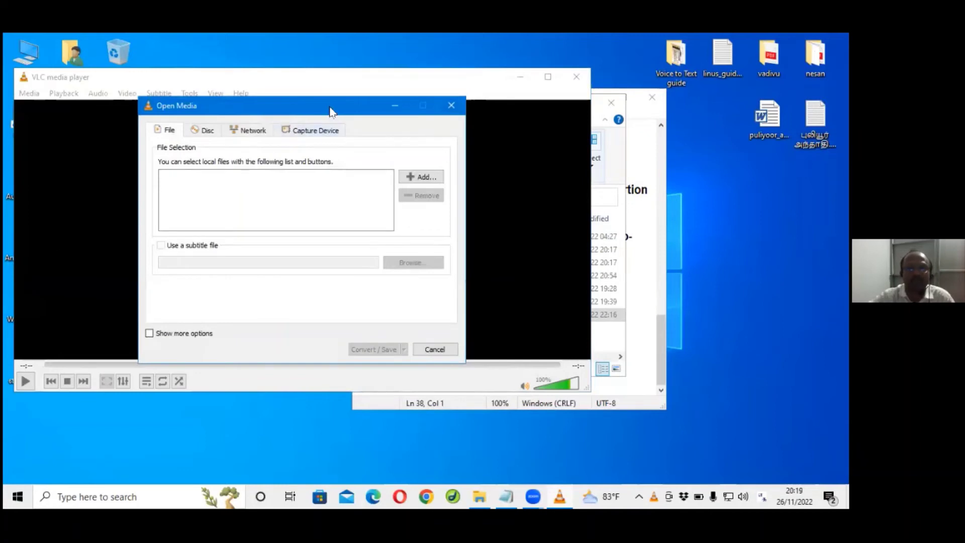
left_click_drag(330, 111, 277, 135)
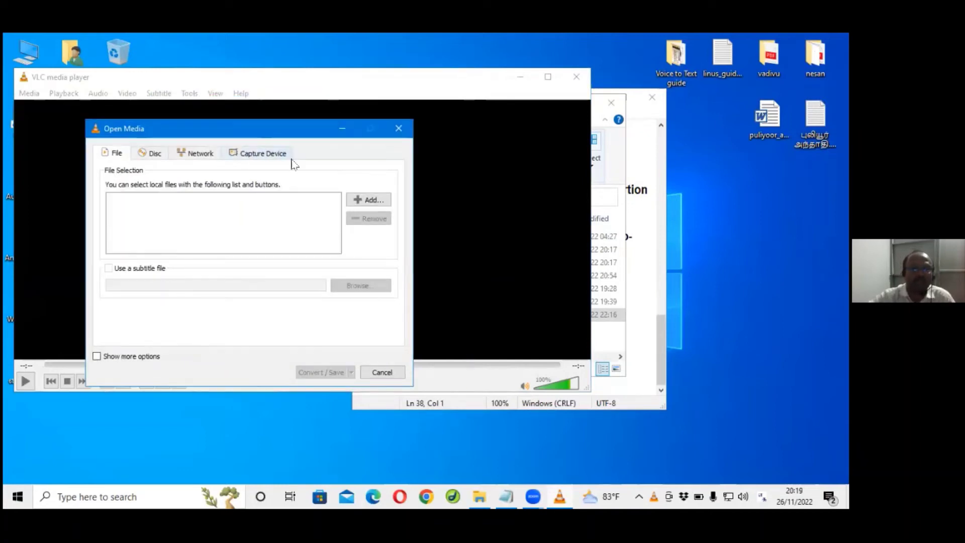
left_click(370, 201)
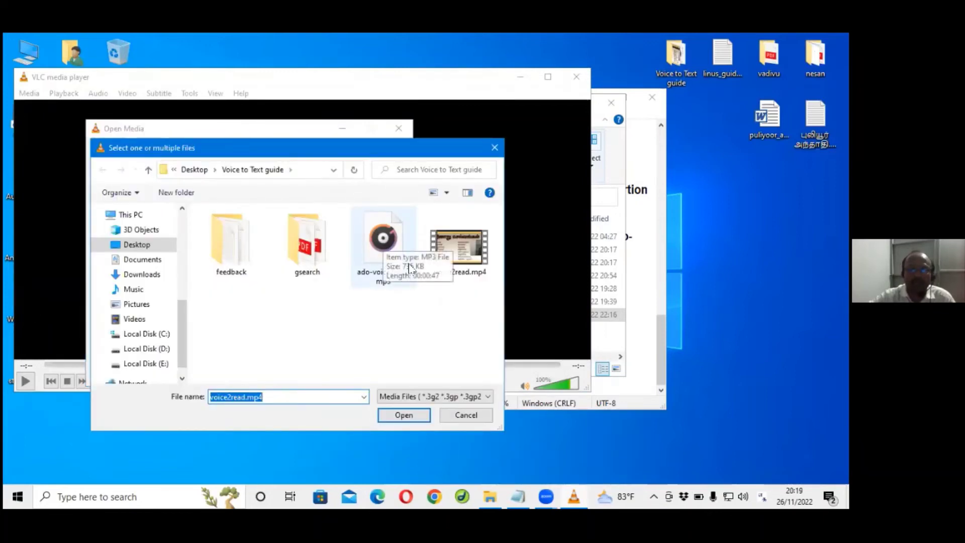
left_click(459, 248)
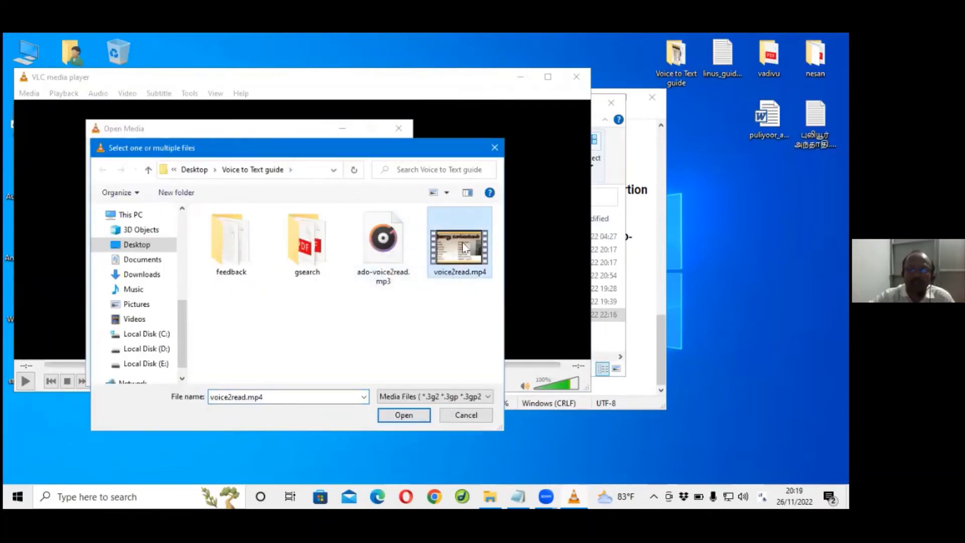
left_click(395, 417)
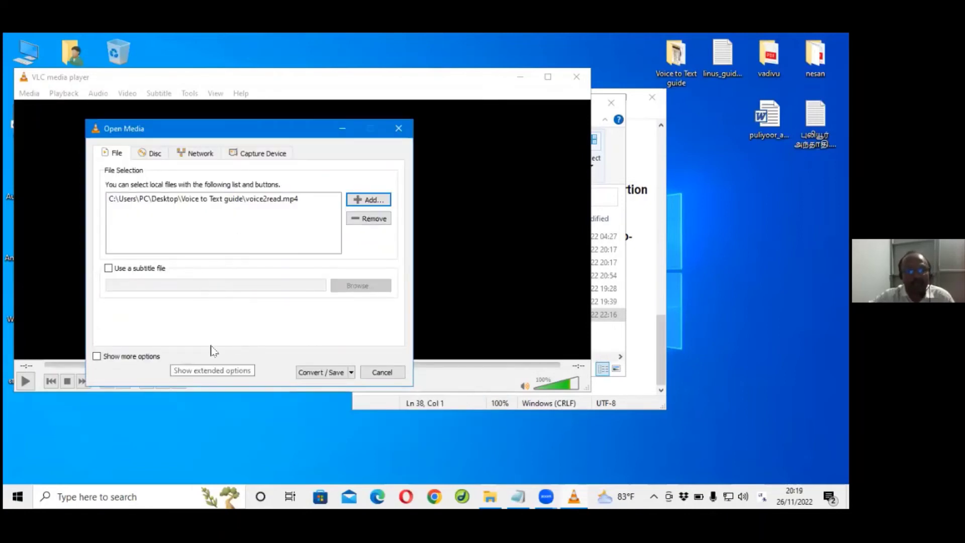
left_click(350, 377)
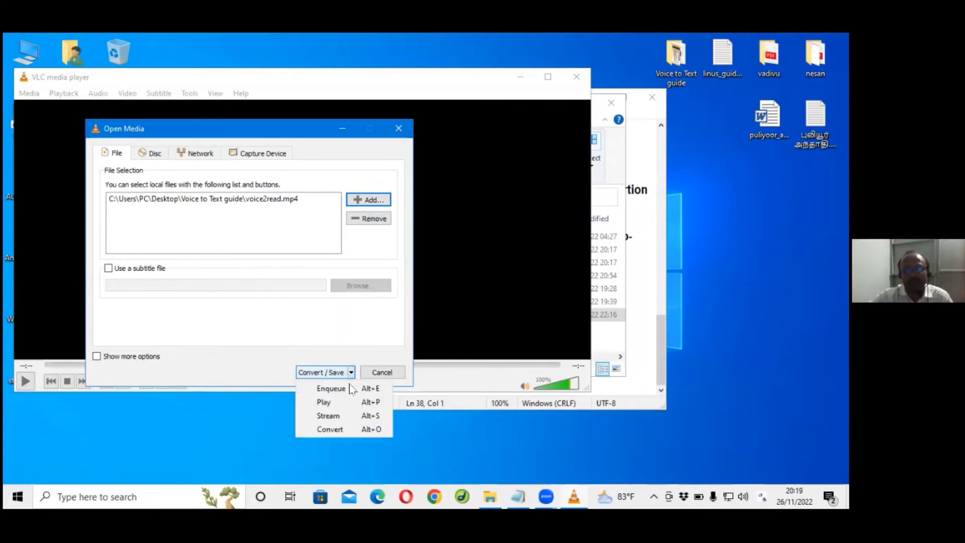
left_click(344, 430)
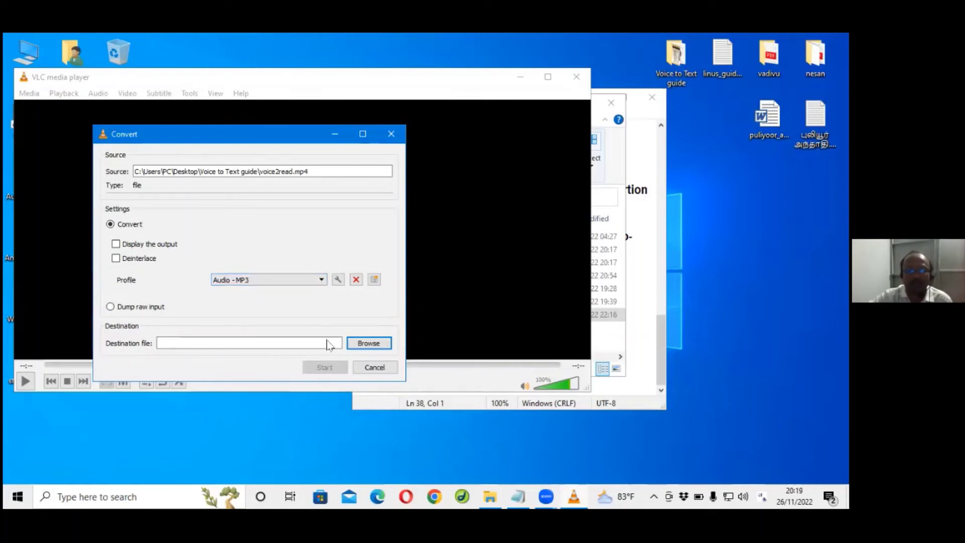
Set the destination to a file named voice2read on the Desktop and start the Audio - MP3 conversion
left_click(358, 342)
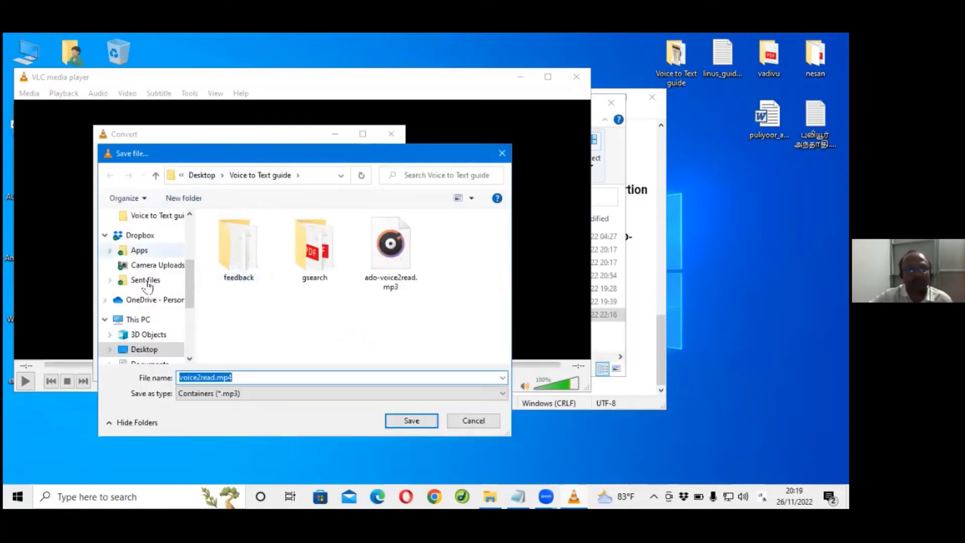
left_click(153, 350)
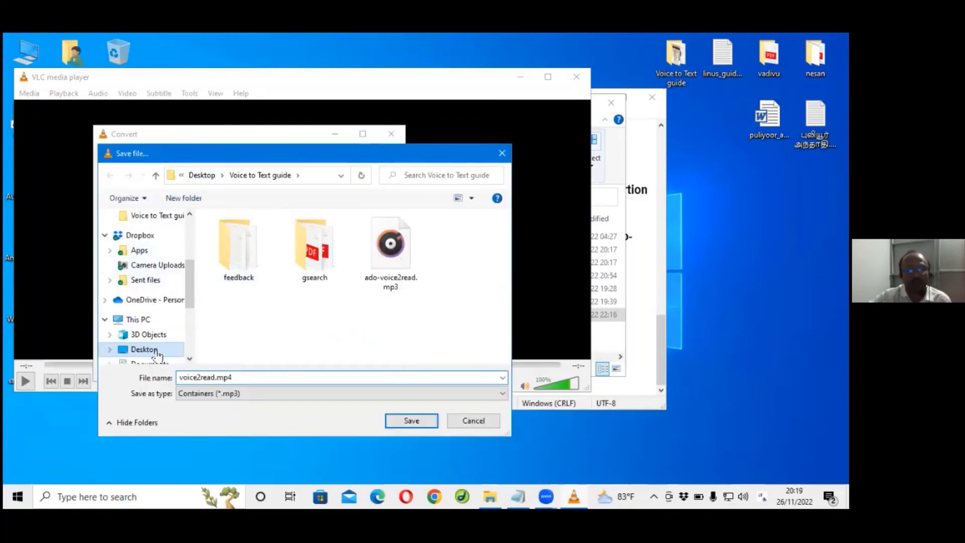
double_click(219, 382)
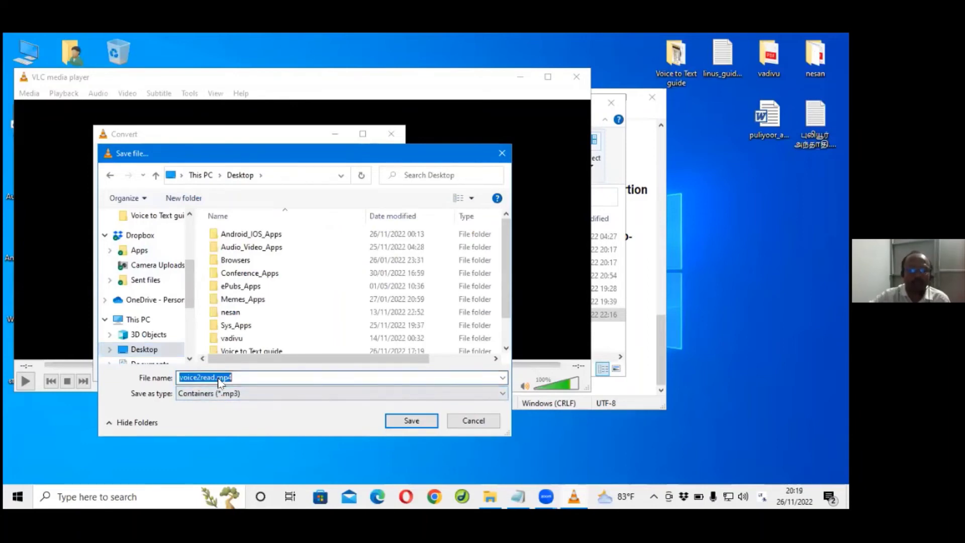
left_click(246, 379)
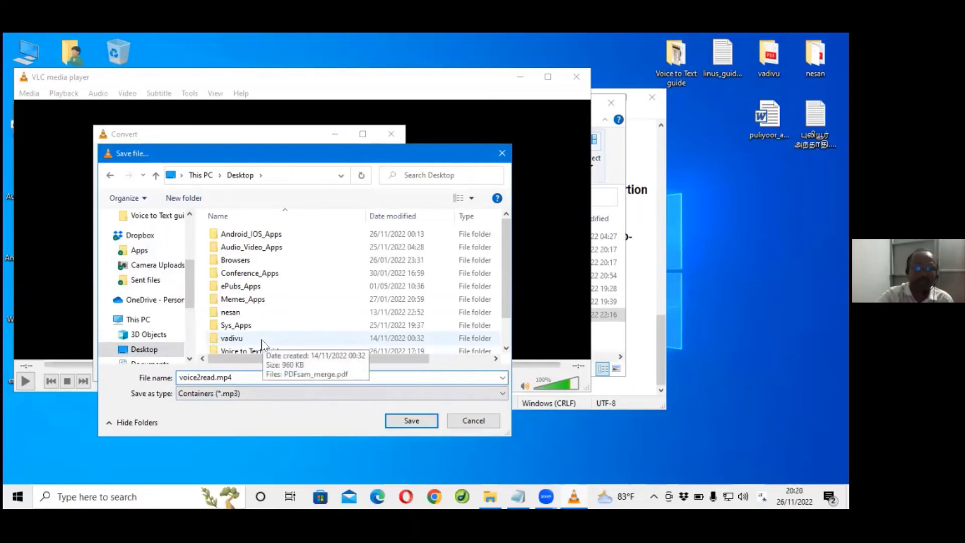
key("BackSpace")
key("BackSpace")
key("BackSpace")
key("BackSpace")
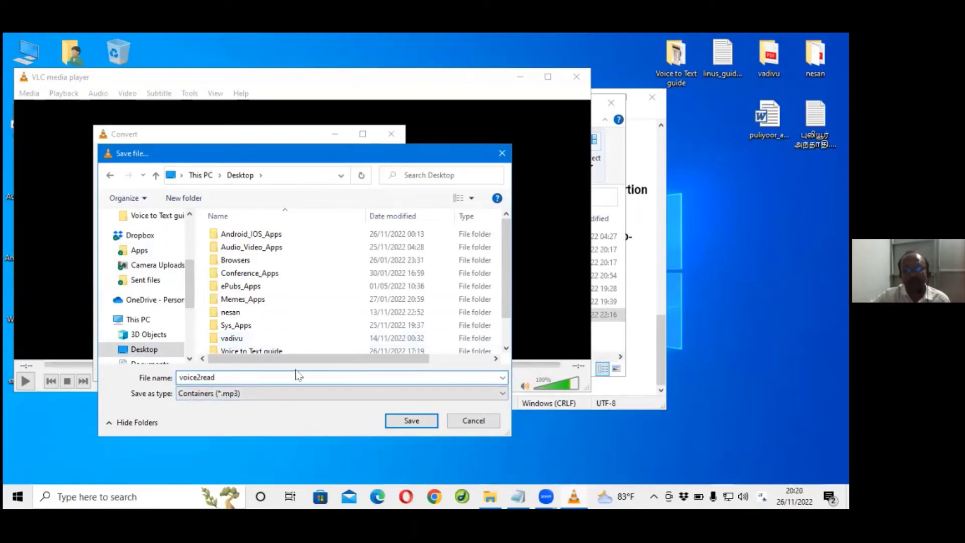
left_click(410, 422)
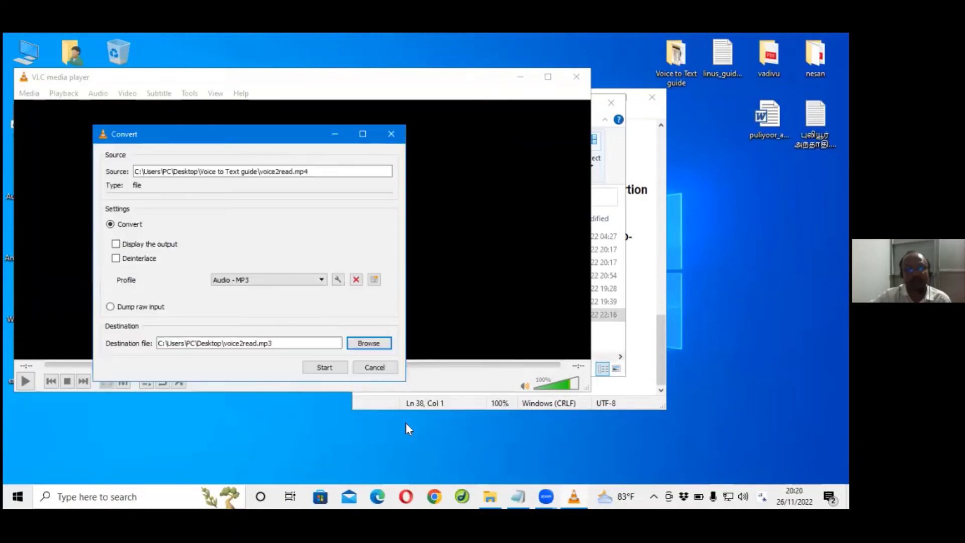
left_click(325, 367)
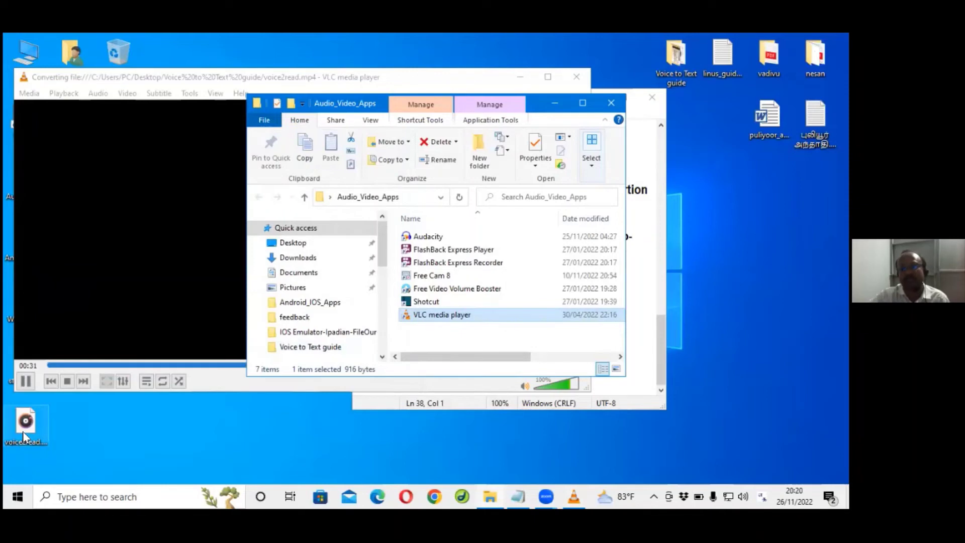
Play the converted voice2read file from the desktop, pause it, and close the music player
double_click(22, 431)
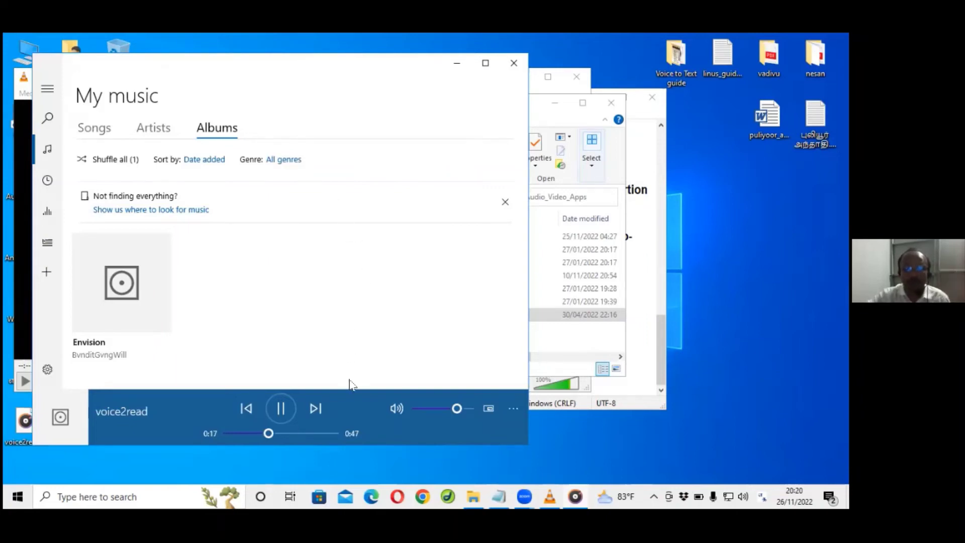
left_click(278, 410)
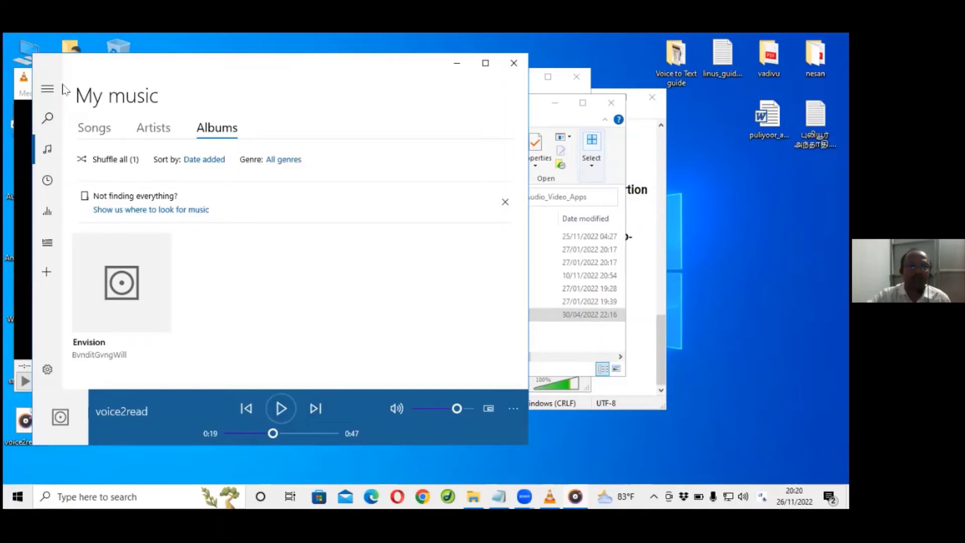
left_click(47, 90)
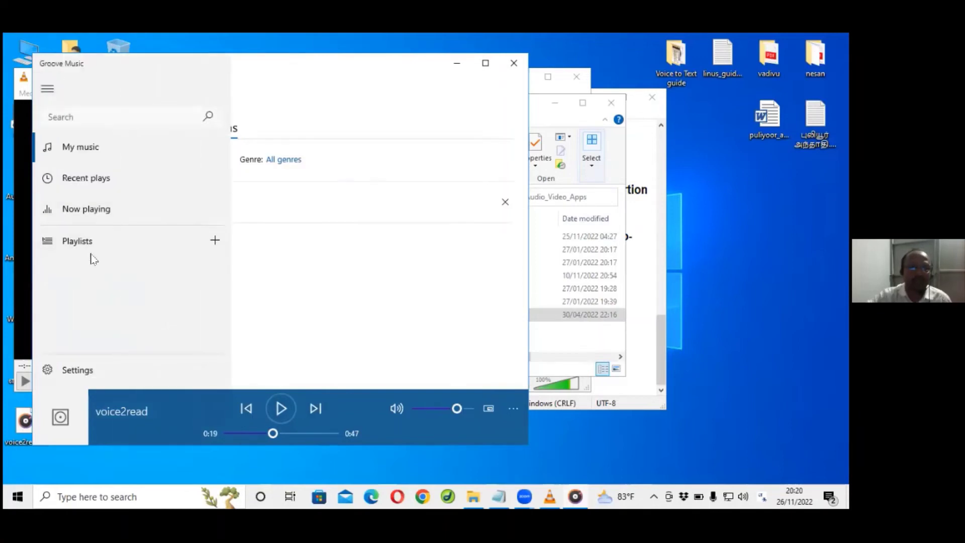
left_click_drag(97, 73, 10, 169)
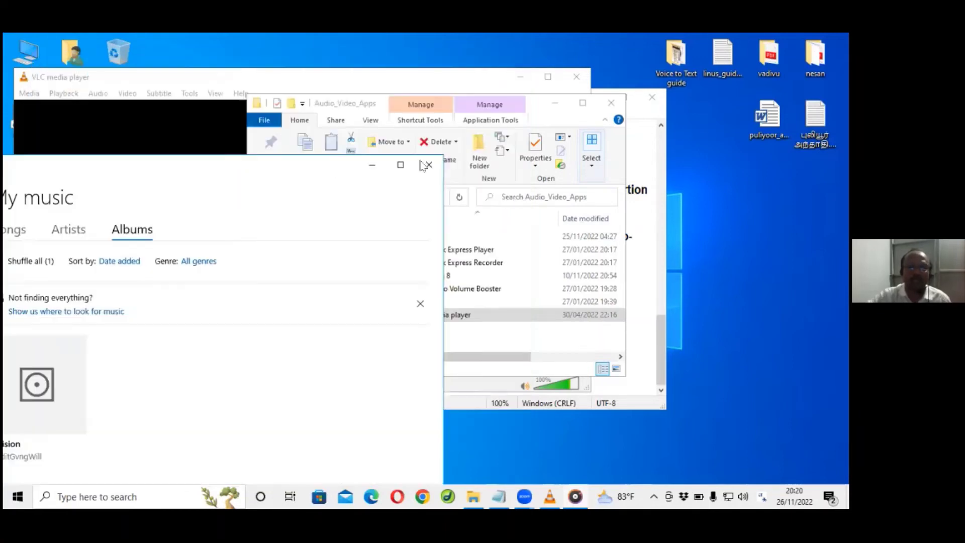
left_click(426, 163)
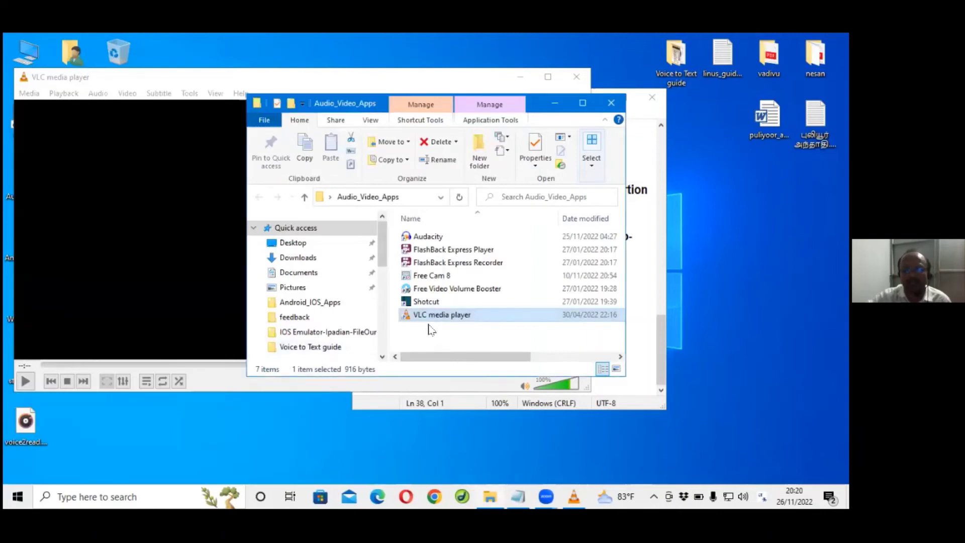
Close the Audio_Video_Apps folder and VLC media player
left_click(302, 105)
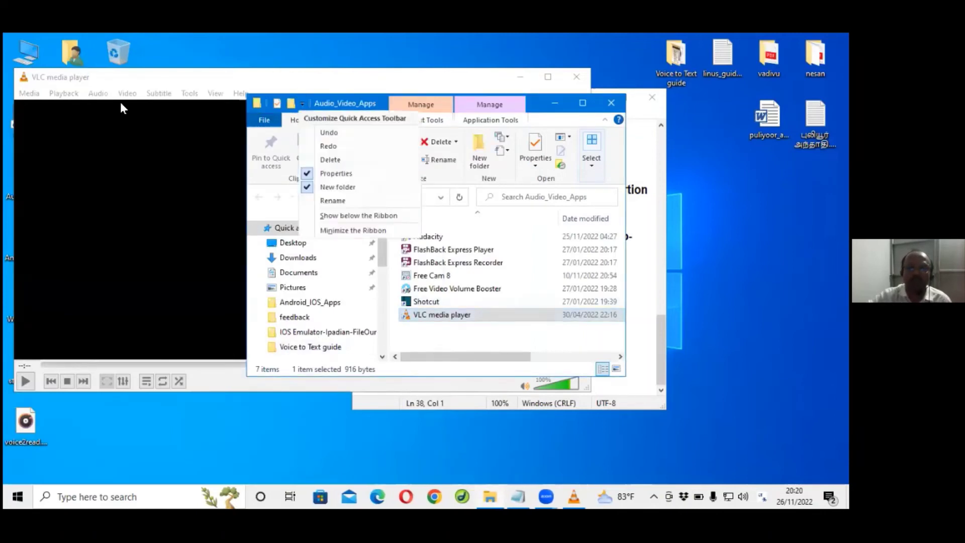
left_click(610, 105)
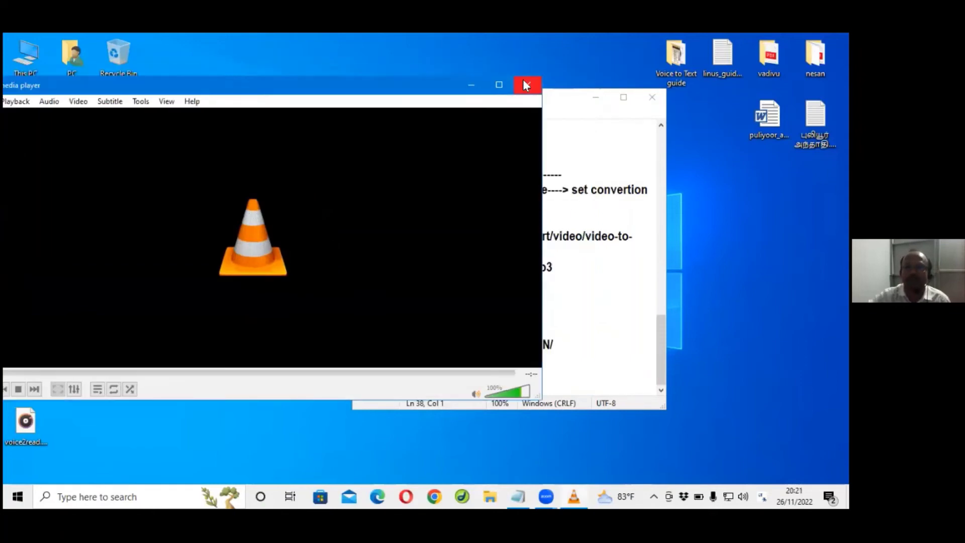
left_click(524, 82)
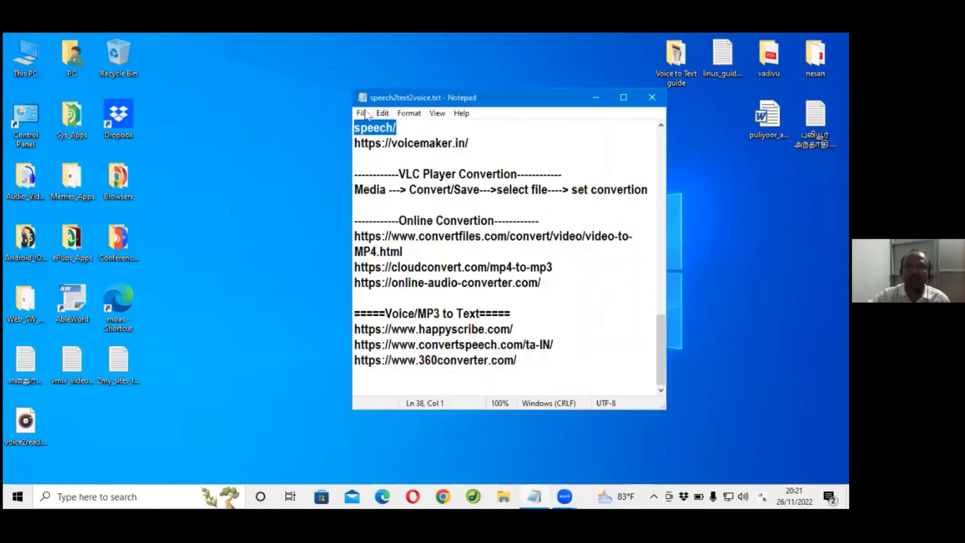
Open the Voice to Text guide folder and play the original voice2read.mp4 video
left_click(505, 495)
right_click(507, 495)
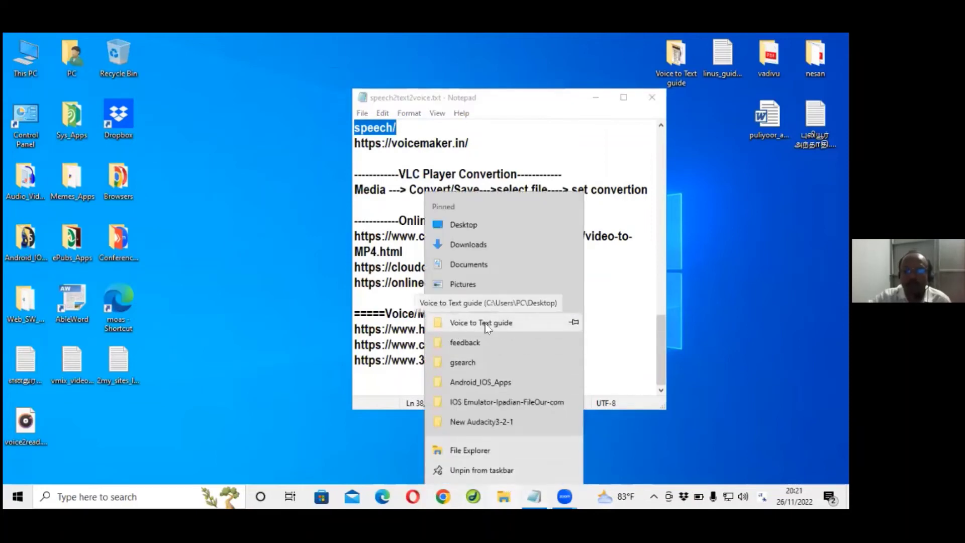
left_click(486, 324)
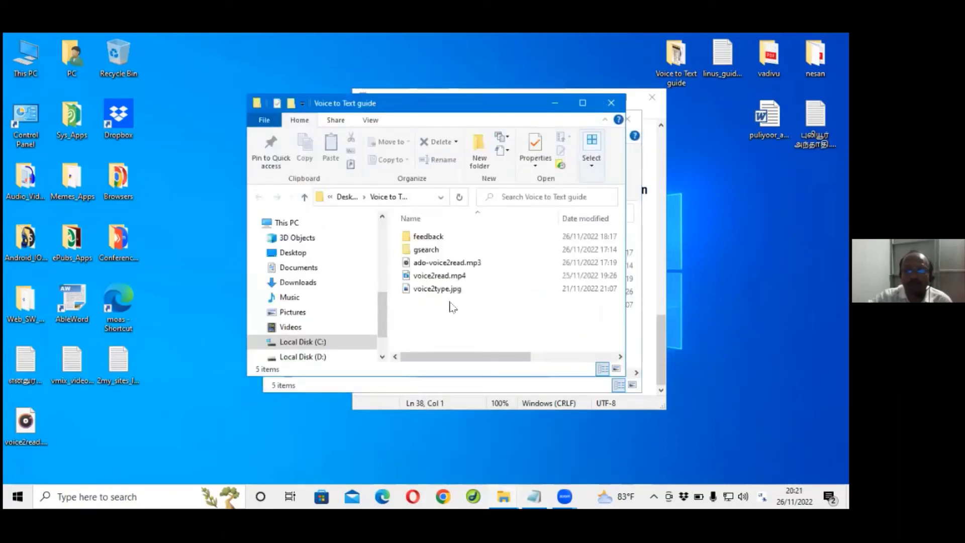
double_click(432, 277)
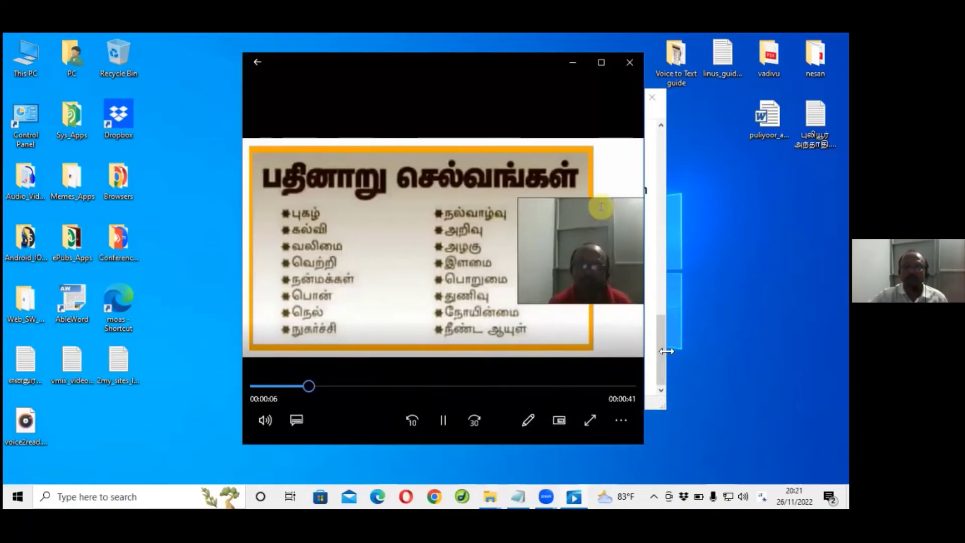
mouse_move(644, 359)
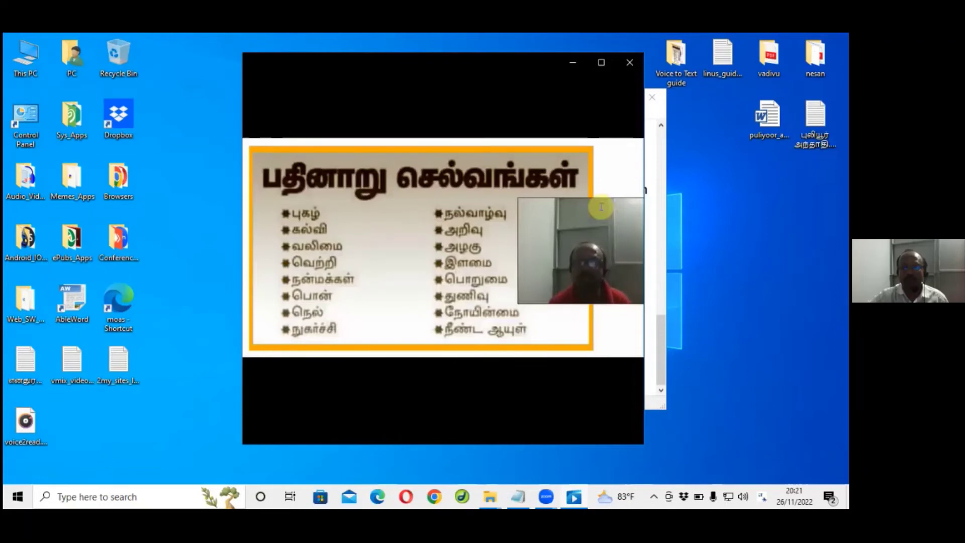
mouse_move(616, 354)
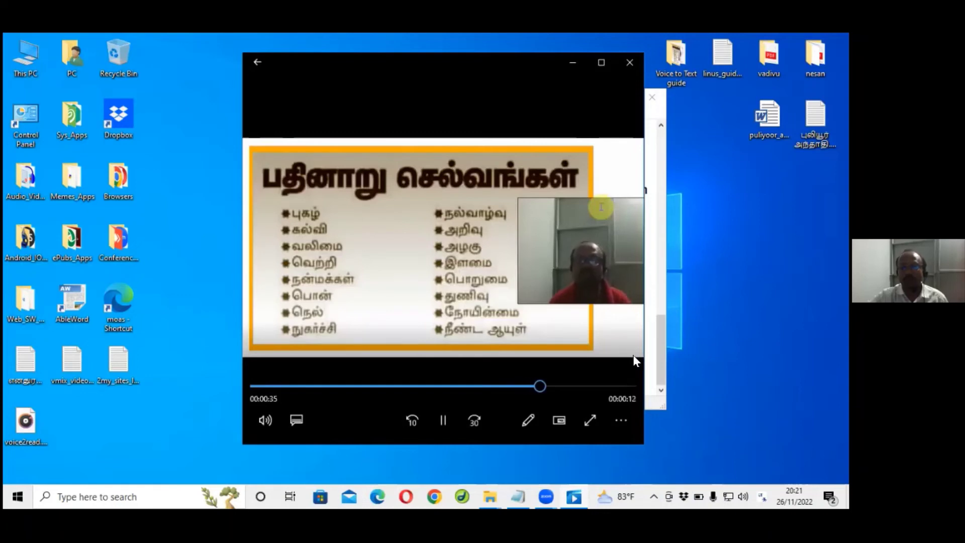
Close the video player and both Voice to Text guide folder windows
left_click(635, 60)
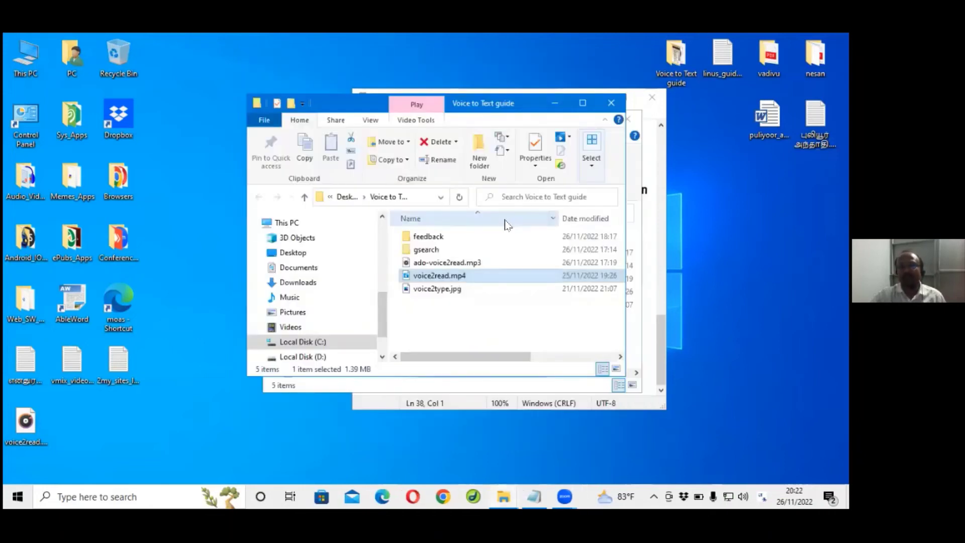
left_click(612, 102)
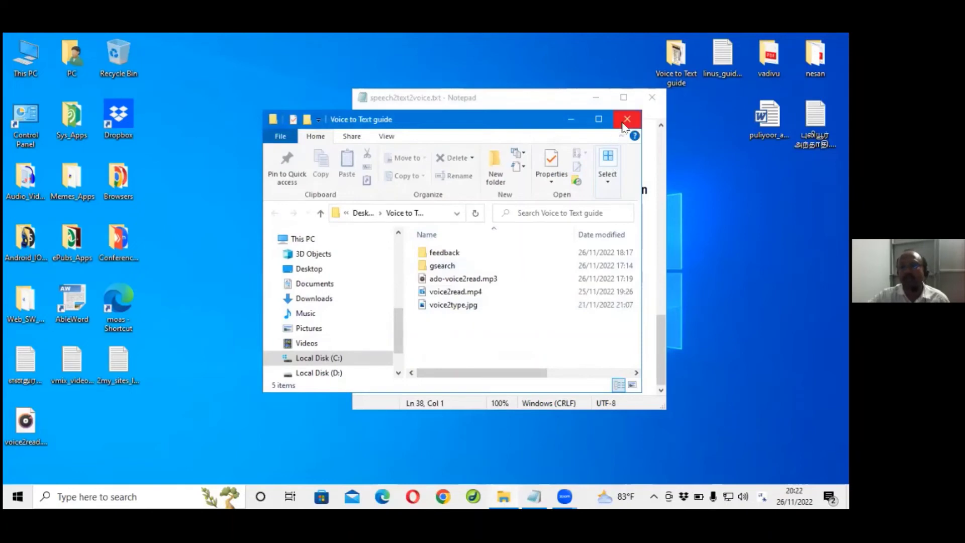
left_click(626, 120)
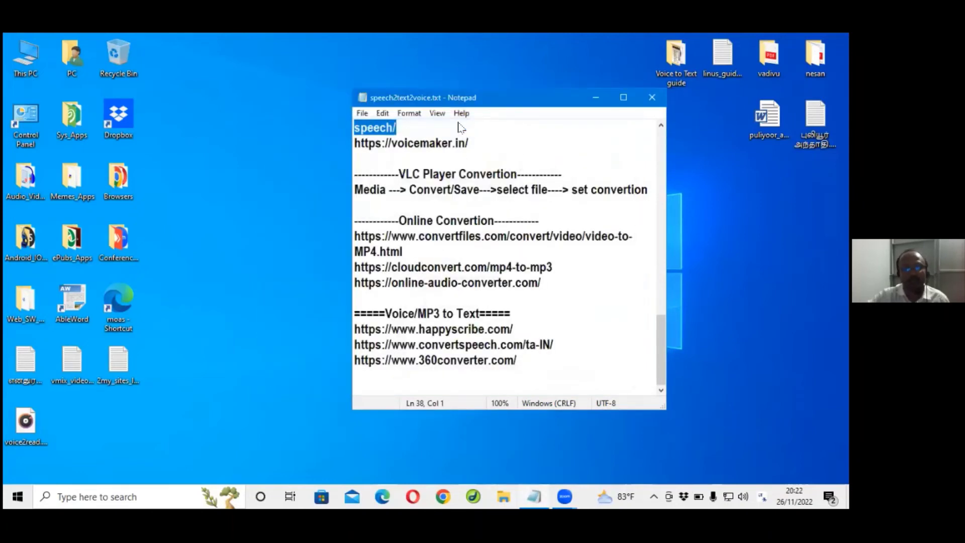
Copy the convertfiles.com video-to-MP4 link from the Online Convertion list in speech2text2voice.txt and open it in Chrome
left_click_drag(459, 98, 155, 133)
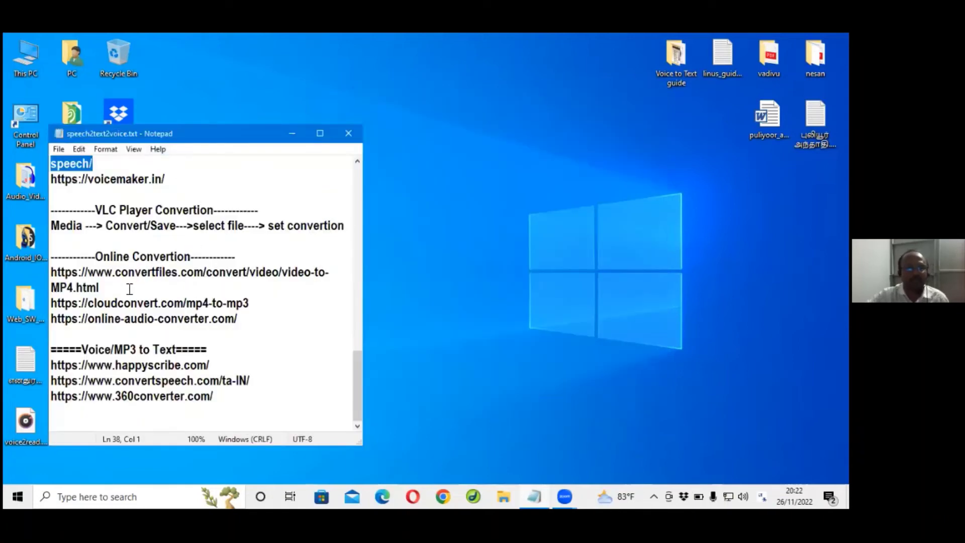
left_click_drag(130, 289, 48, 272)
right_click(65, 274)
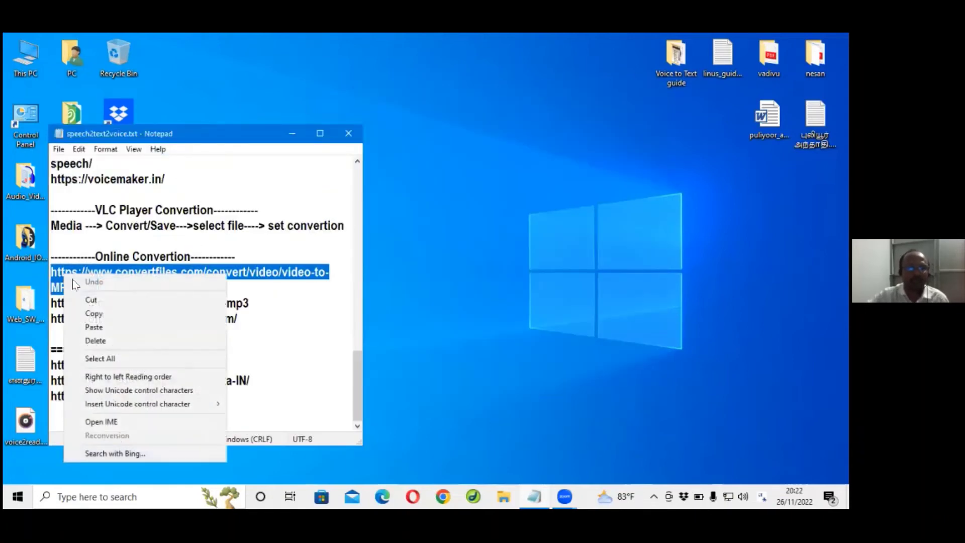
left_click(93, 315)
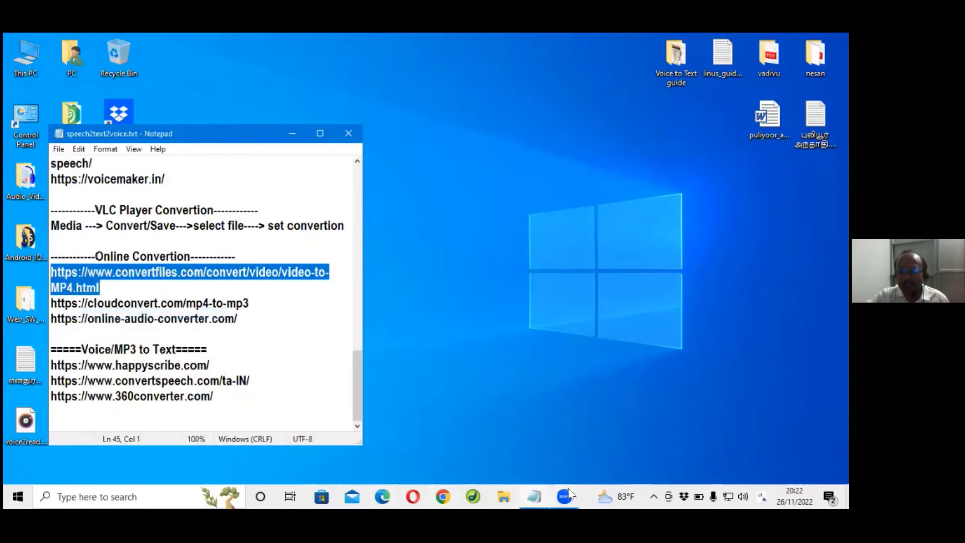
mouse_move(567, 495)
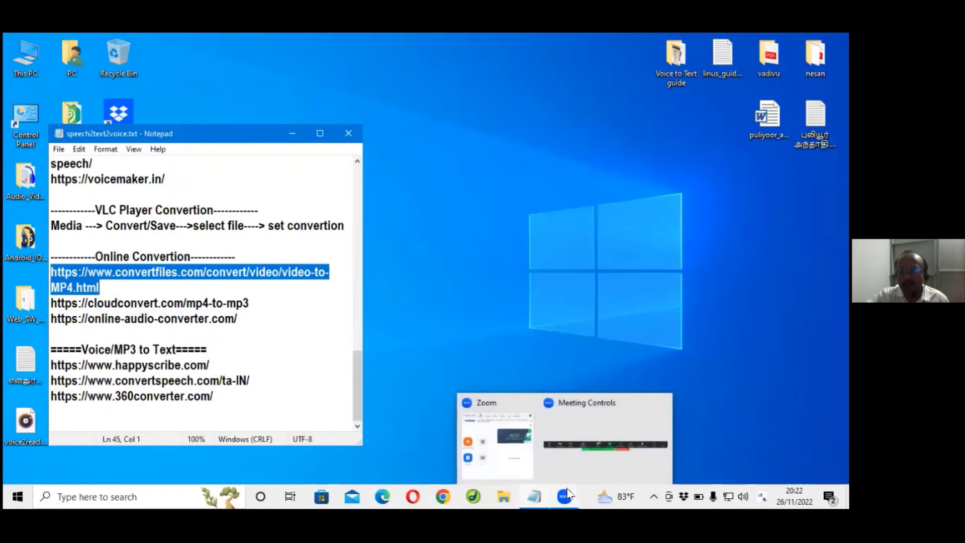
left_click(443, 494)
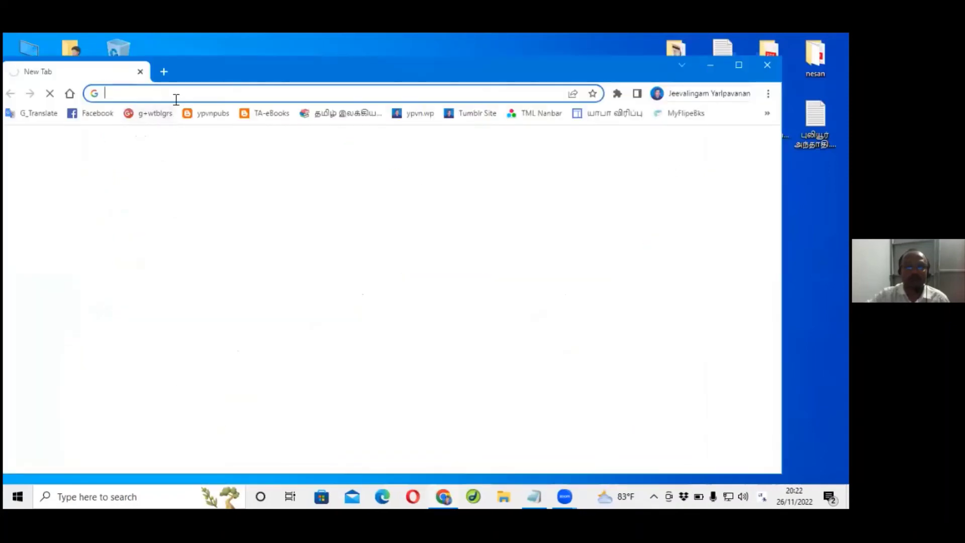
right_click(175, 94)
left_click(208, 181)
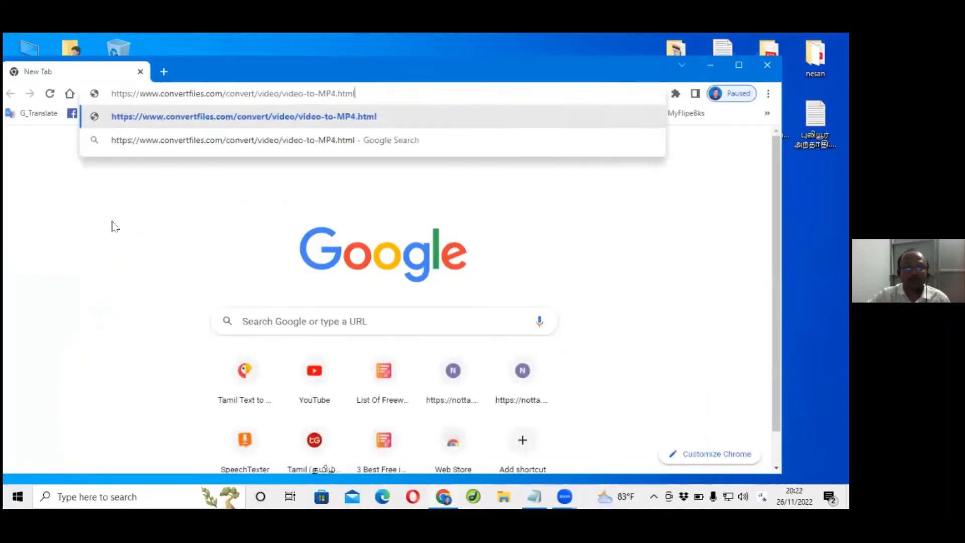
left_click(247, 120)
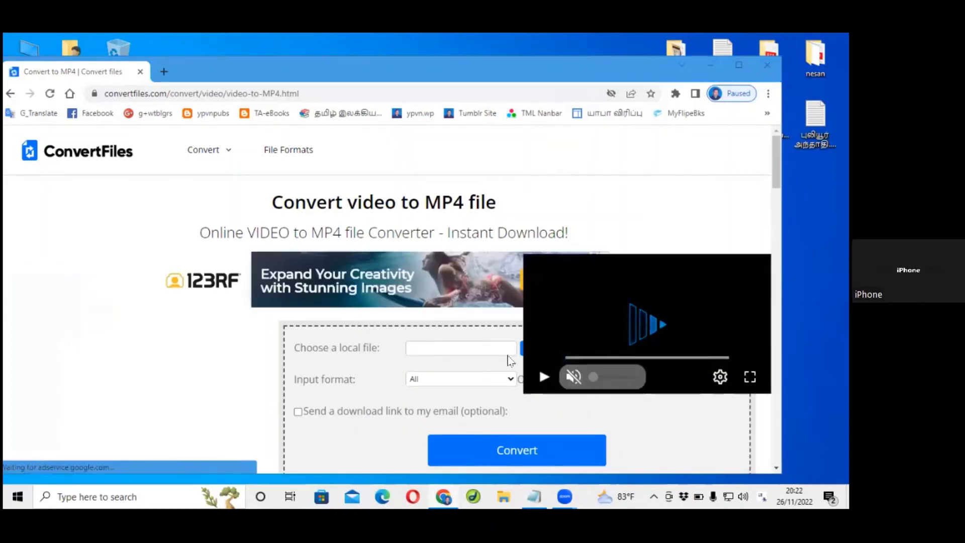
Resize the browser window to half the screen so the local file chooser is clear of the video ad
left_click(539, 349)
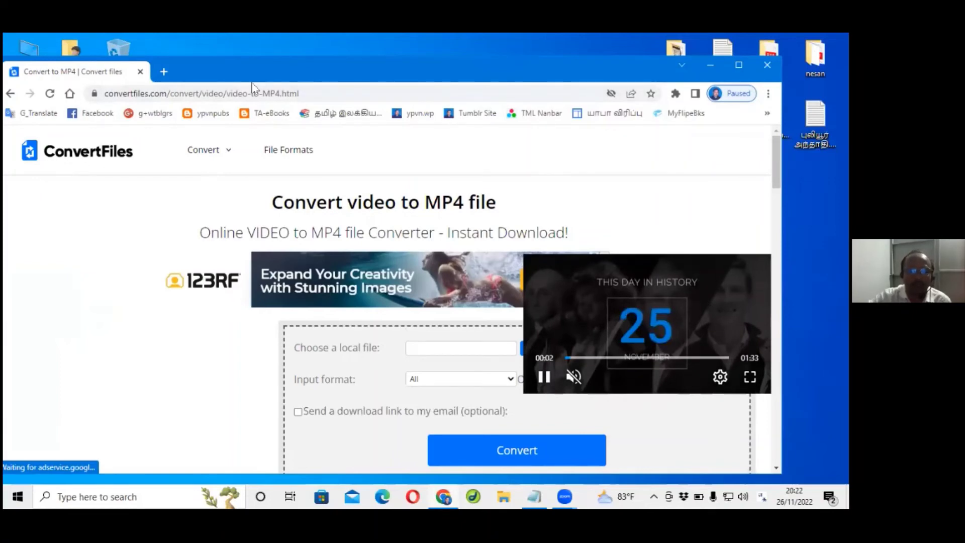
left_click_drag(253, 73, 146, 50)
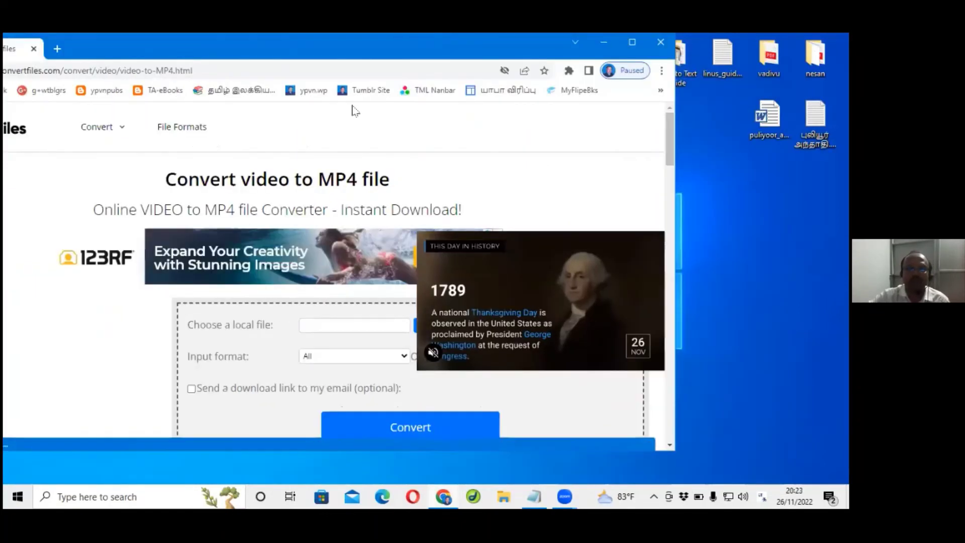
left_click(119, 70)
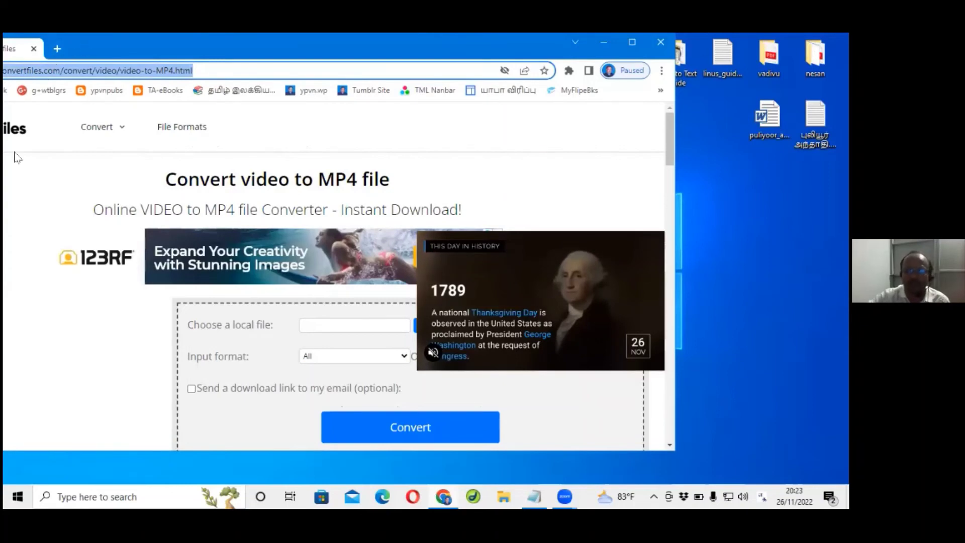
left_click_drag(82, 44, 4, 45)
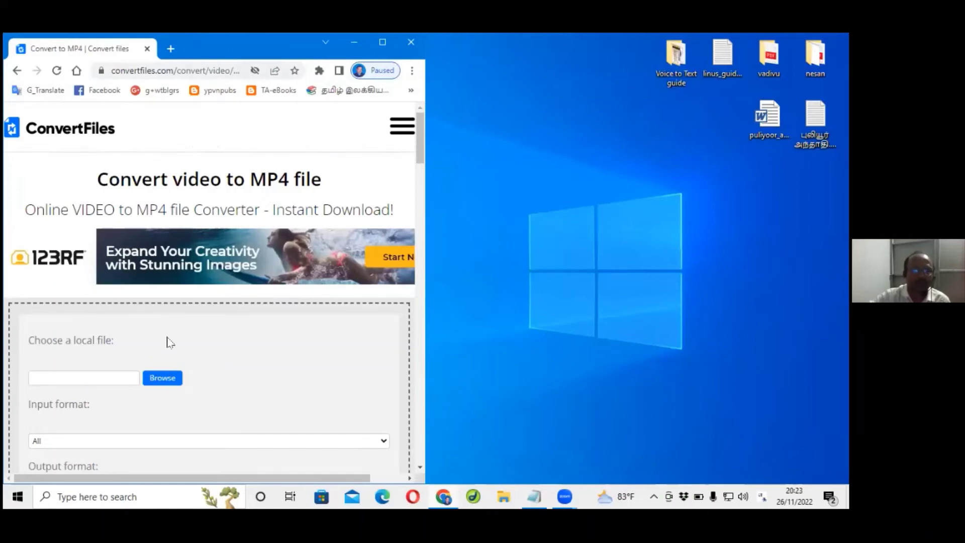
Choose voice2read.mp4 from the Voice to Text guide folder on the Desktop as the local file to convert
left_click(163, 378)
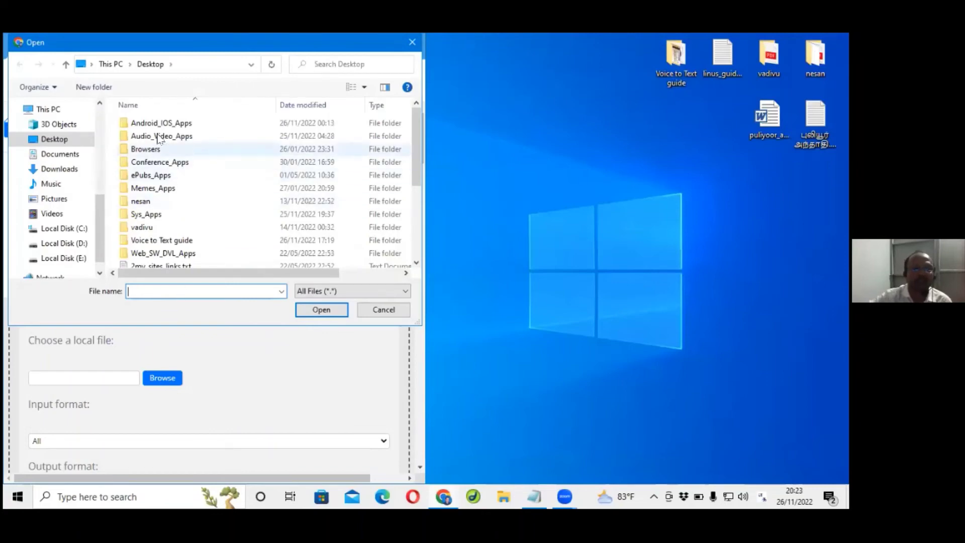
scroll(177, 191, "down", 4)
scroll(176, 203, "up", 2)
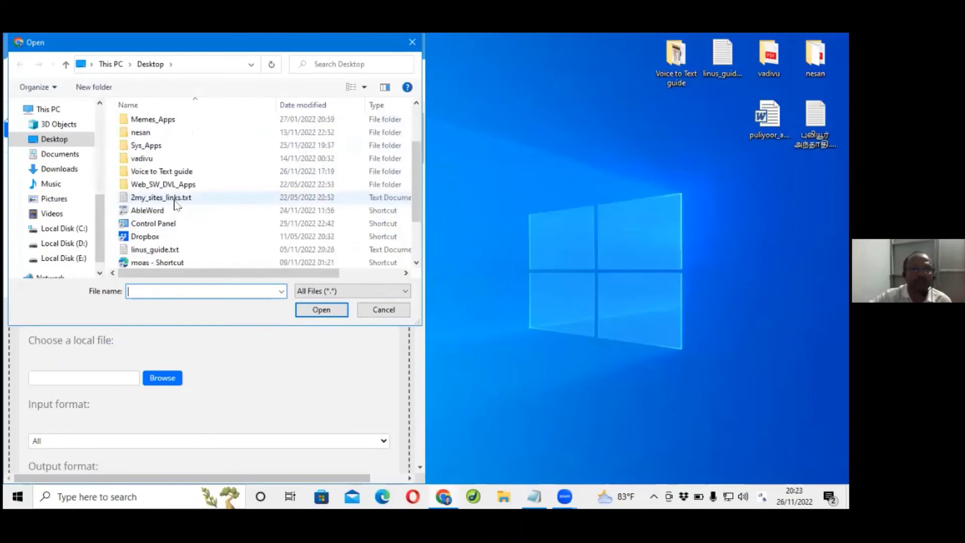
scroll(176, 174, "up", 2)
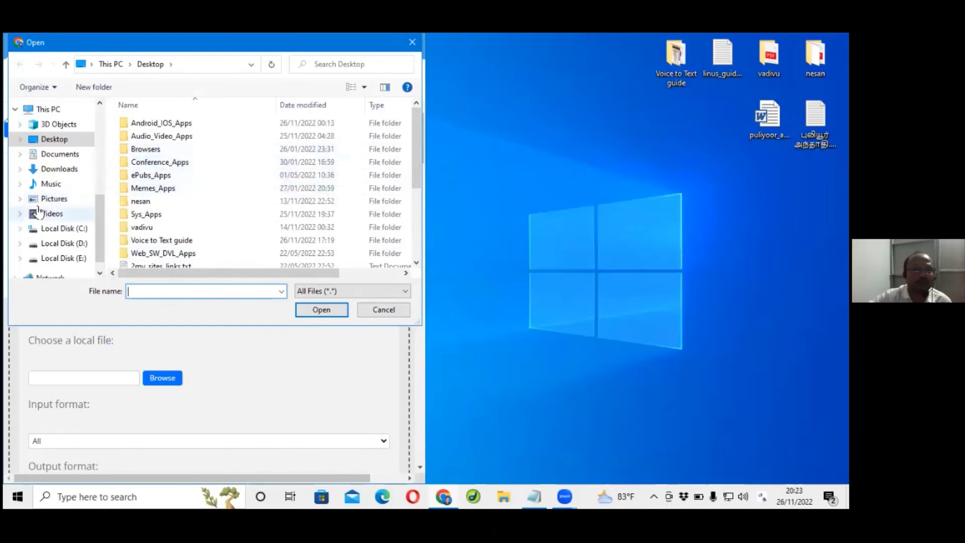
left_click(58, 142)
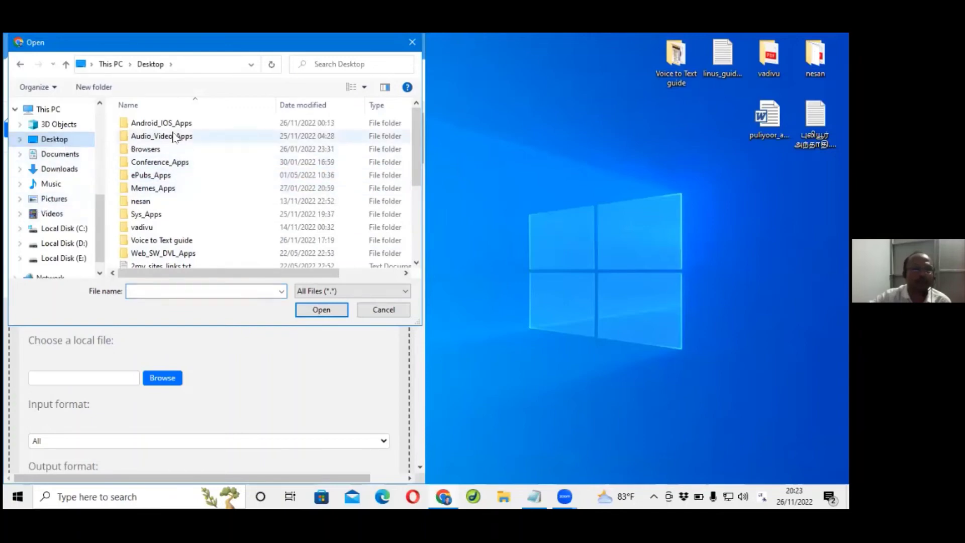
scroll(176, 138, "down", 1)
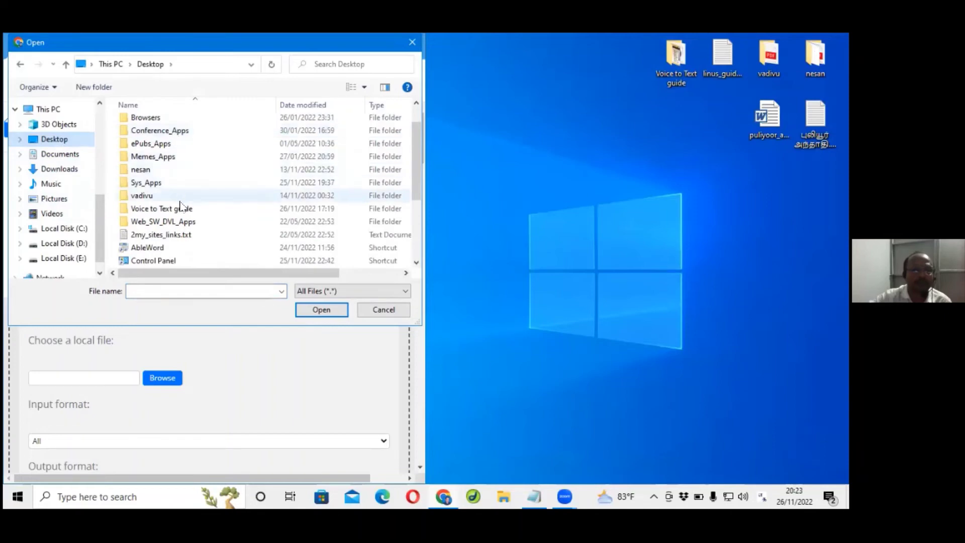
double_click(161, 208)
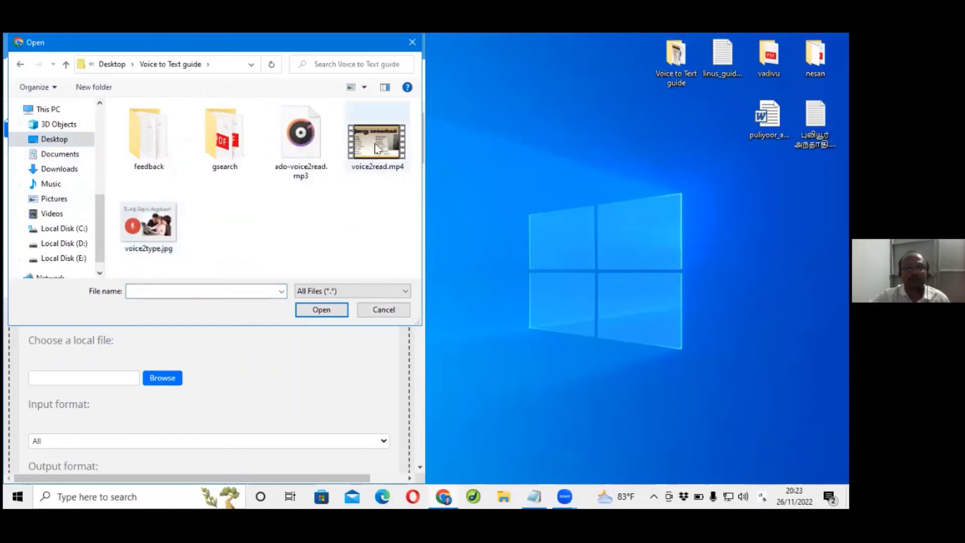
double_click(377, 151)
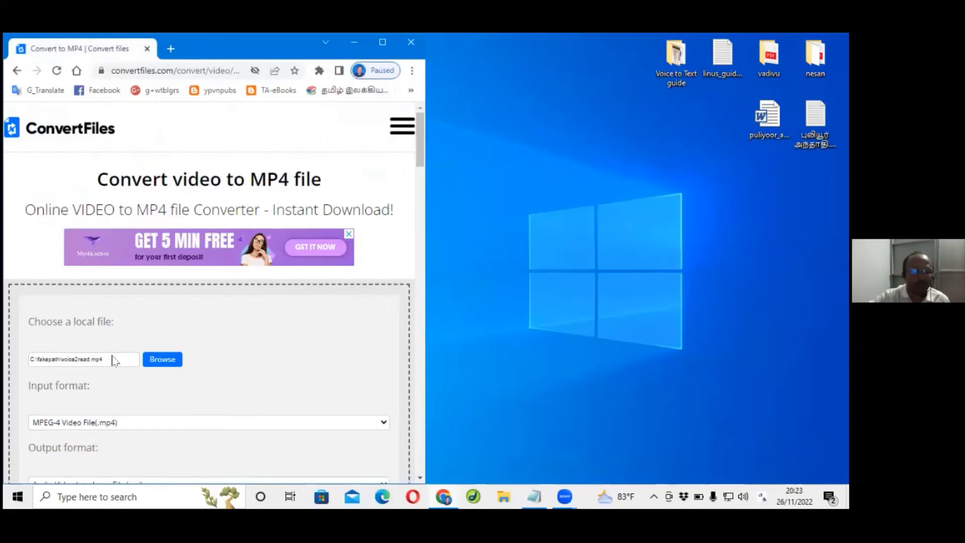
Set the output format to Extracted audio only (.mp3) and start the conversion
left_click_drag(90, 39, 95, 38)
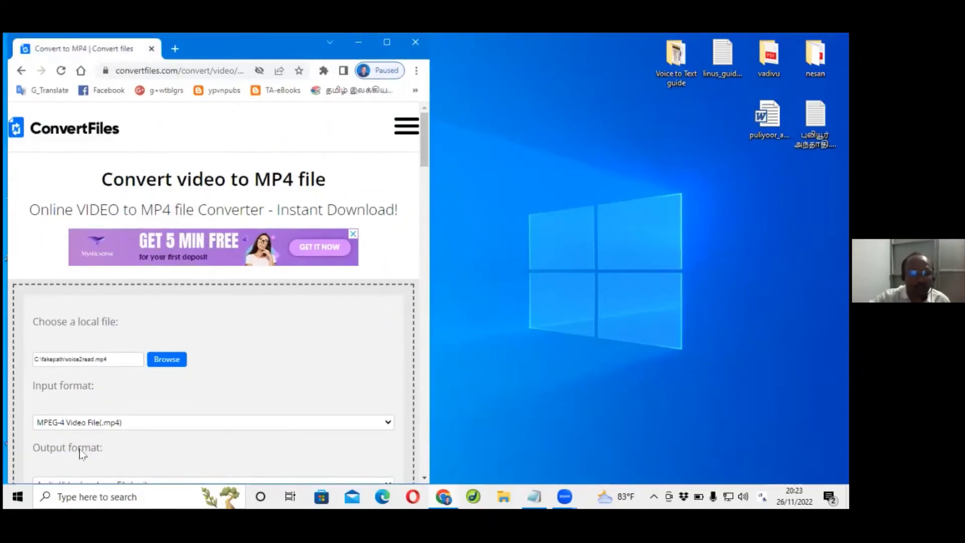
scroll(83, 453, "down", 1)
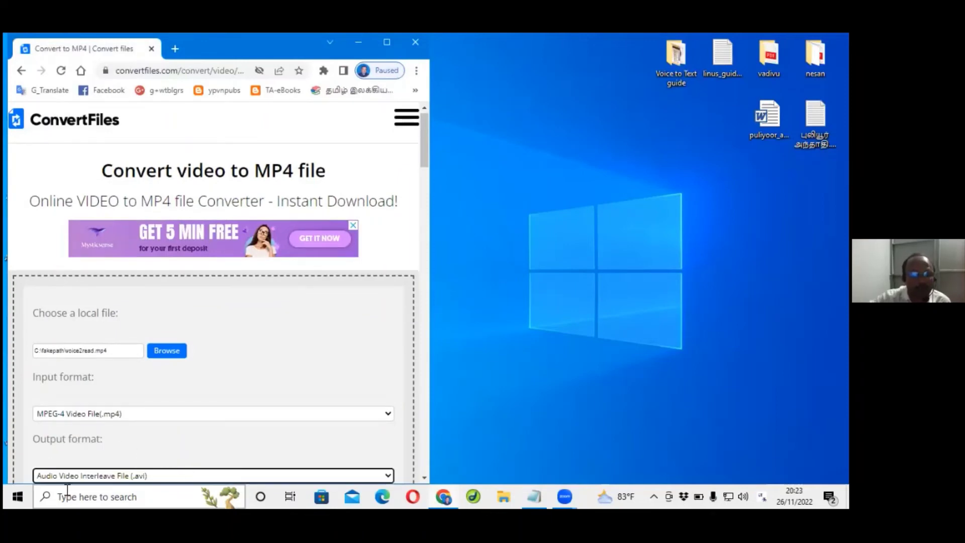
left_click(388, 476)
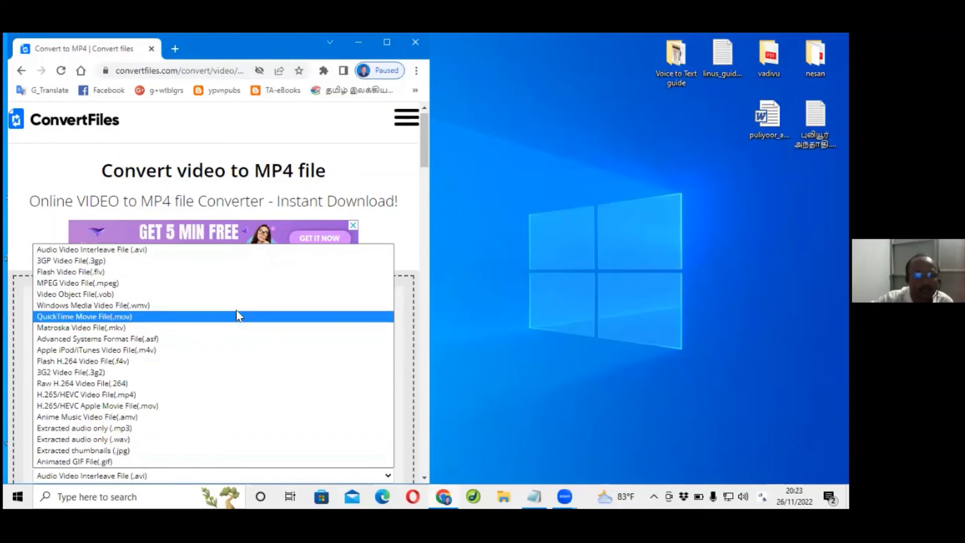
left_click(121, 430)
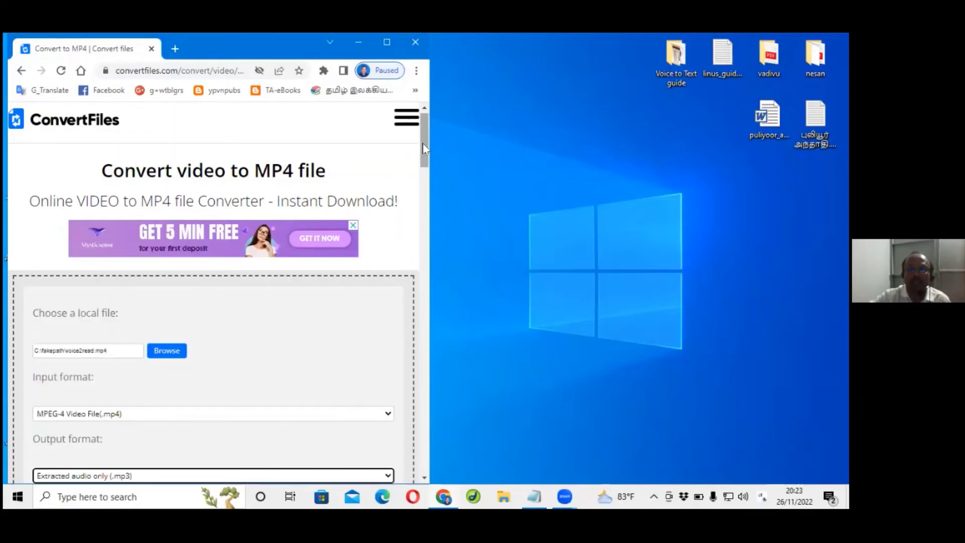
left_click_drag(423, 143, 428, 177)
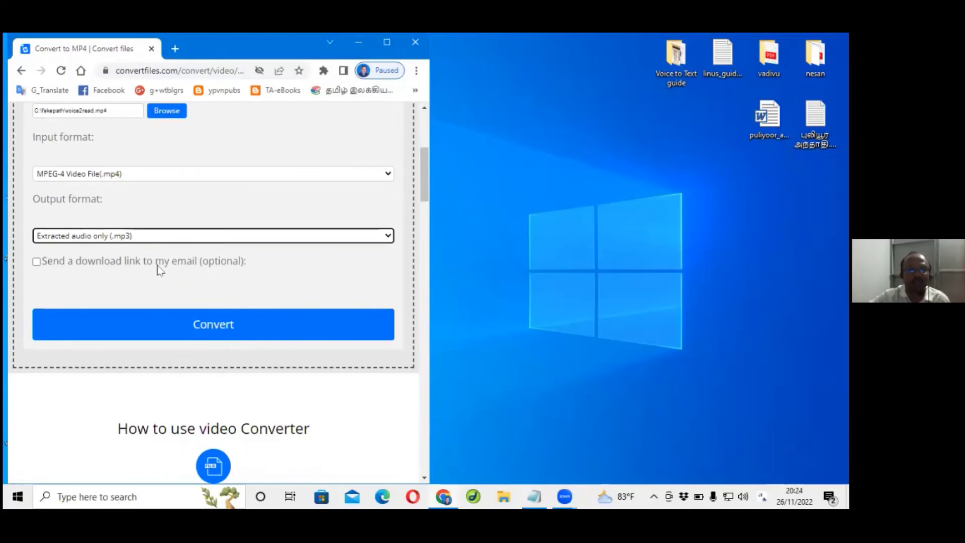
left_click(215, 330)
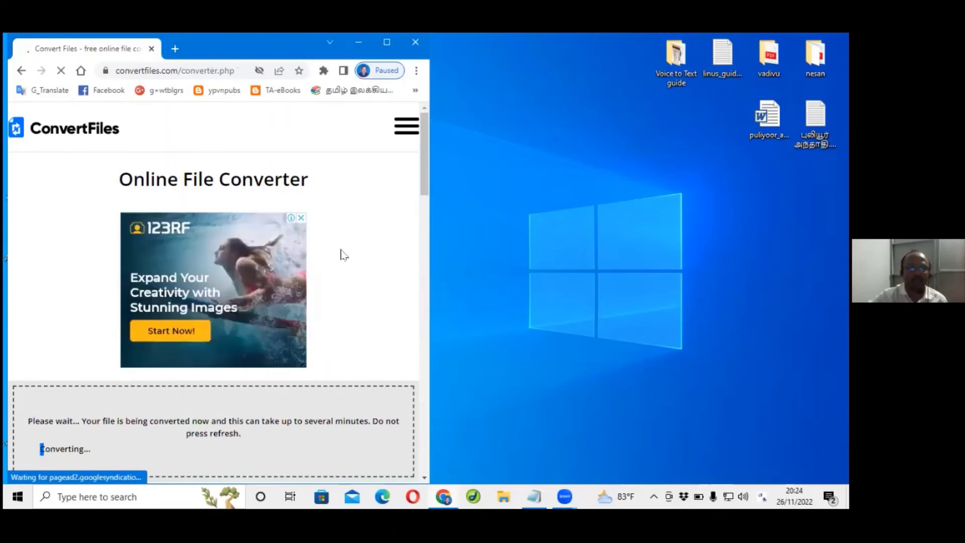
Look through the file converter categories, the FAQ and the conversion result, and close the ConvertFiles page
scroll(342, 255, "down", 6)
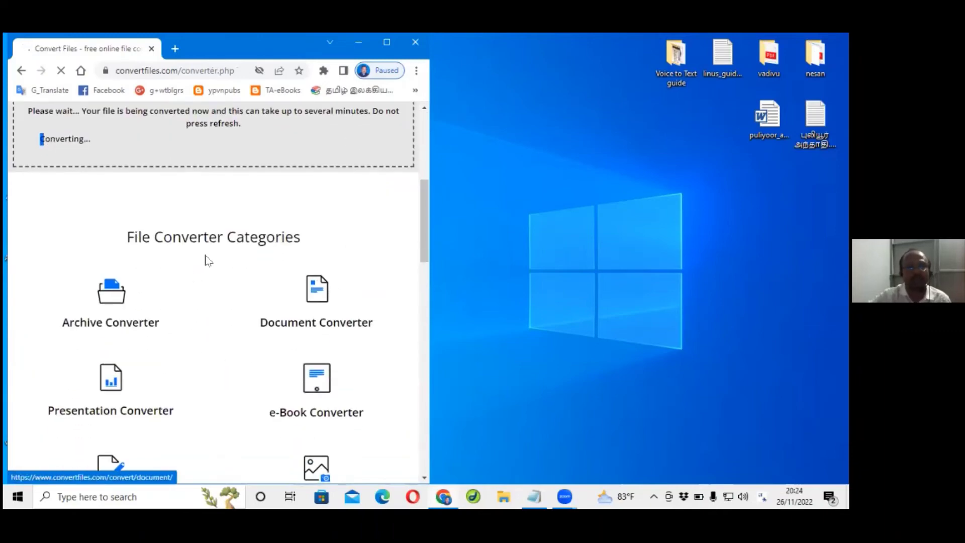
scroll(209, 256, "down", 5)
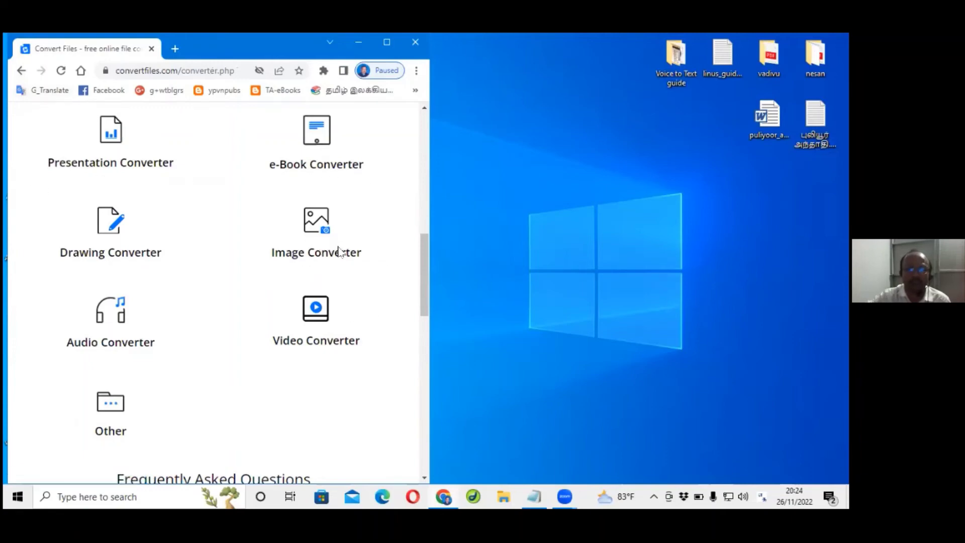
scroll(47, 161, "down", 5)
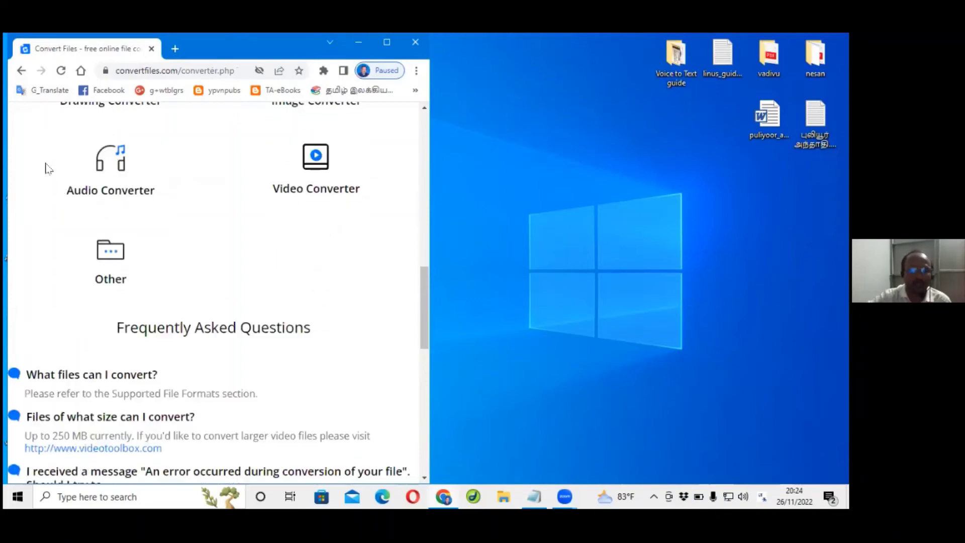
scroll(26, 120, "up", 13)
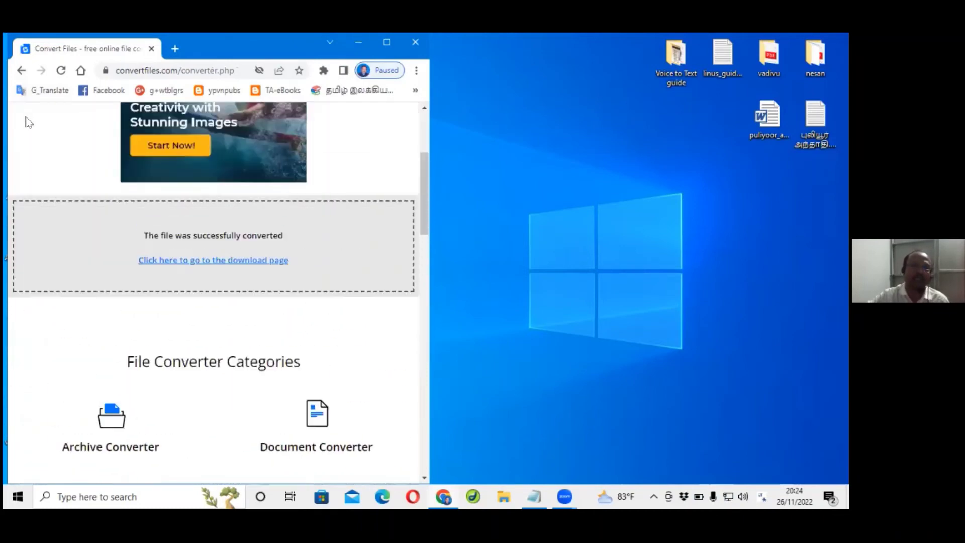
left_click(150, 49)
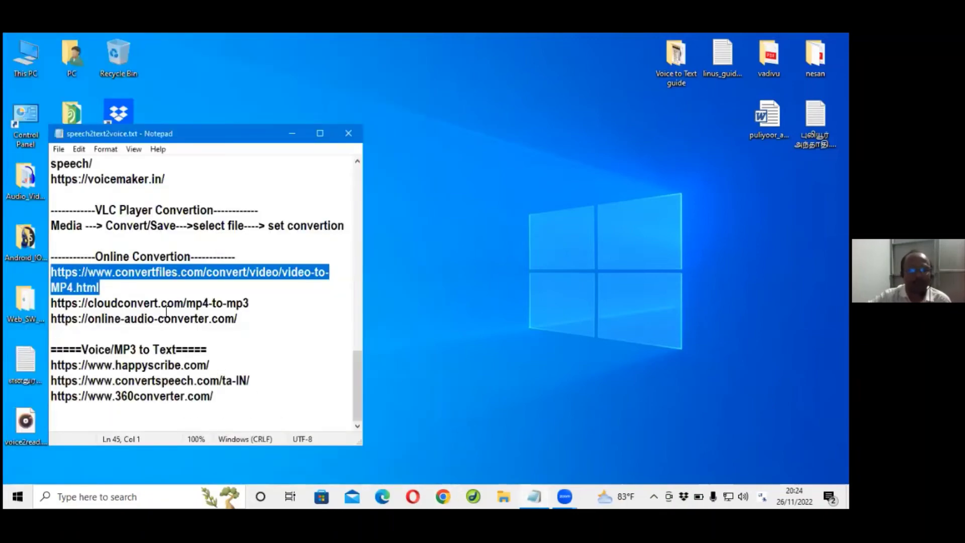
left_click(474, 407)
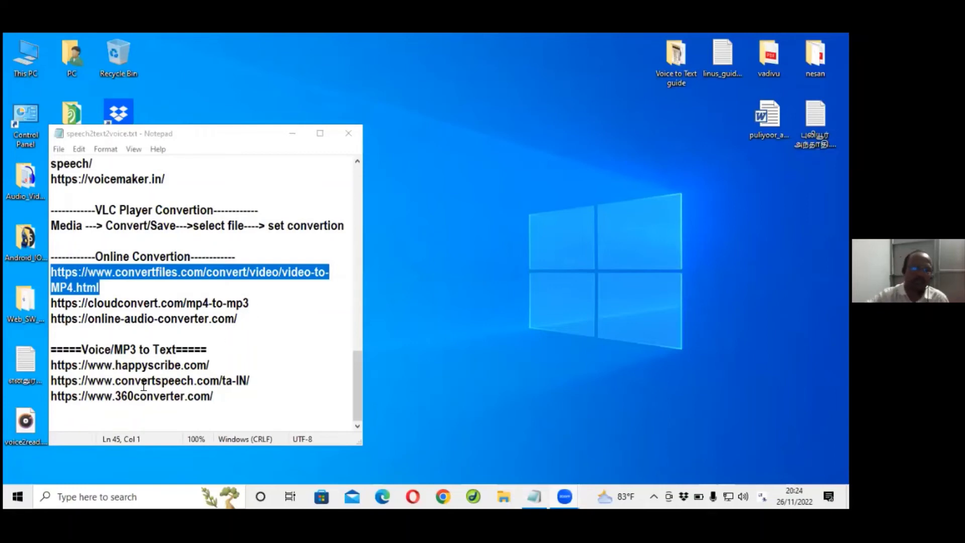
left_click_drag(220, 366, 25, 372)
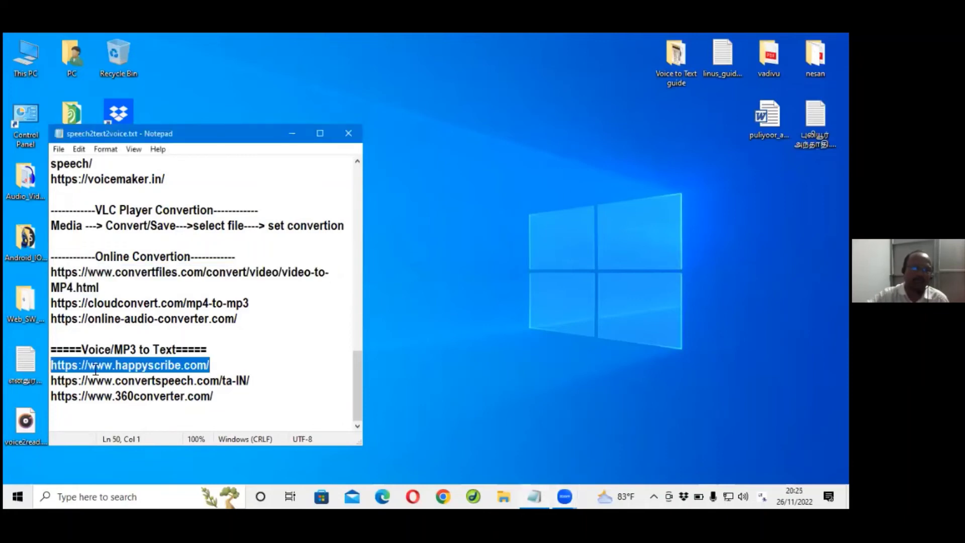
right_click(109, 366)
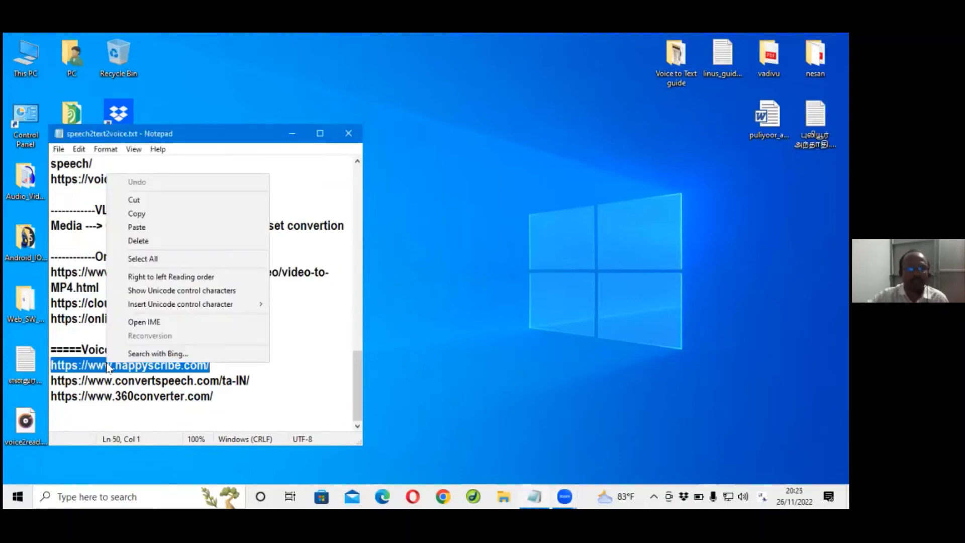
left_click(136, 214)
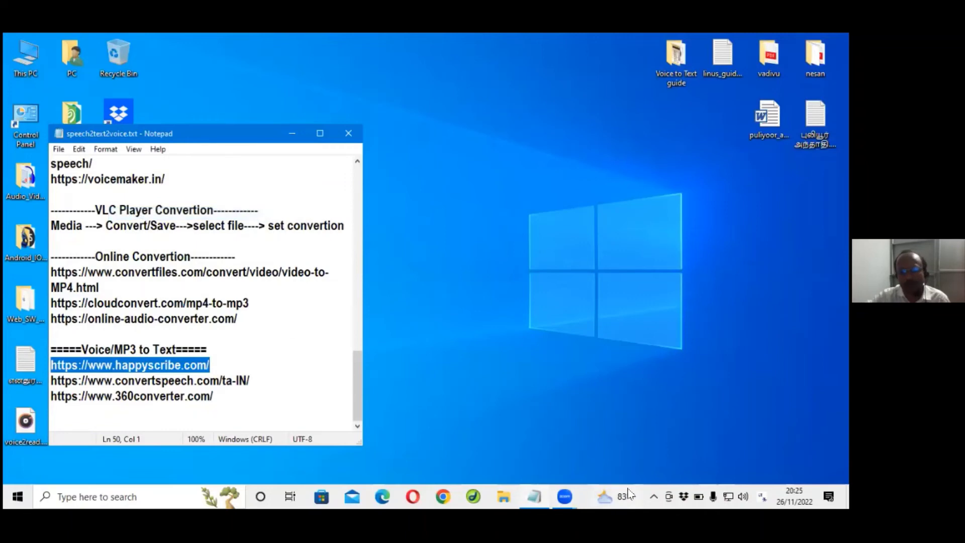
Switch to Chrome with the Person 1 profile and load the copied Happy Scribe address
left_click(443, 496)
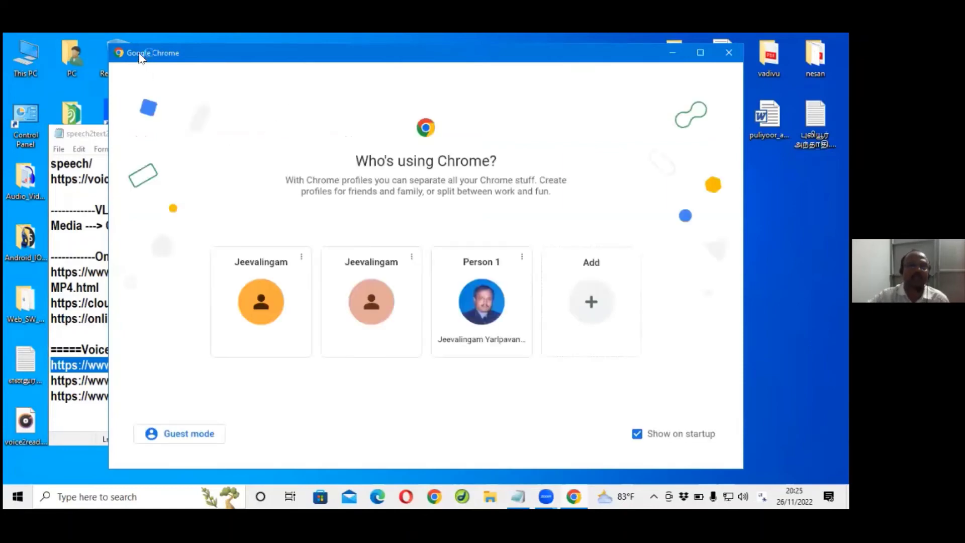
left_click_drag(131, 58, 25, 63)
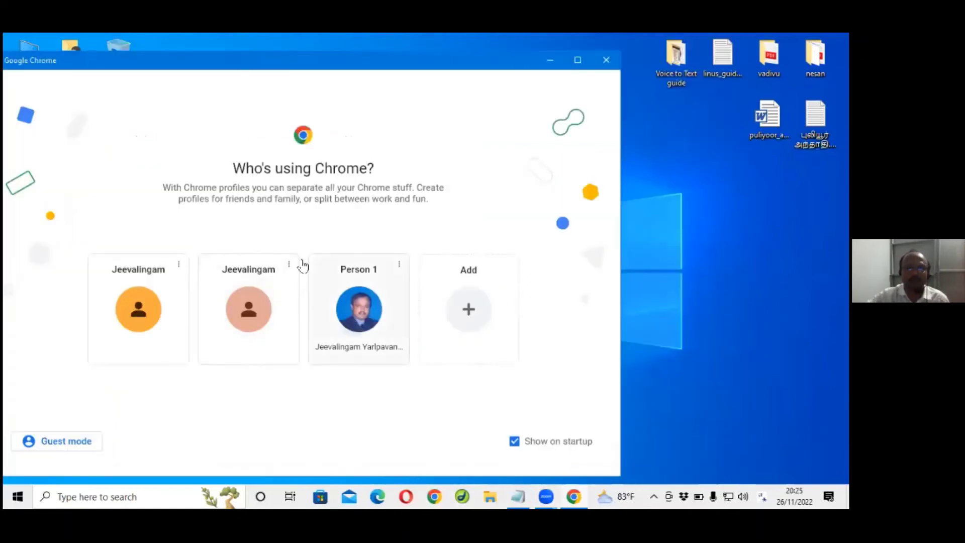
left_click(354, 301)
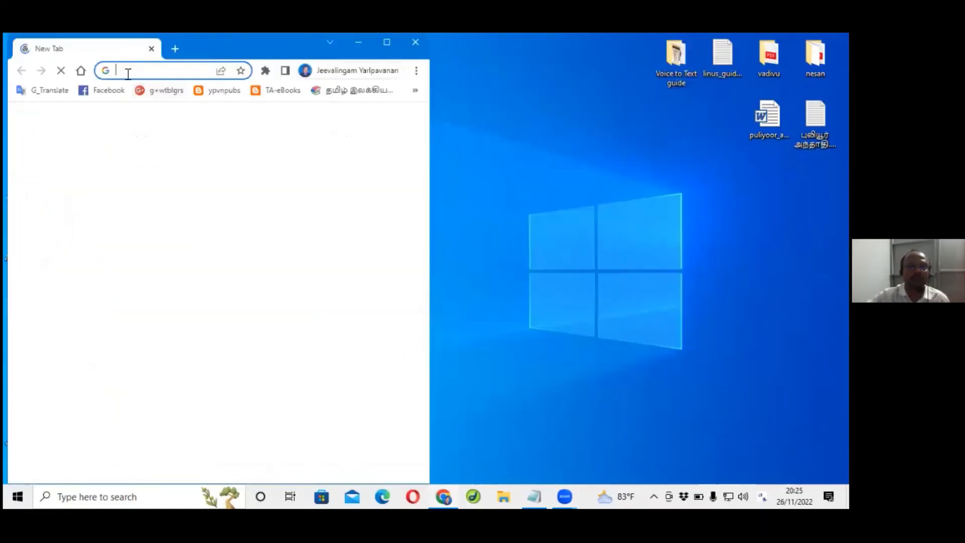
right_click(127, 72)
left_click(157, 156)
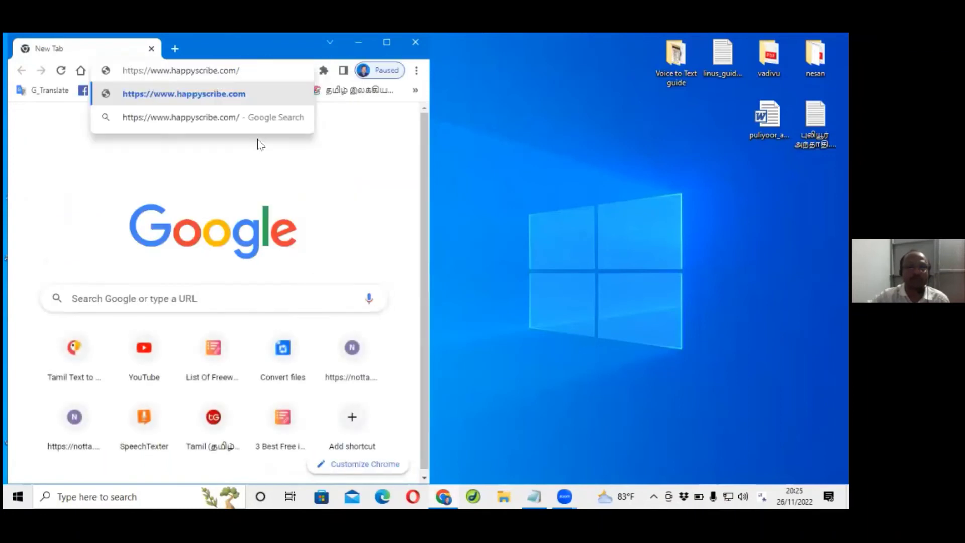
key("Return")
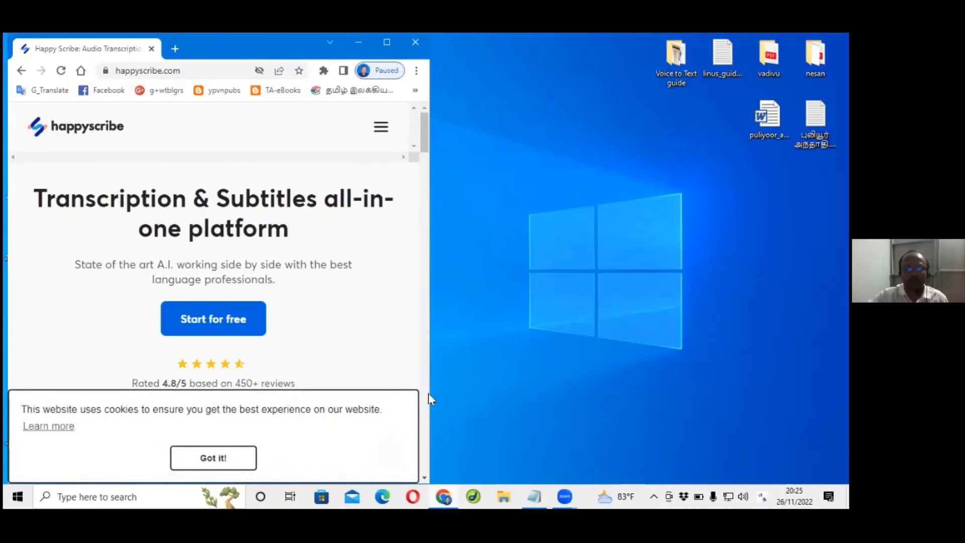
Widen the browser window, move it lower on the screen and open the Happy Scribe login page
left_click_drag(429, 394, 747, 393)
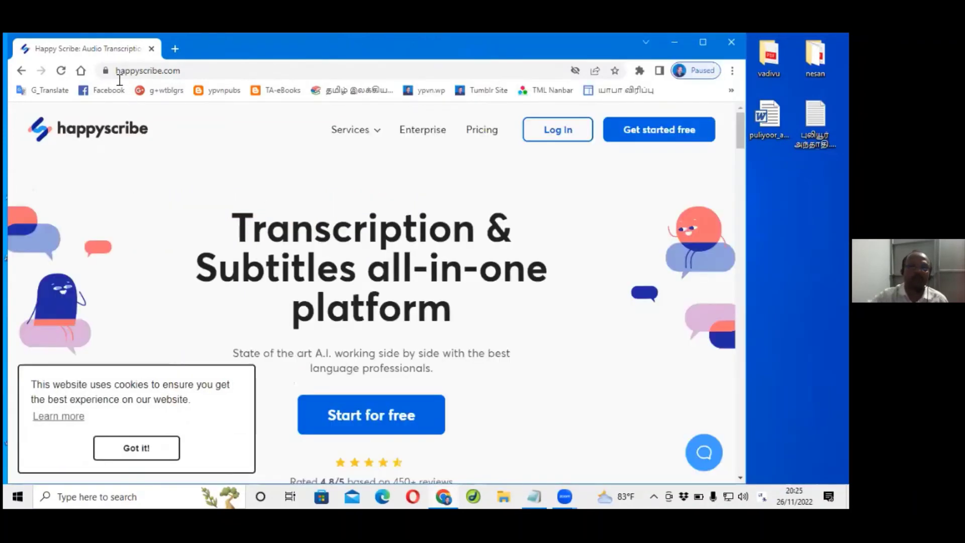
left_click_drag(98, 49, 85, 110)
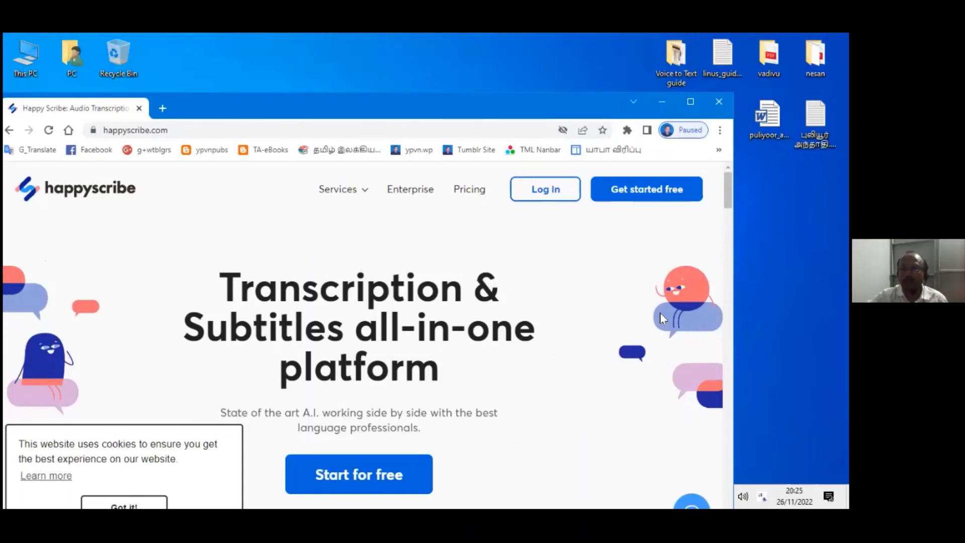
left_click(536, 194)
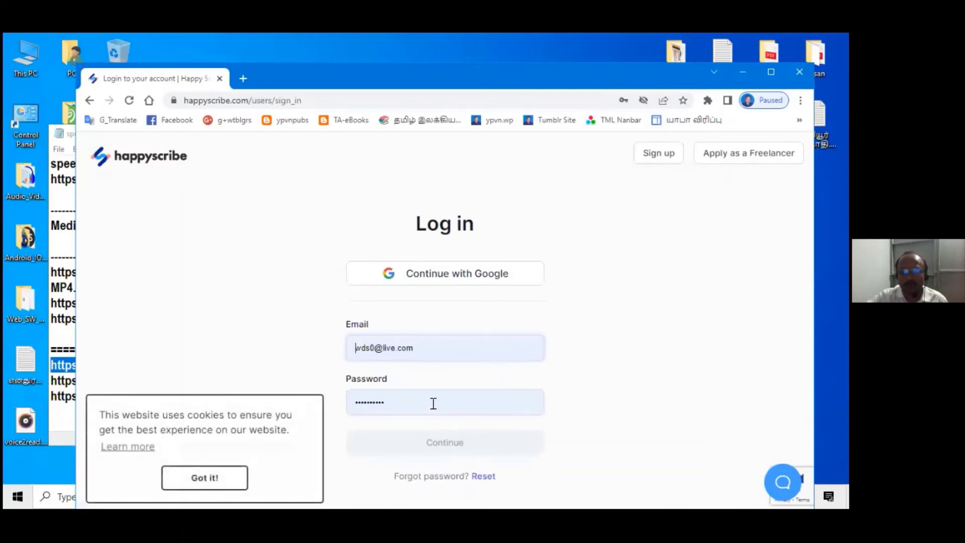
Log in to Happy Scribe with the saved account e-mail and password
left_click(431, 404)
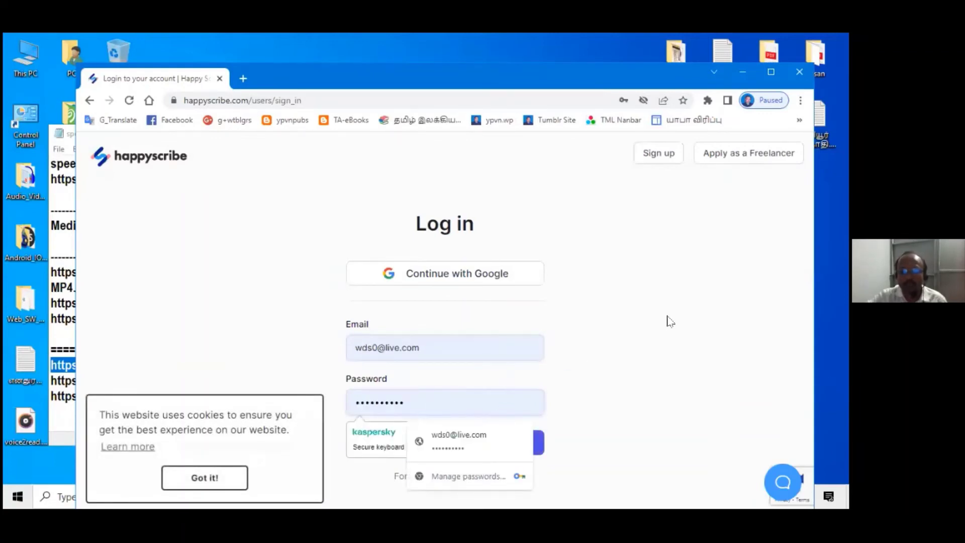
left_click(448, 351)
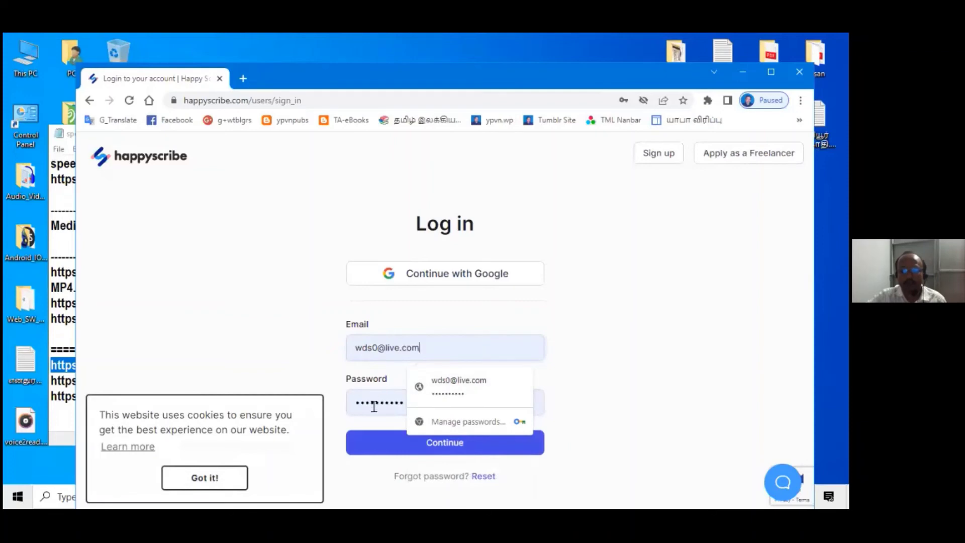
left_click(374, 405)
left_click(436, 347)
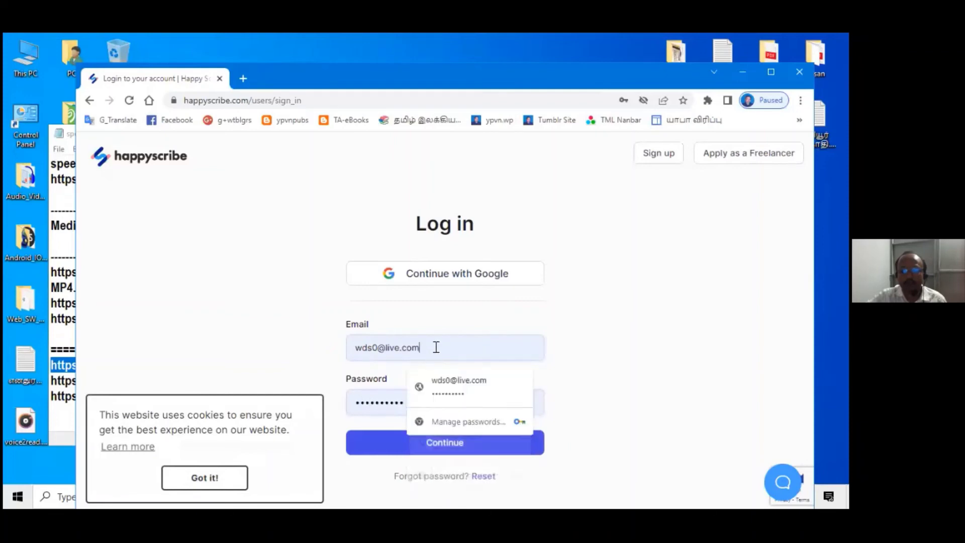
left_click(436, 403)
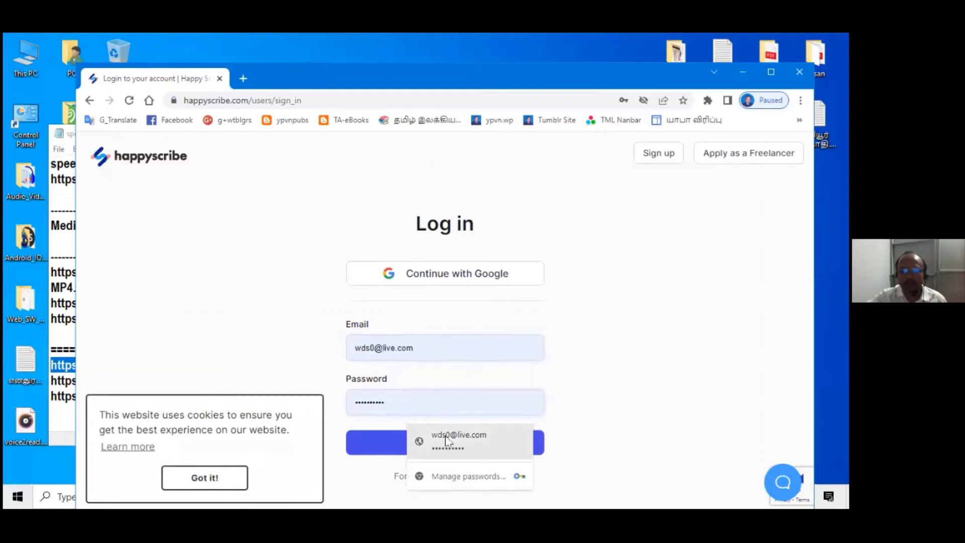
left_click(445, 443)
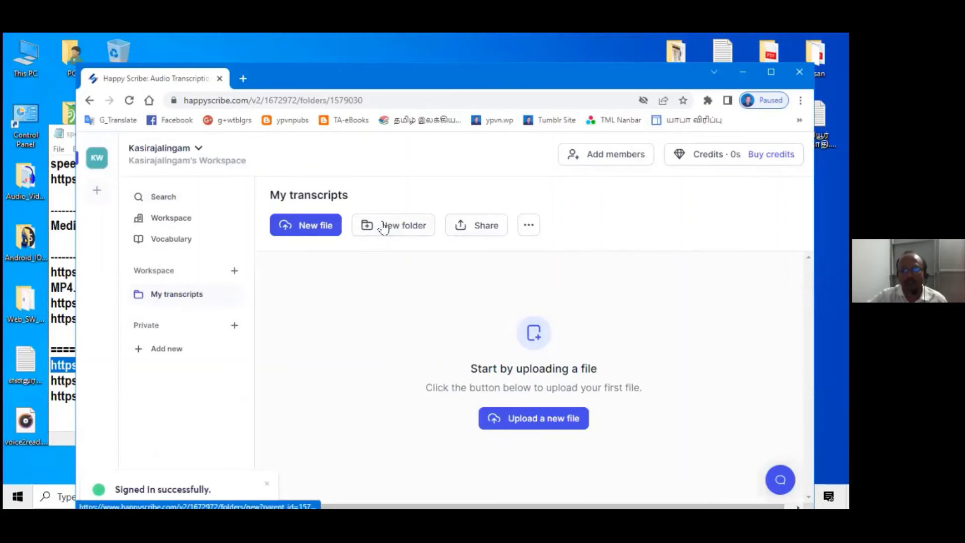
Start uploading a new file for Transcription and look through the available upload sources
left_click(542, 424)
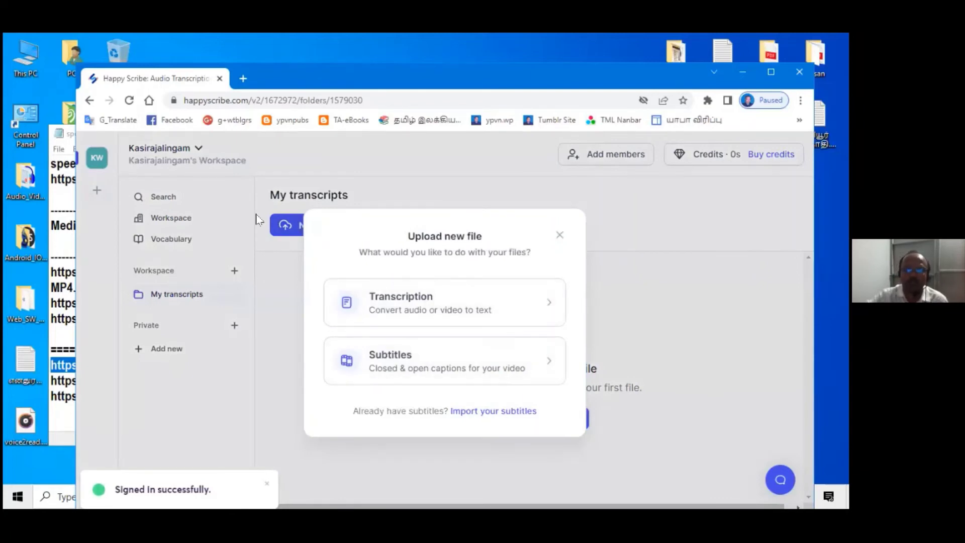
left_click(275, 276)
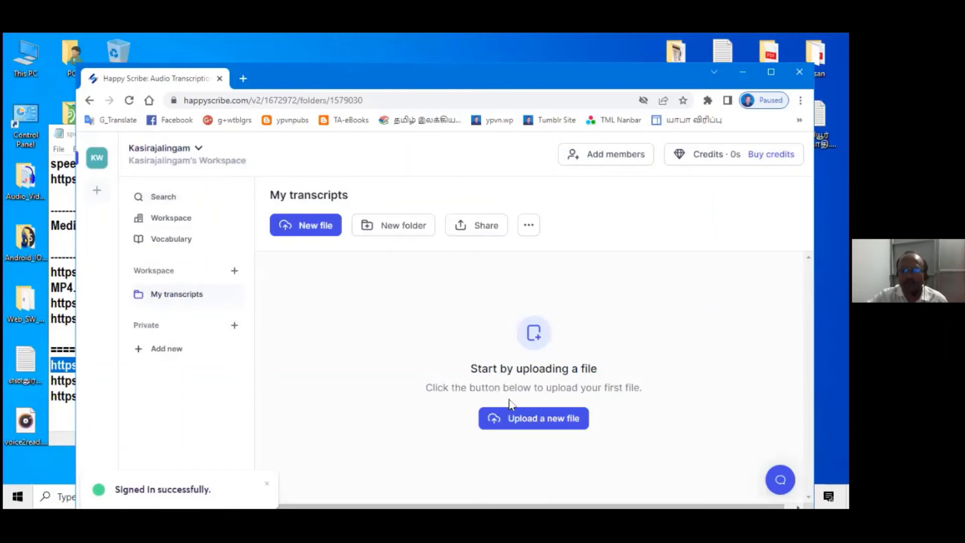
left_click(540, 425)
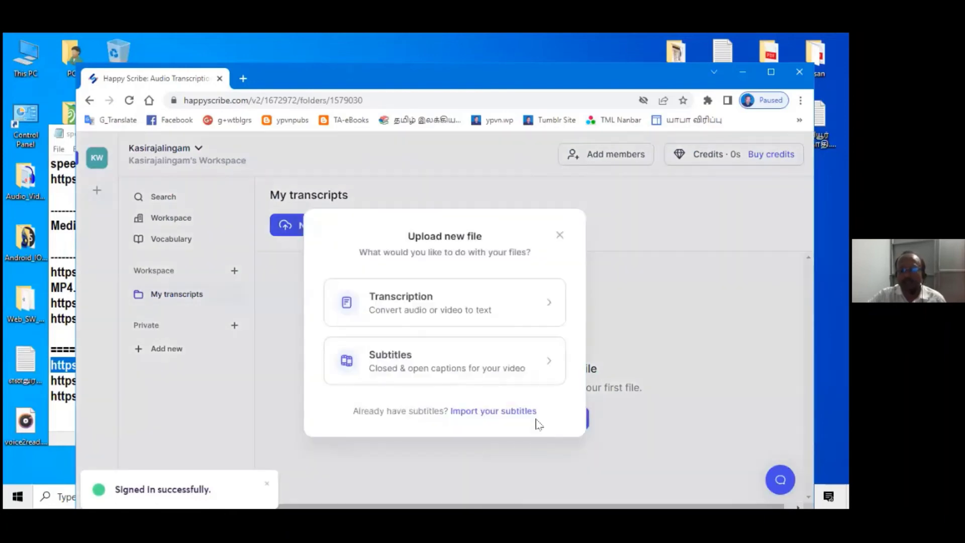
left_click(404, 303)
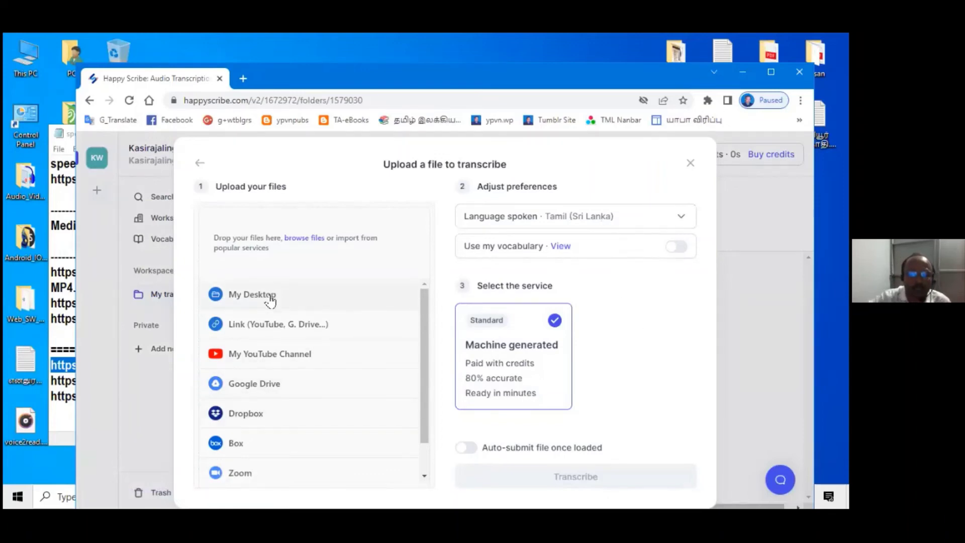
scroll(269, 301, "down", 1)
scroll(268, 301, "up", 1)
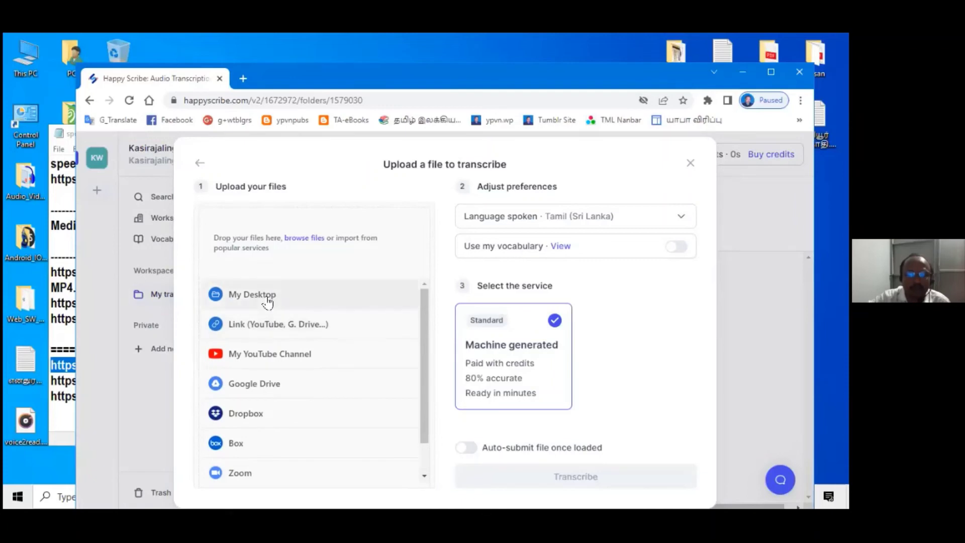
Upload ado-voice2read.mp3 from the Voice to Text guide folder on the Desktop
left_click(268, 300)
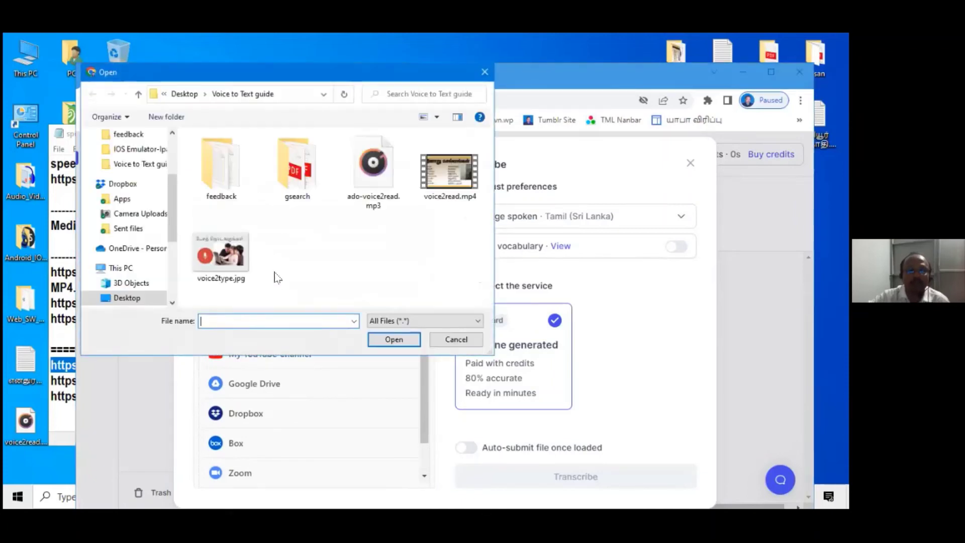
left_click(468, 181)
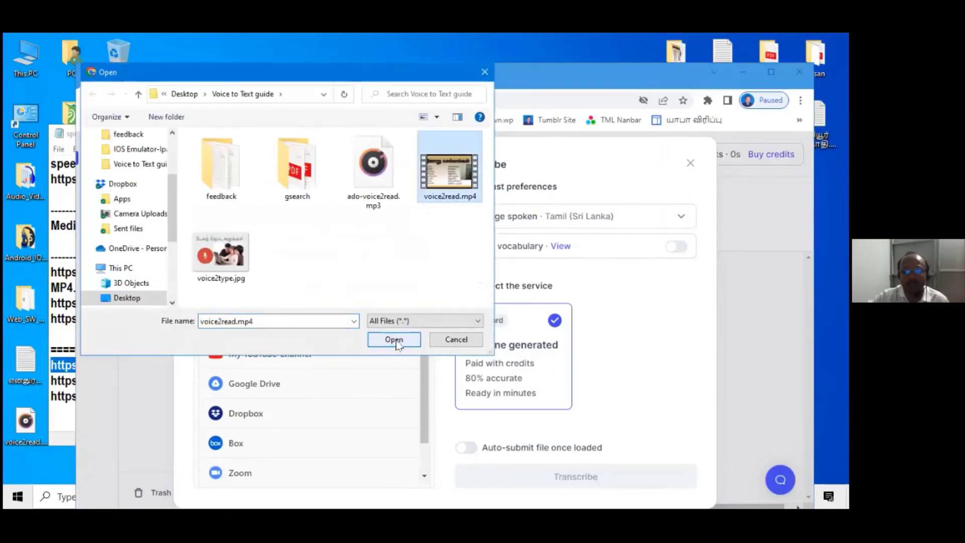
left_click(374, 176)
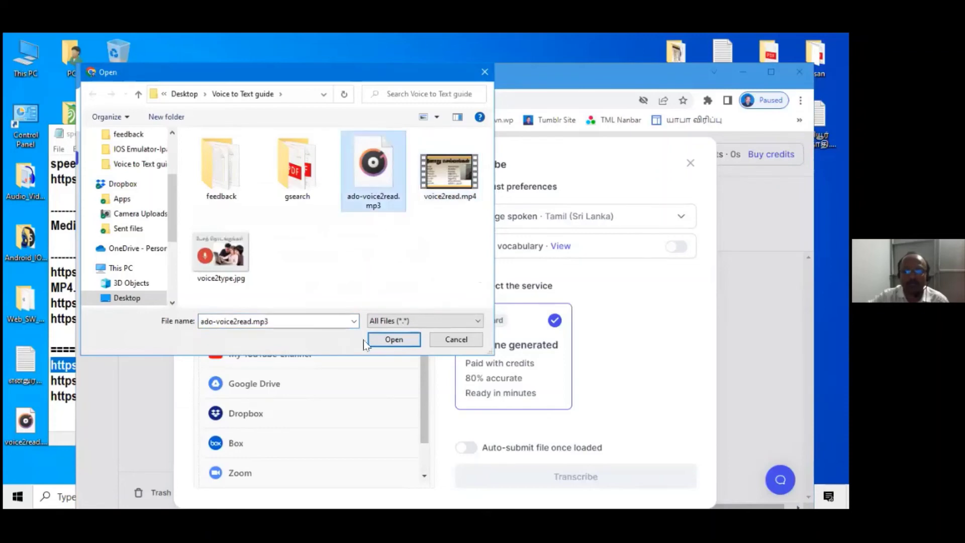
left_click(378, 339)
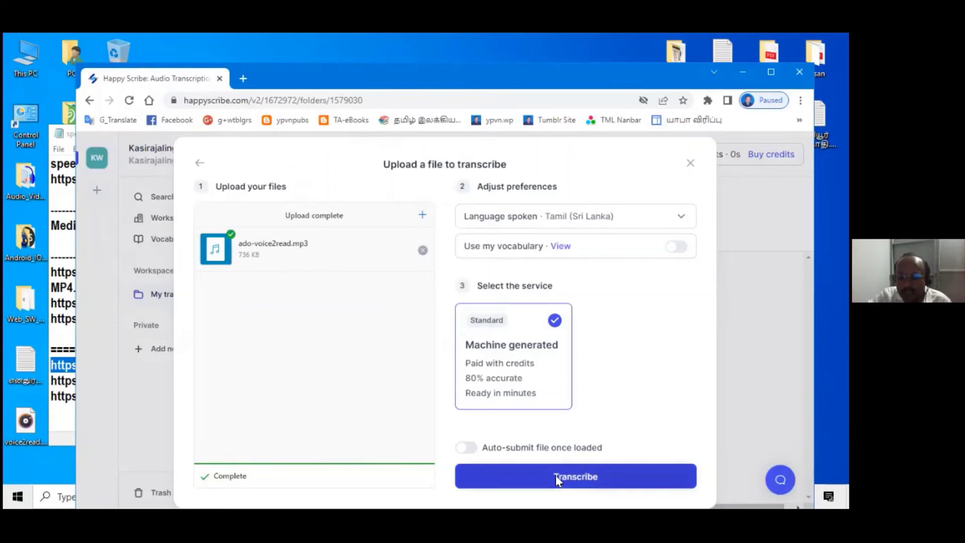
Submit the uploaded file for transcription and open the credit purchase page from its transcript entry
left_click(556, 475)
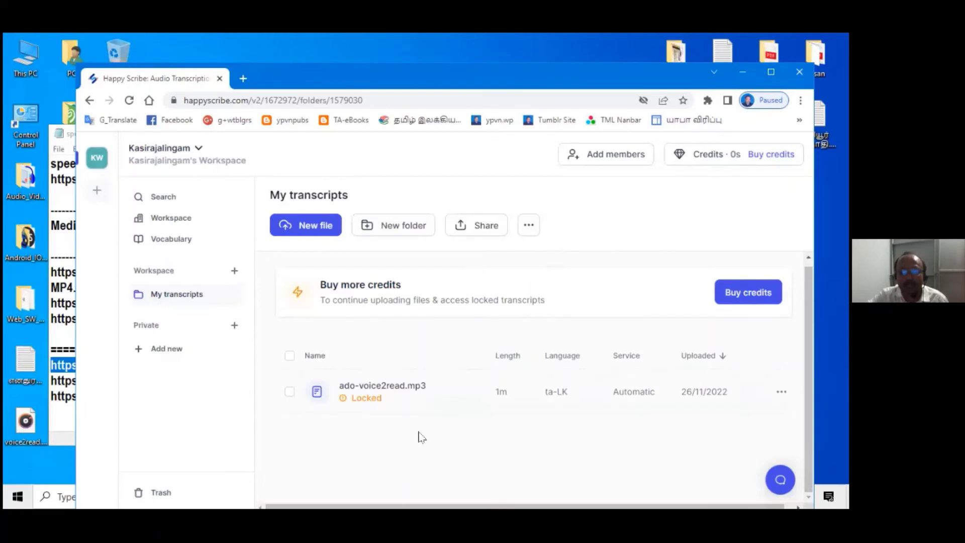
left_click(378, 391)
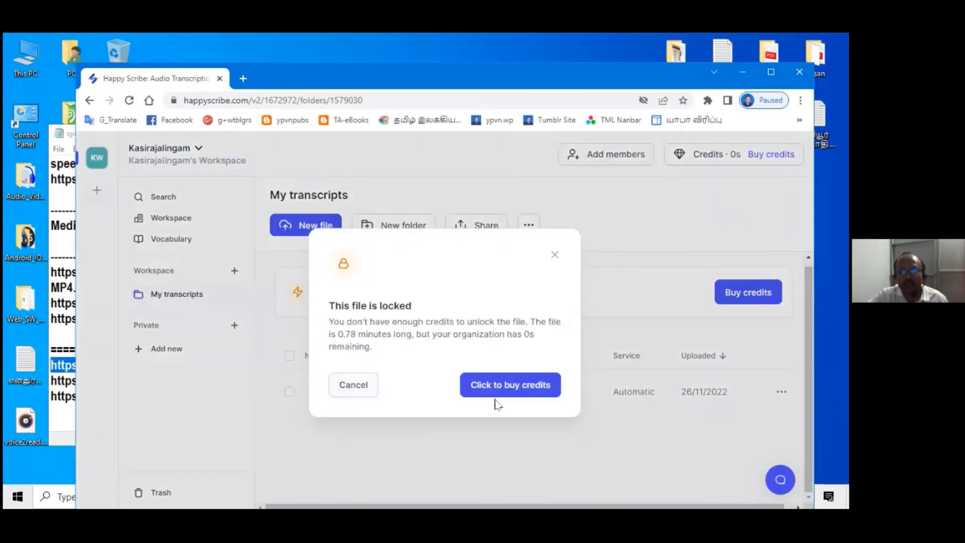
left_click(511, 392)
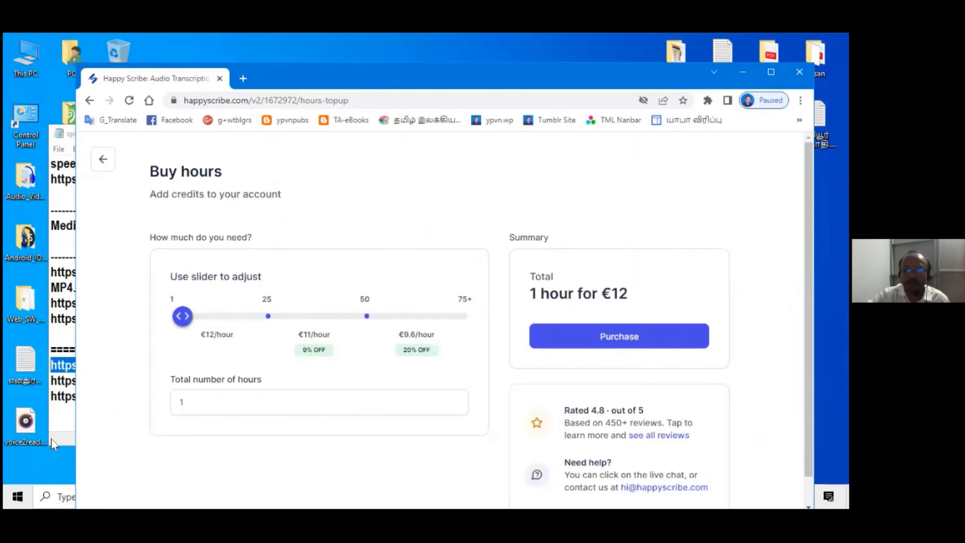
left_click(54, 444)
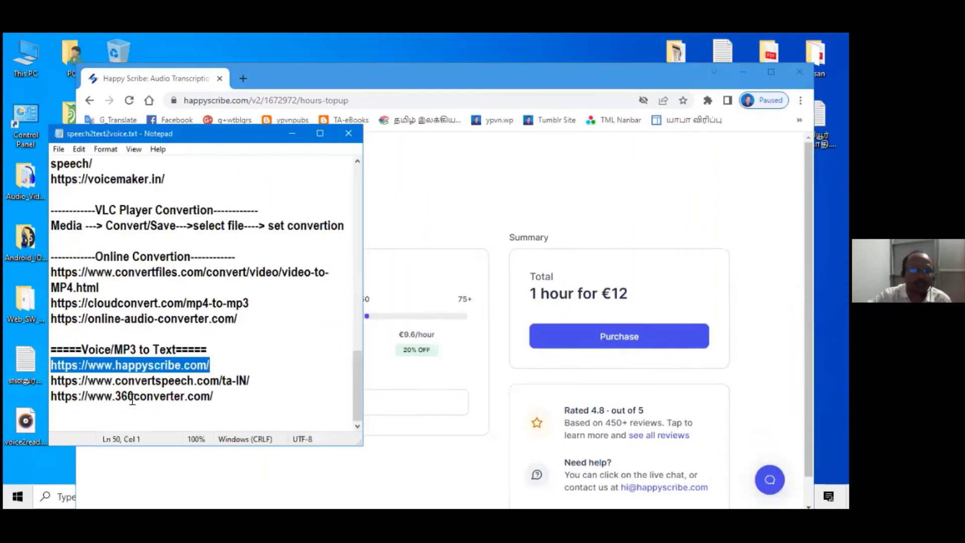
left_click(253, 379)
left_click_drag(253, 379, 50, 380)
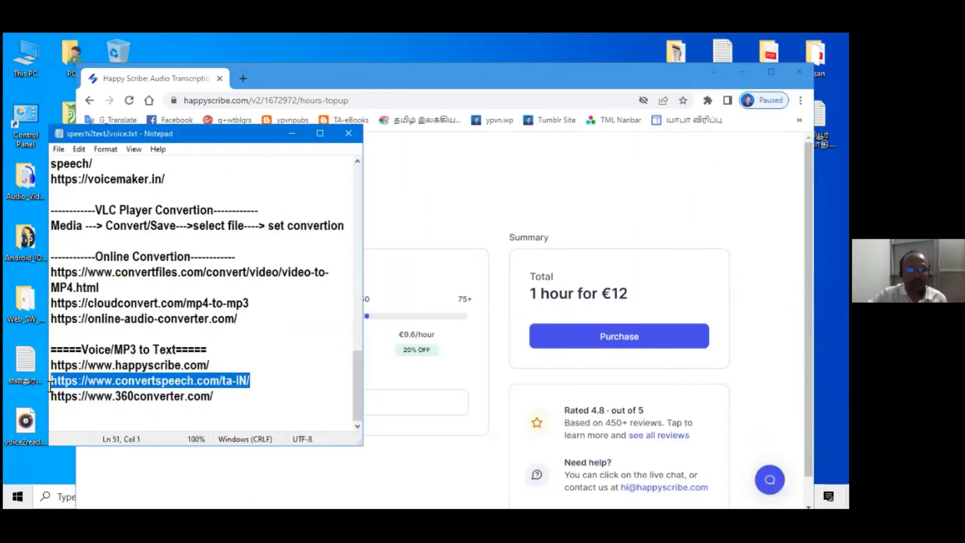
right_click(82, 380)
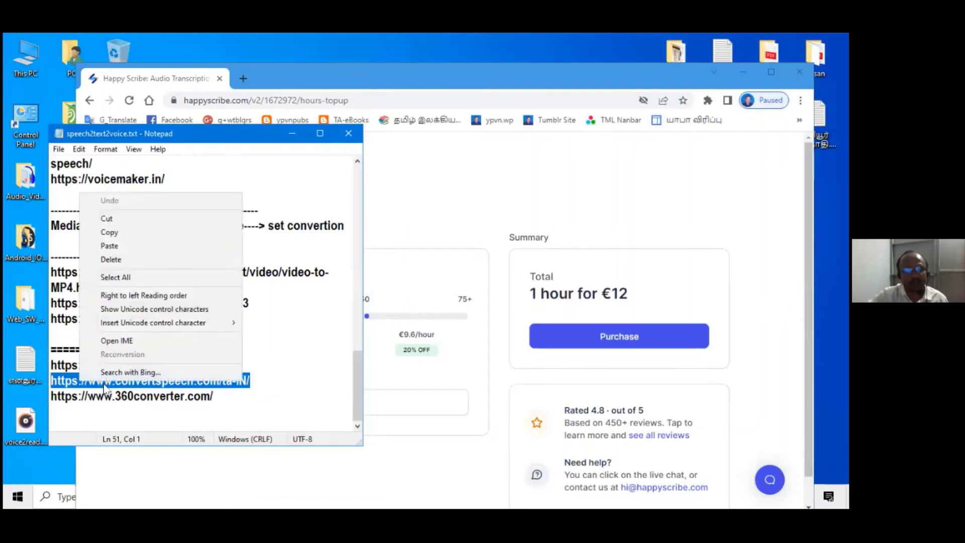
left_click(108, 233)
Load the copied ConvertSpeech address in a new browser tab
left_click(243, 78)
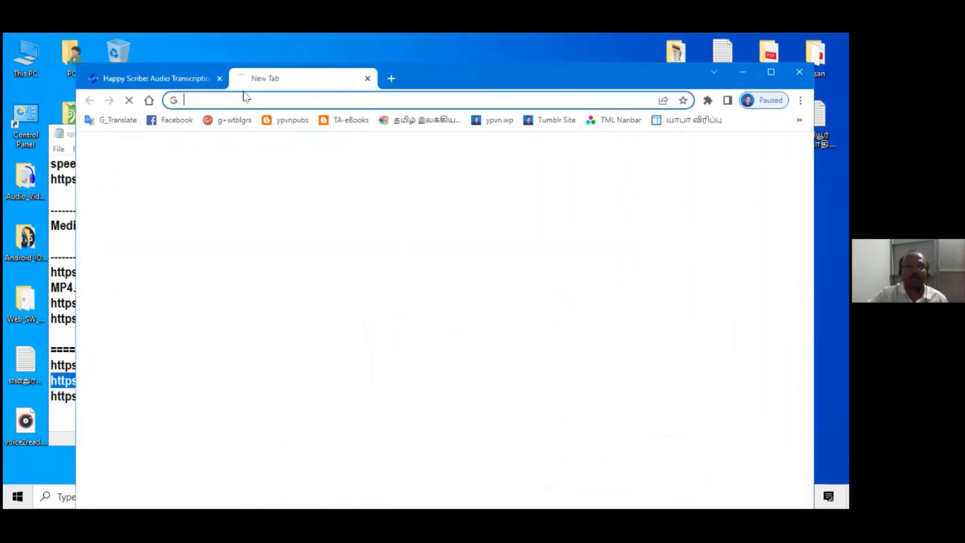
right_click(245, 98)
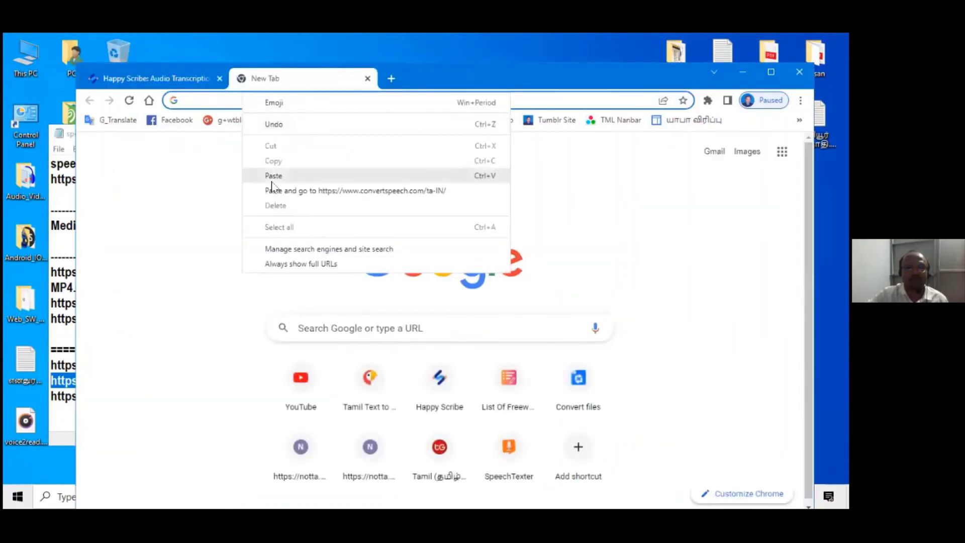
left_click(274, 176)
left_click(235, 125)
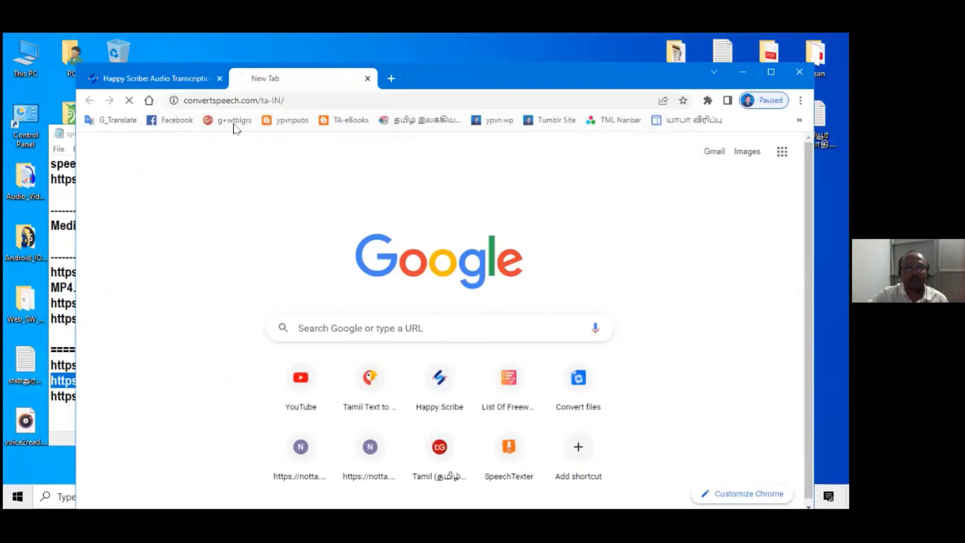
Close the Happy Scribe tab and submit ado-voice2read.mp3 from the Voice to Text guide folder for Tamil speech-to-text conversion
left_click(219, 79)
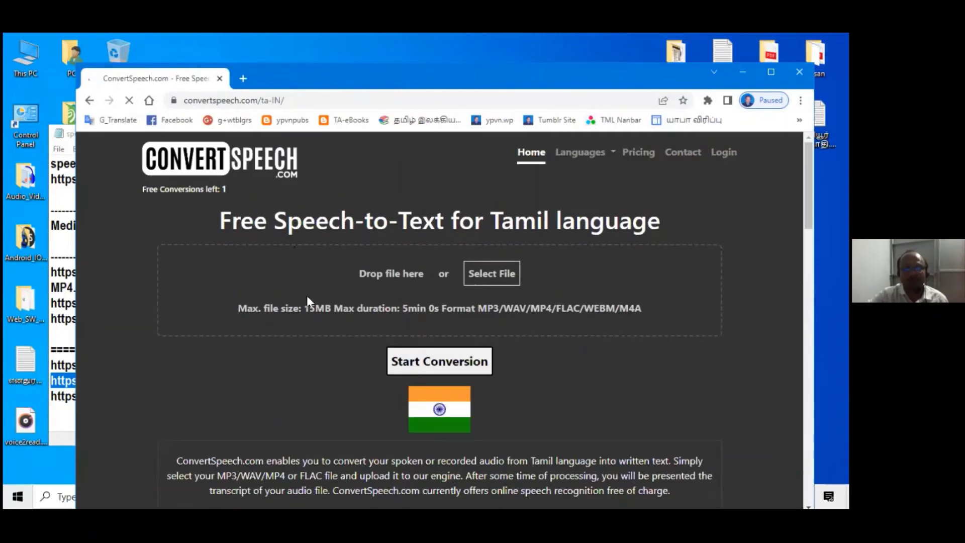
left_click(501, 276)
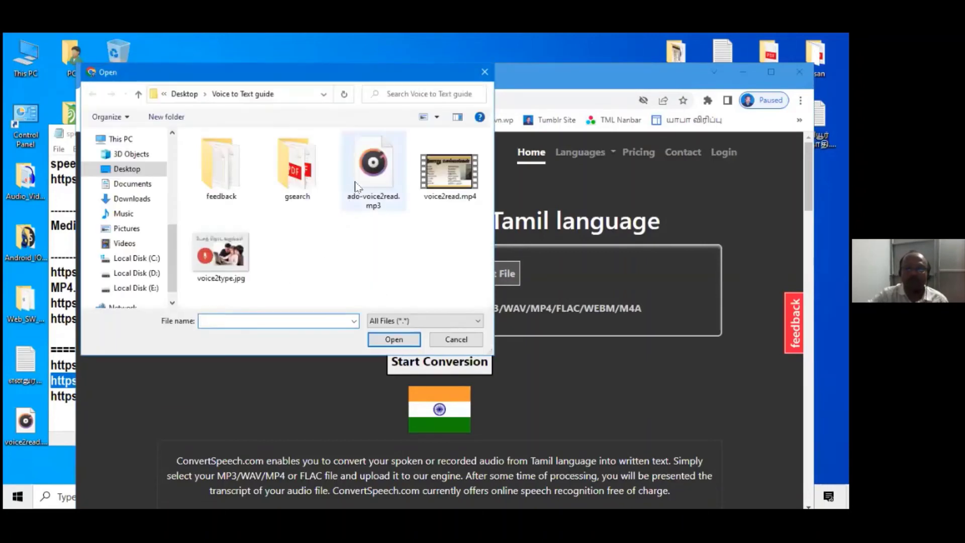
left_click(355, 186)
left_click(382, 340)
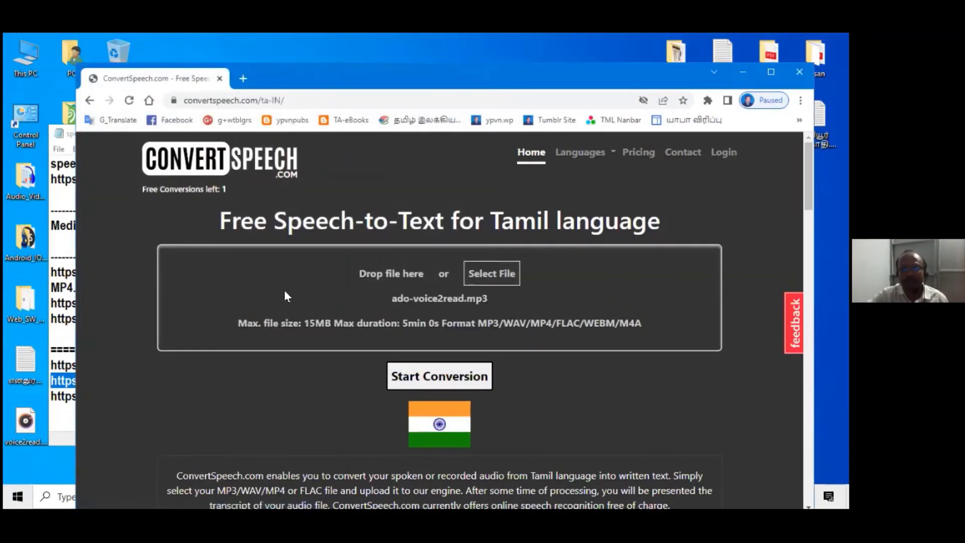
left_click(399, 380)
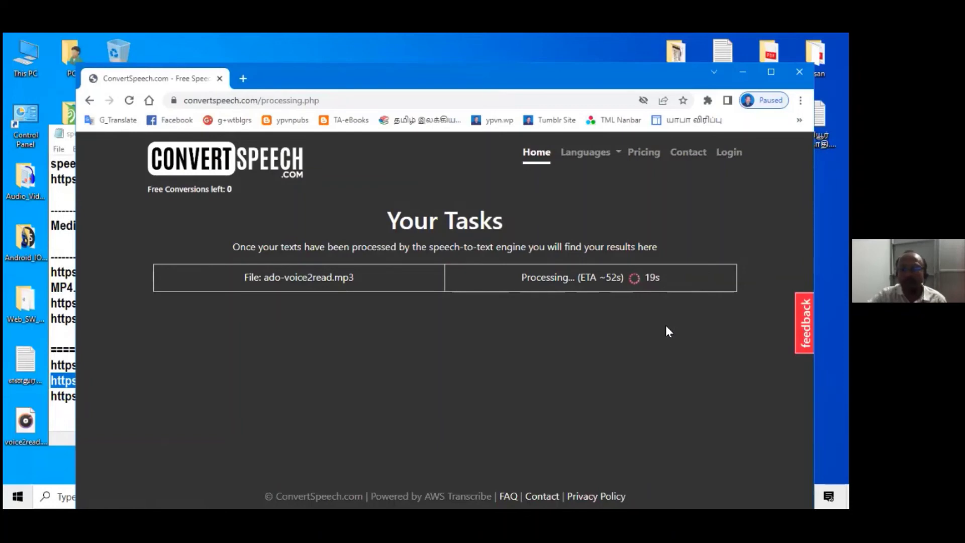
left_click(67, 414)
left_click_drag(230, 396, 46, 398)
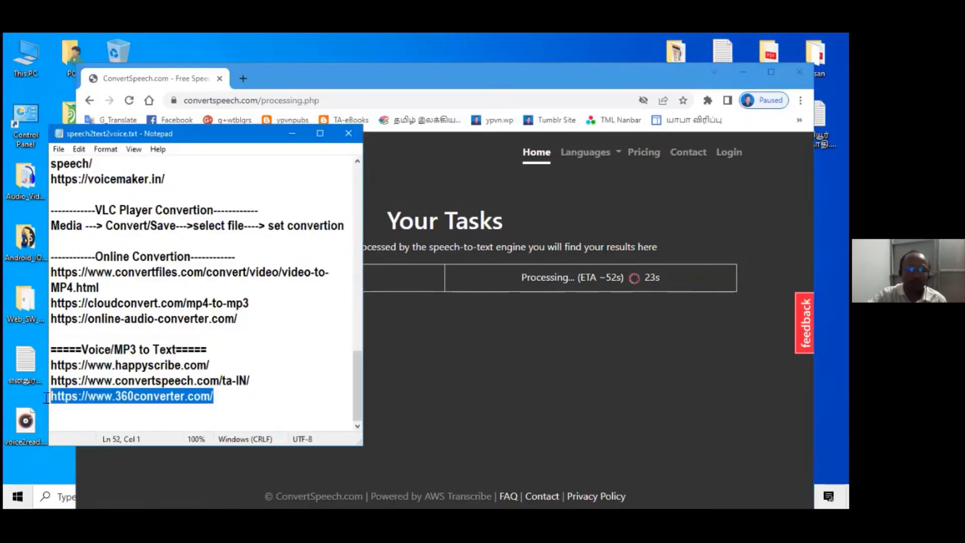
right_click(84, 397)
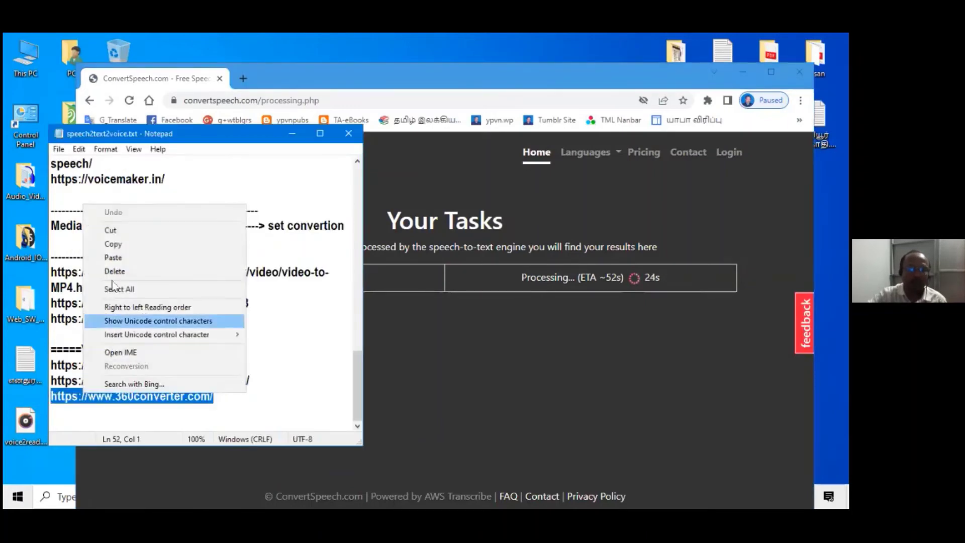
left_click(113, 244)
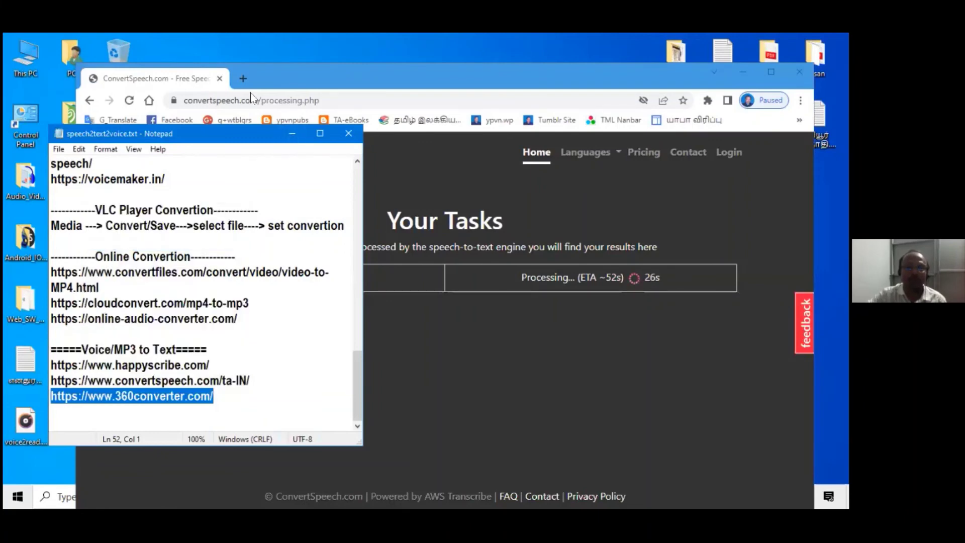
Open the copied 360converter address in a new browser tab
left_click(243, 79)
right_click(237, 99)
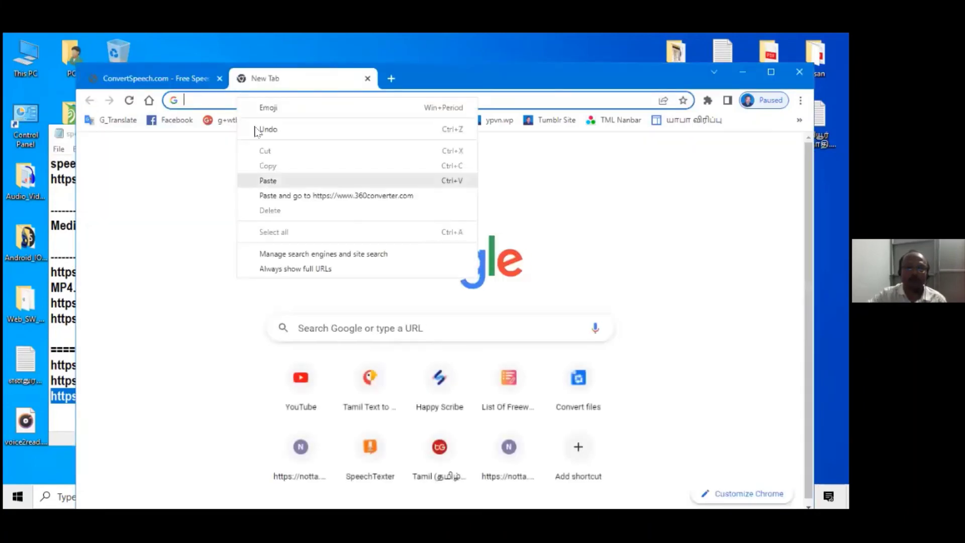
left_click(268, 180)
key("Return")
Return to the ConvertSpeech results and play the ado-voice2read.mp3 audio to compare it with the Tamil transcript
left_click(141, 78)
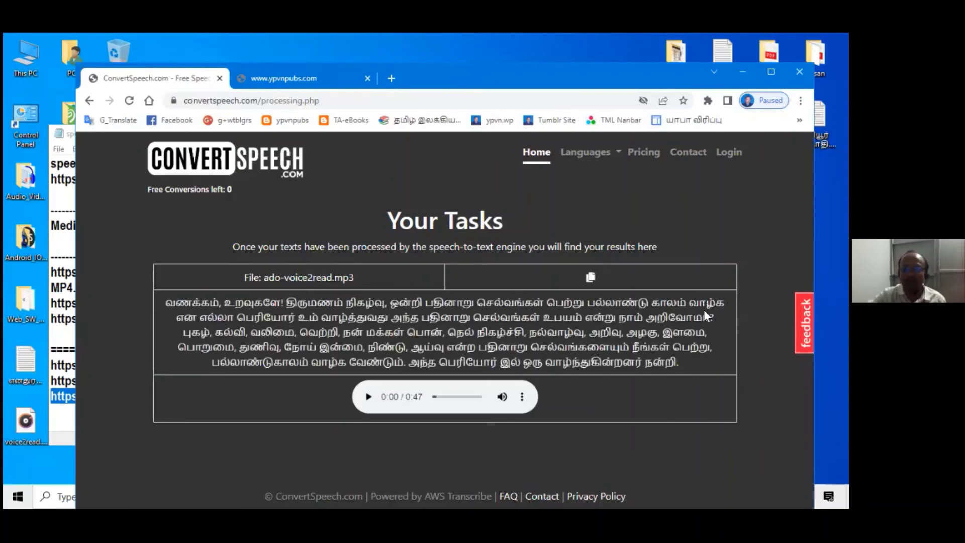
left_click(368, 397)
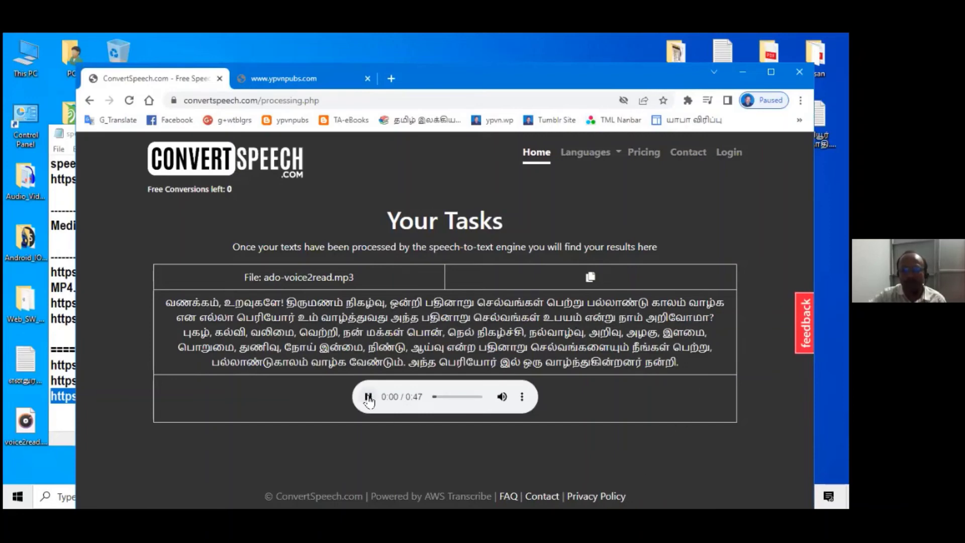